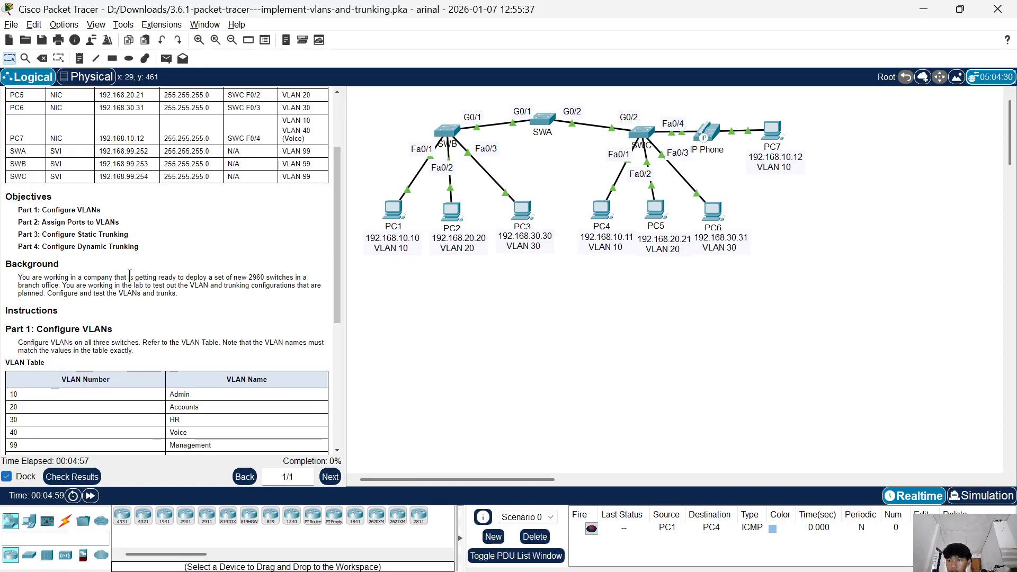
Review the lab objectives and the VLAN table of numbers and names in the activity instructions.
scroll(129, 276, down, 1)
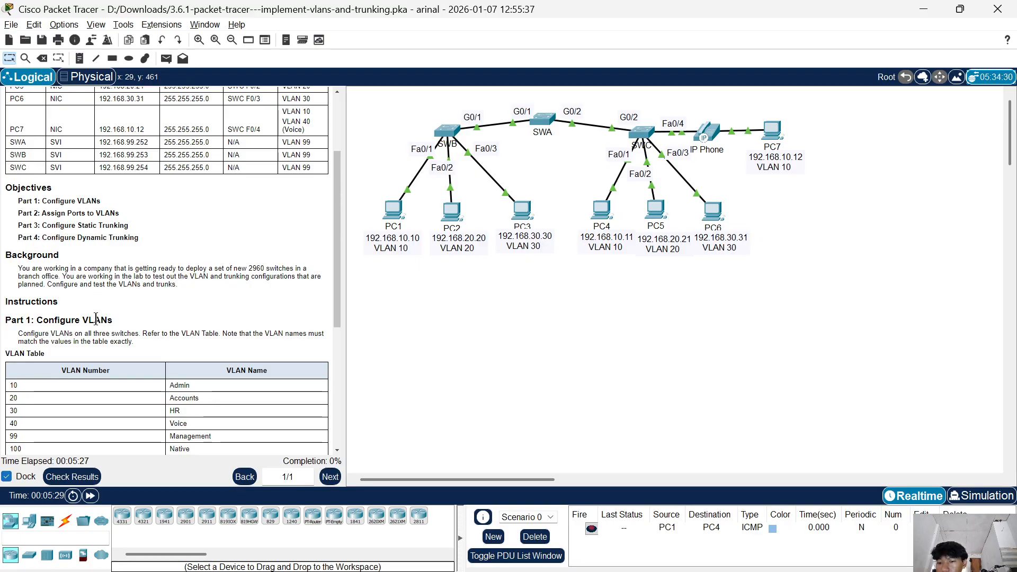
scroll(117, 333, down, 1)
scroll(117, 333, down, 1)
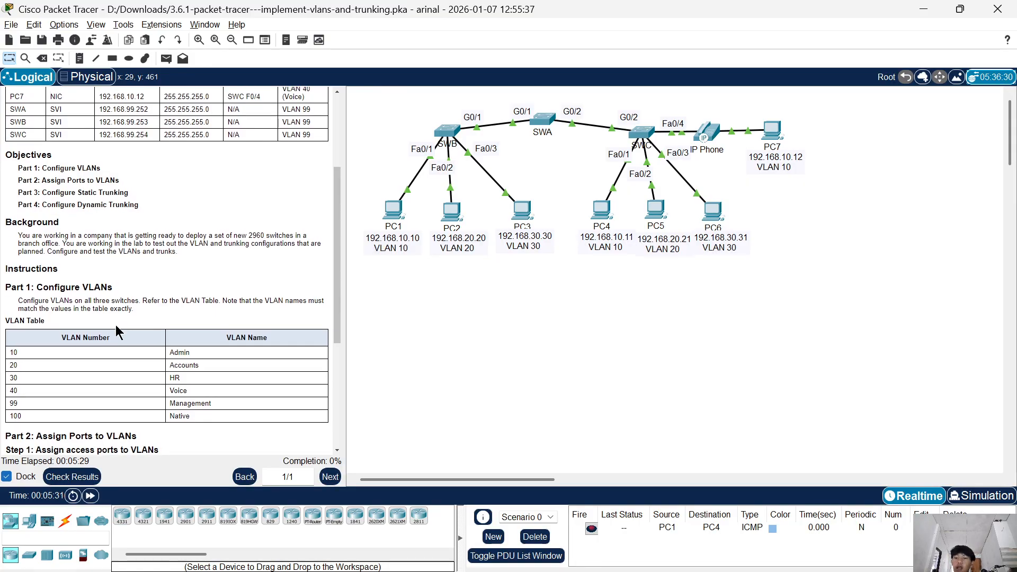
scroll(116, 325, up, 1)
scroll(115, 325, down, 1)
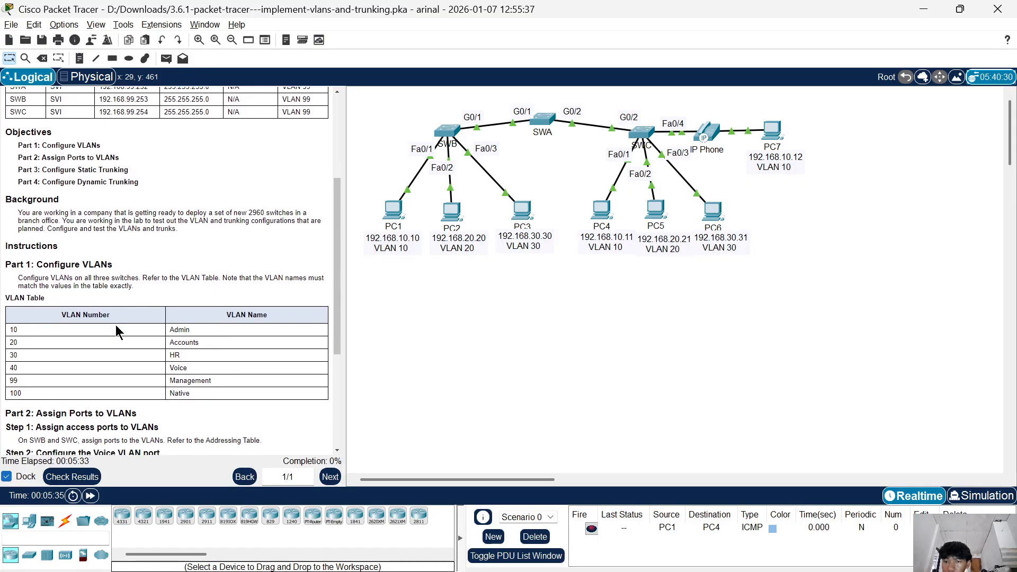
scroll(116, 325, up, 1)
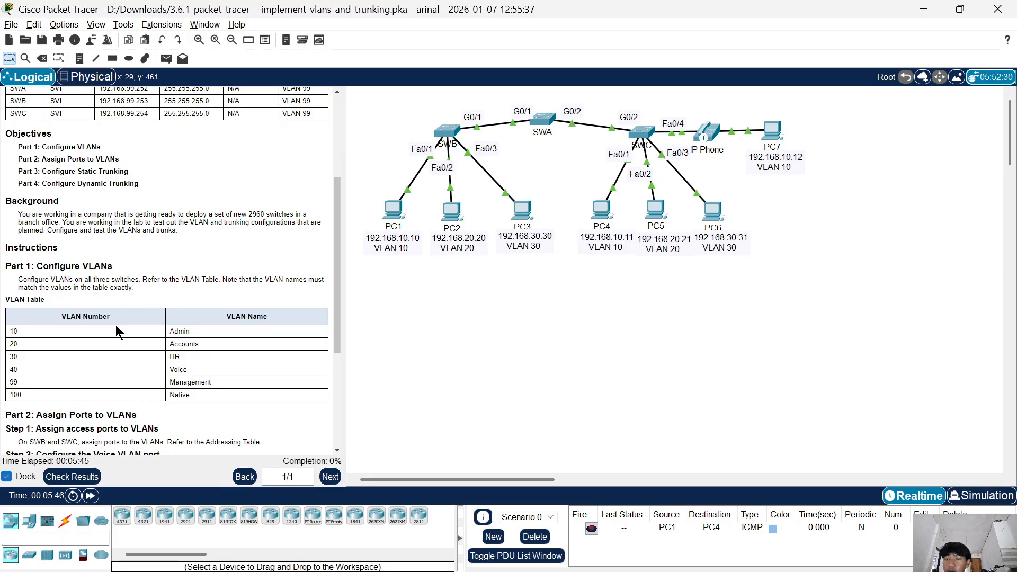
scroll(116, 325, down, 1)
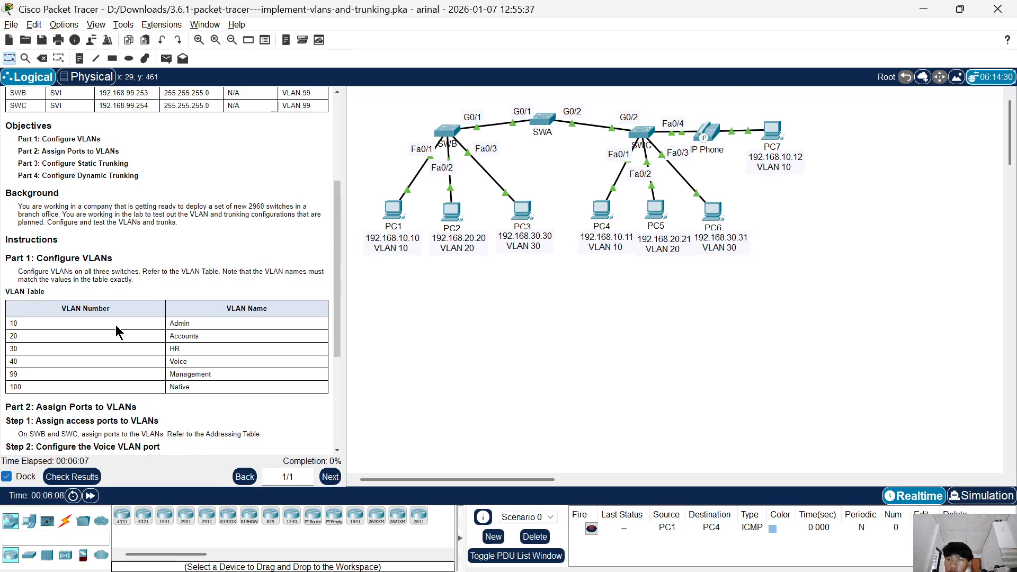
scroll(116, 325, up, 1)
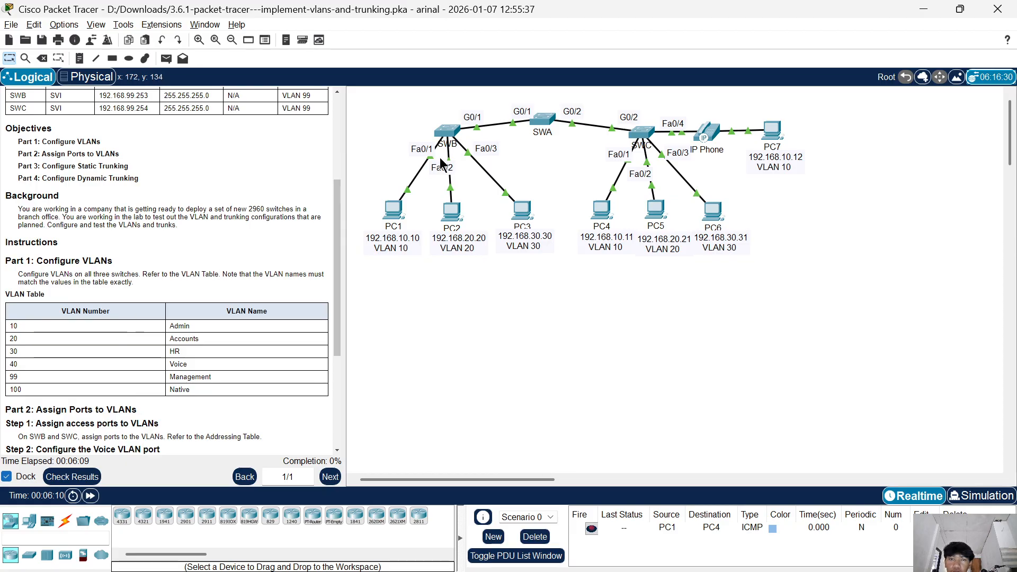
Open the command line of switch SWA and enter global configuration mode.
click(541, 119)
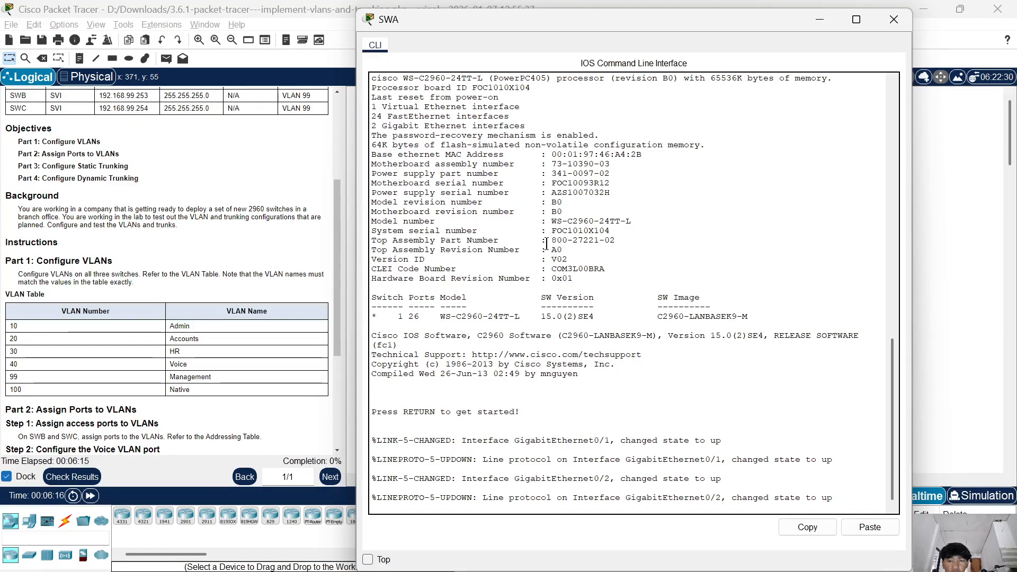
key(Return)
key(Return)
key(Return)
key(Return)
key(Return)
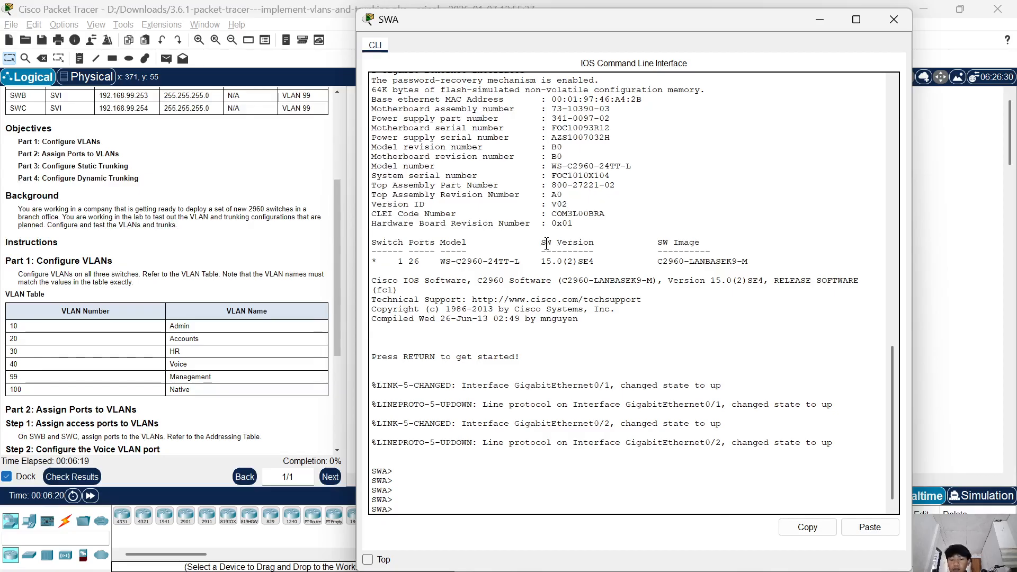
text(e)
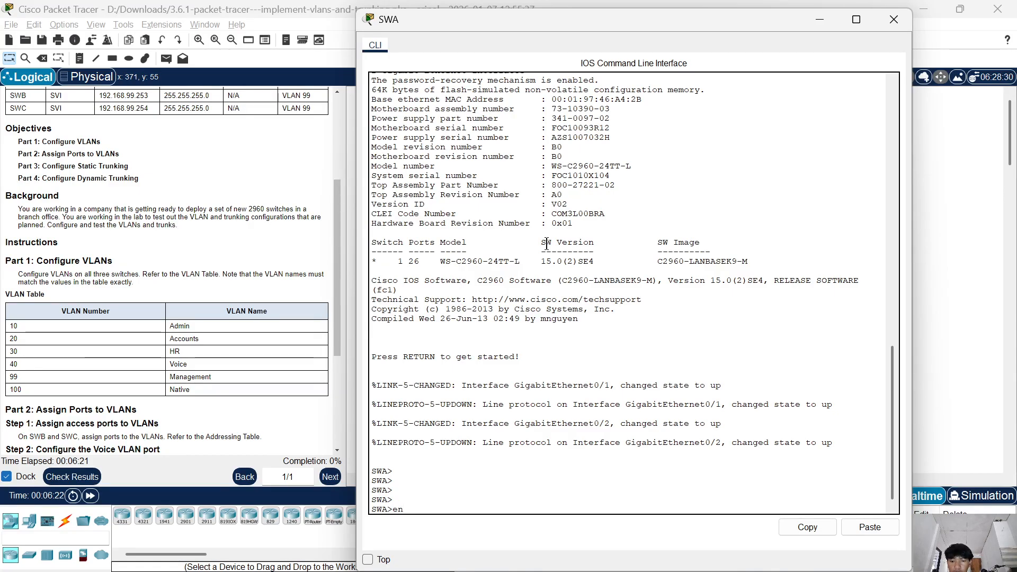
text(n)
key(Return)
text(s)
key(BackSpace)
text(con)
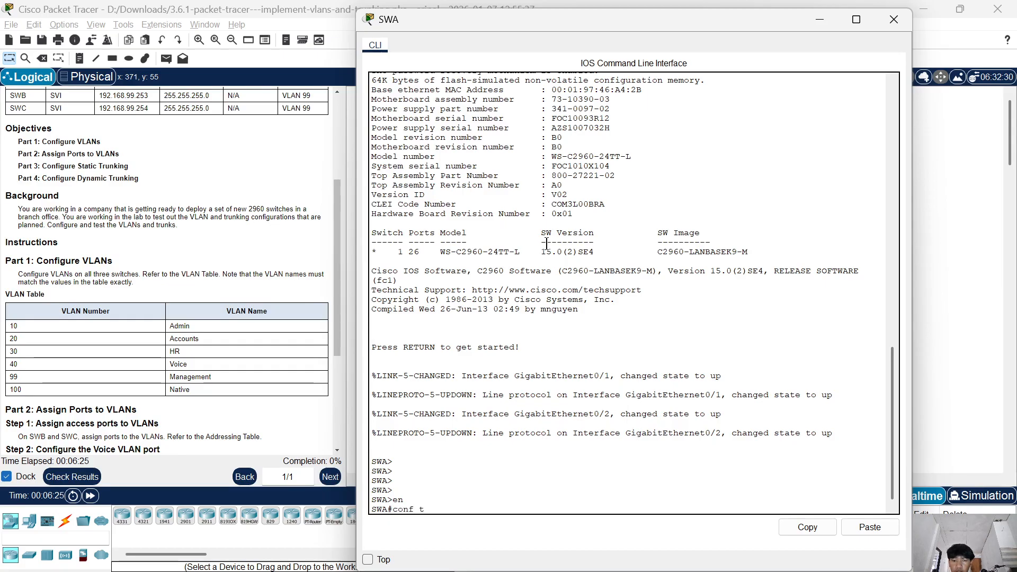
text(f t)
key(Return)
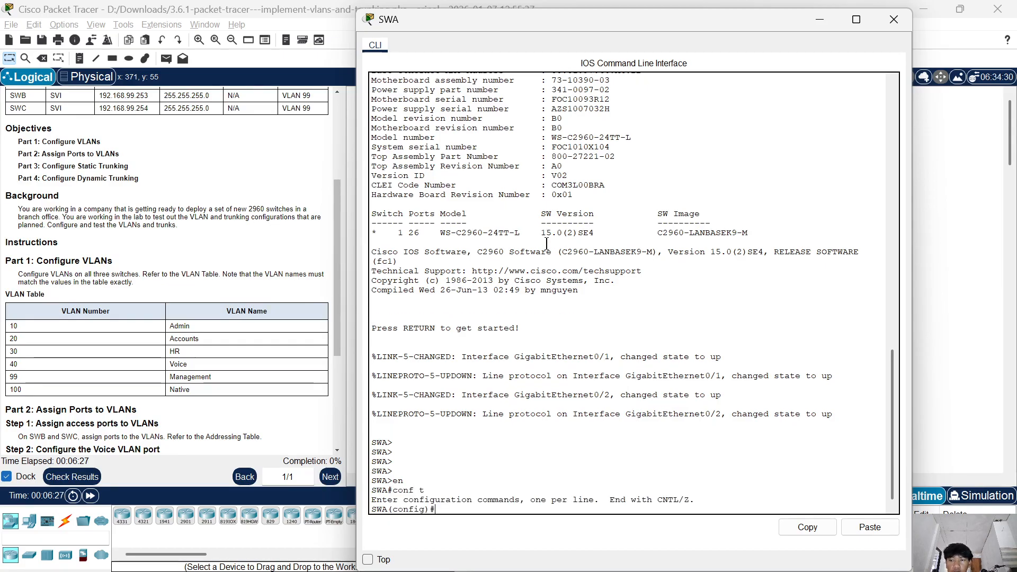
Create VLAN 10 on SWA and name it Admin.
text(vl)
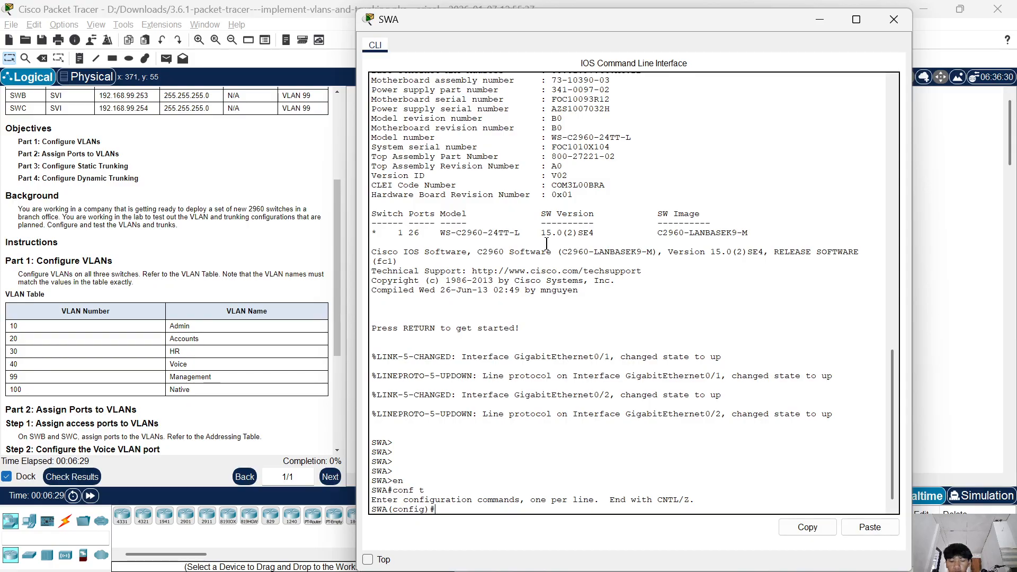
key(Tab)
text(10)
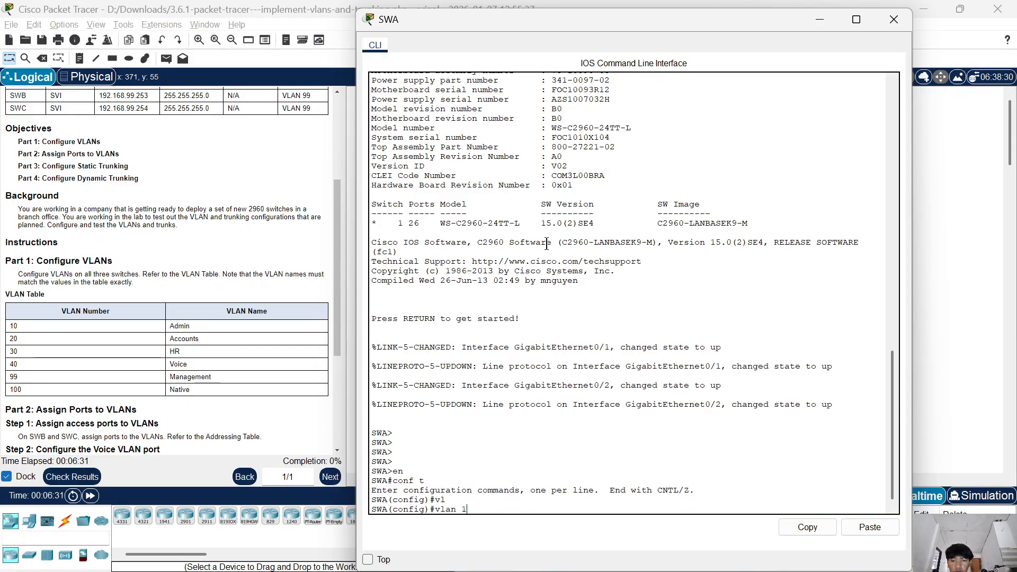
key(Return)
text(nam)
key(Tab)
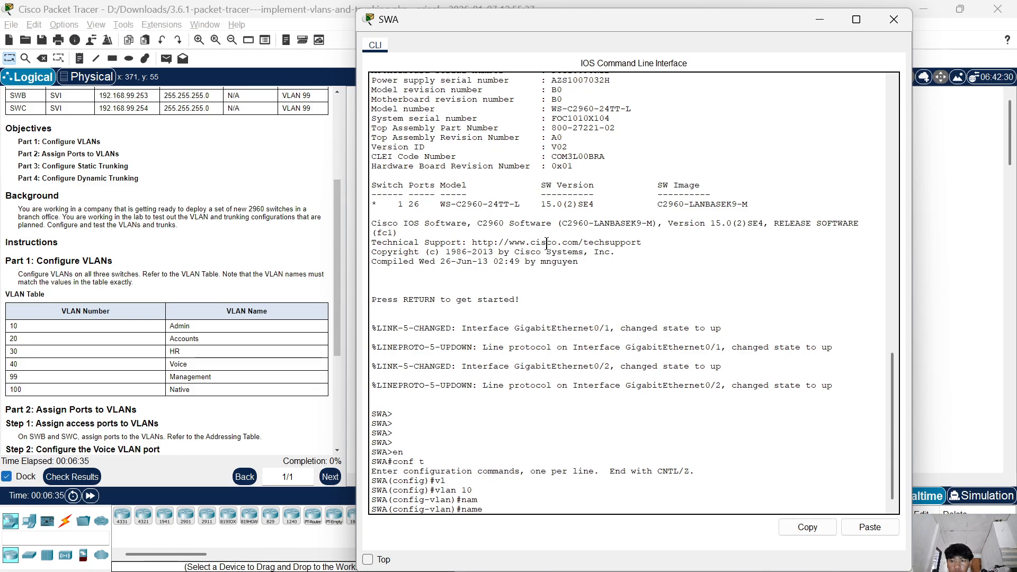
text(Admin)
key(Return)
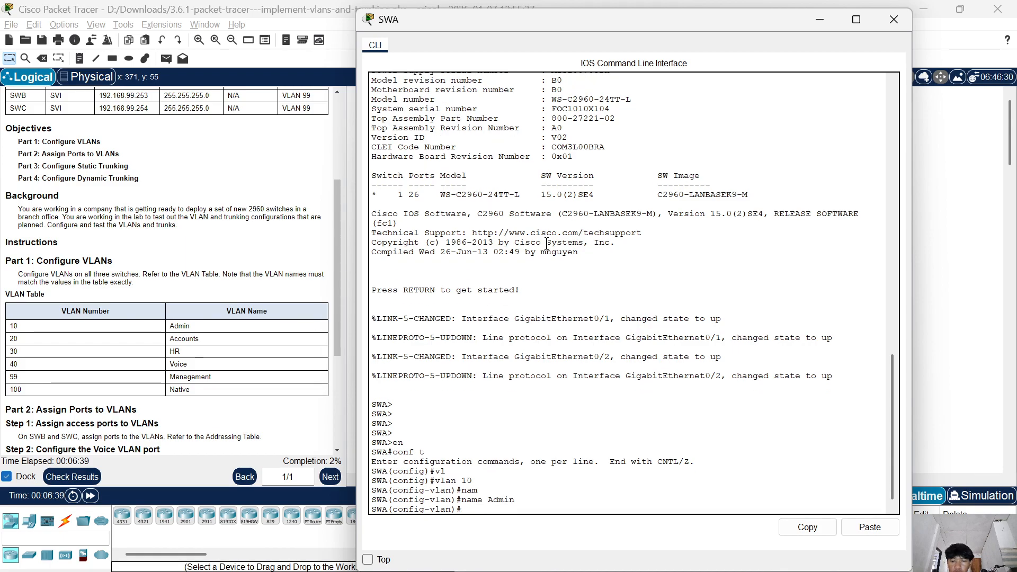
Create VLAN 20 on SWA and name it Accounts.
text(vlan)
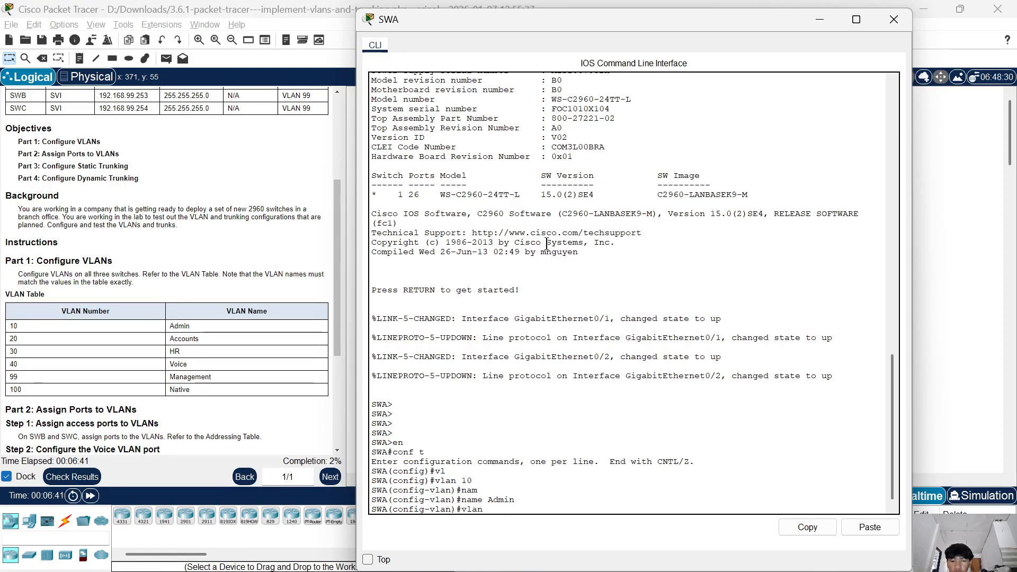
text( 20)
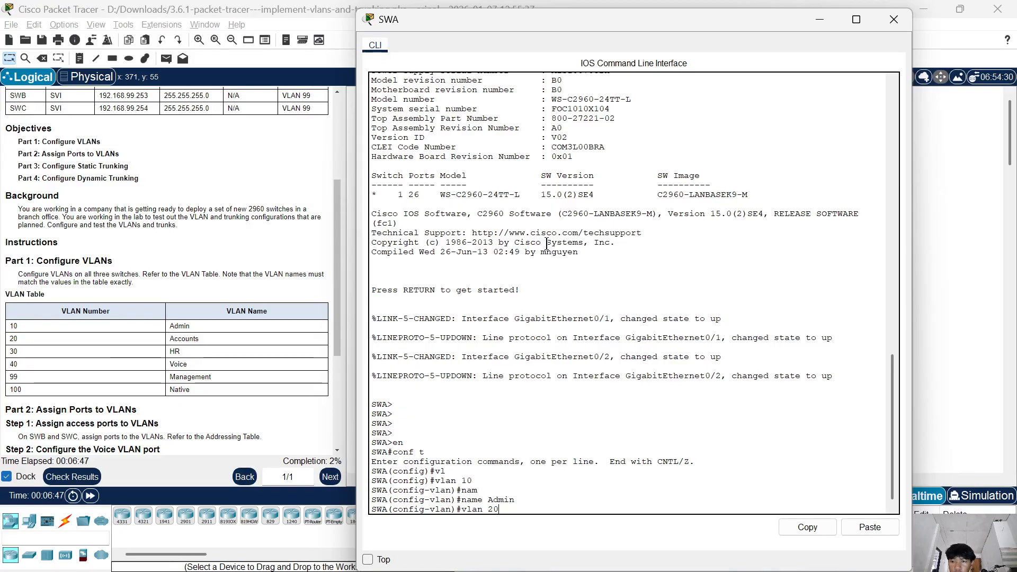
key(Return)
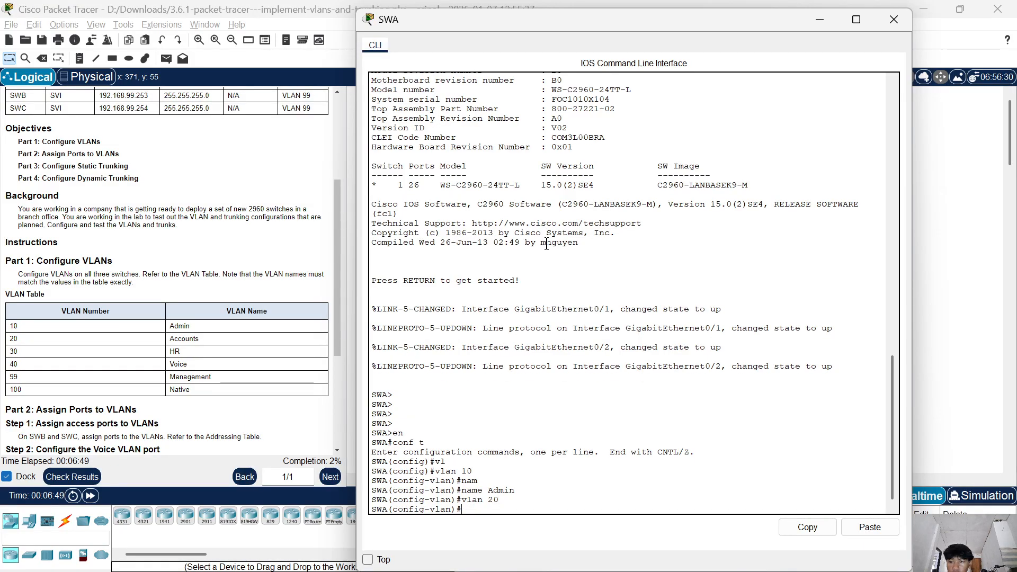
text(na)
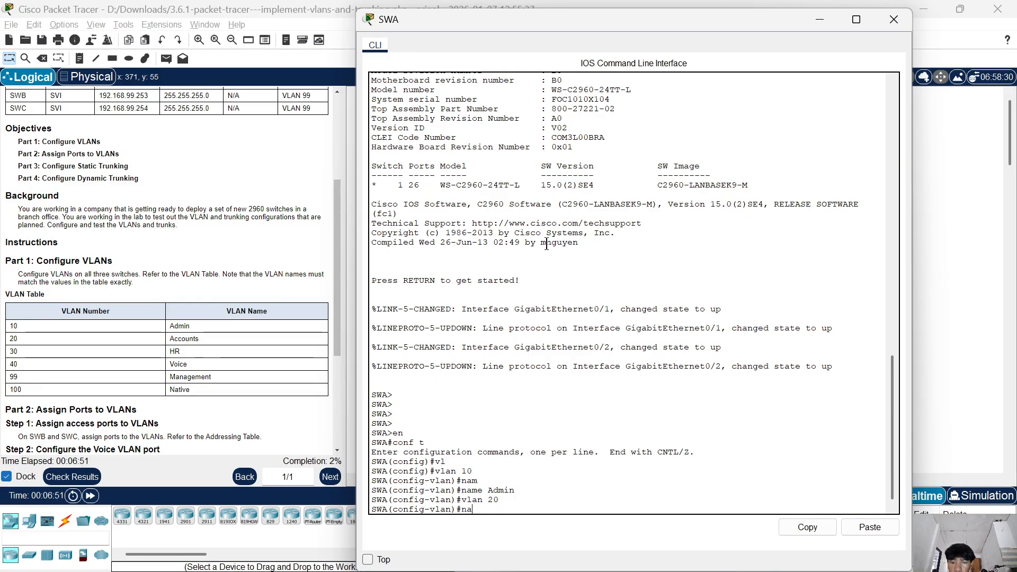
key(Tab)
text(Acc)
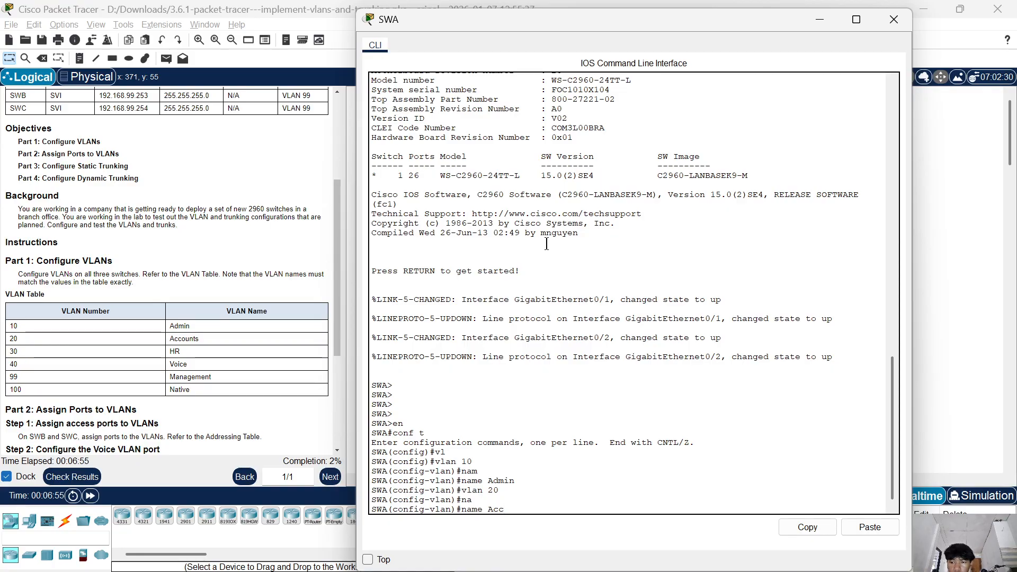
text(ounts)
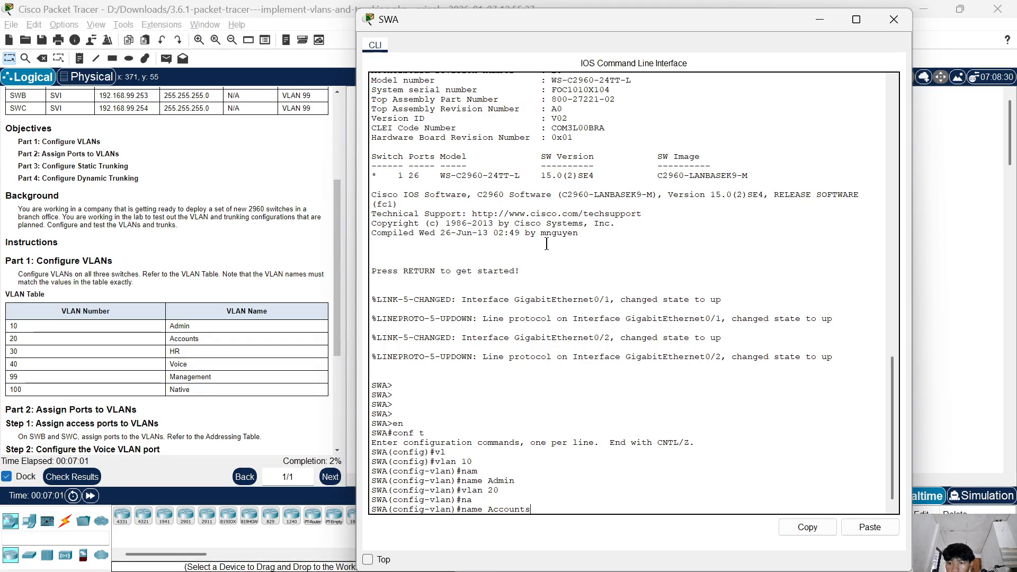
key(Return)
Create VLAN 30 on SWA and name it HR.
text(vlan)#vlan)
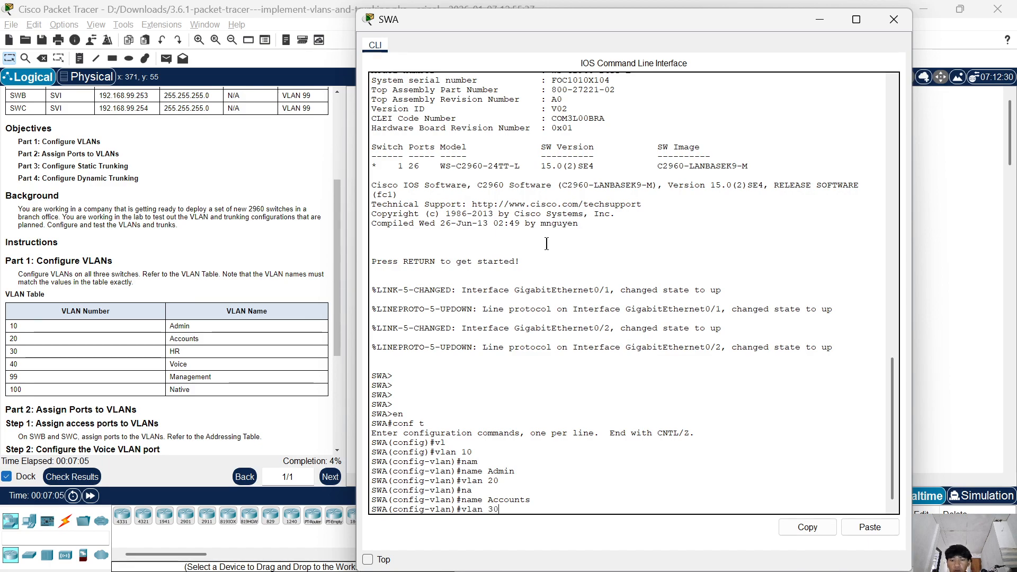
text( 30)
key(Return)
text(na)
key(Tab)
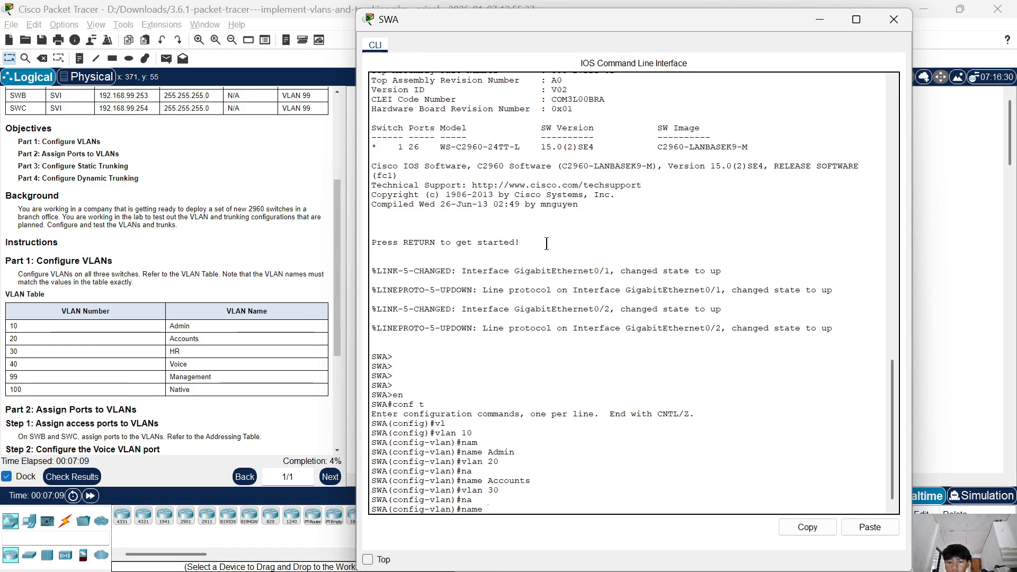
text(HR)
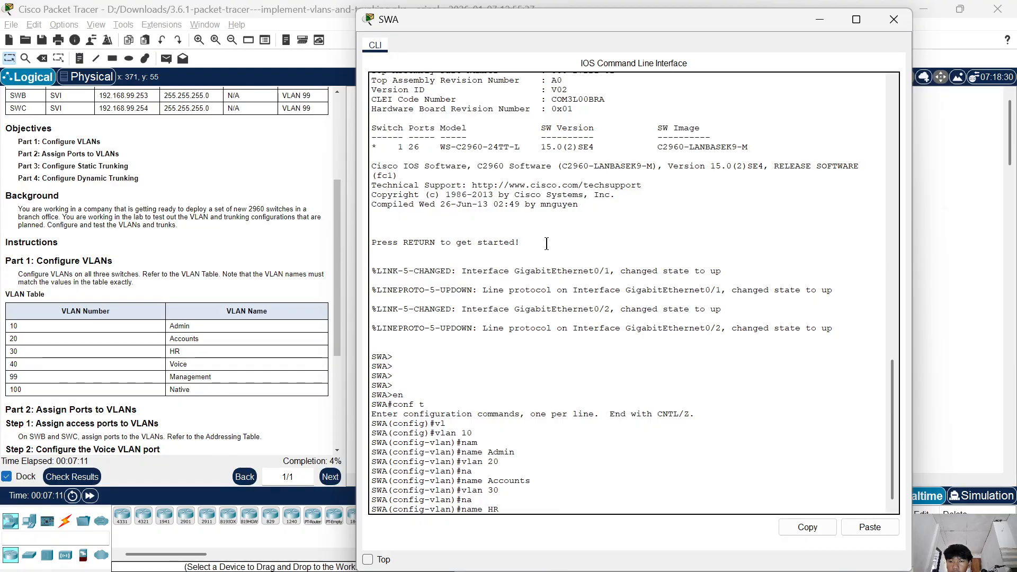
key(Return)
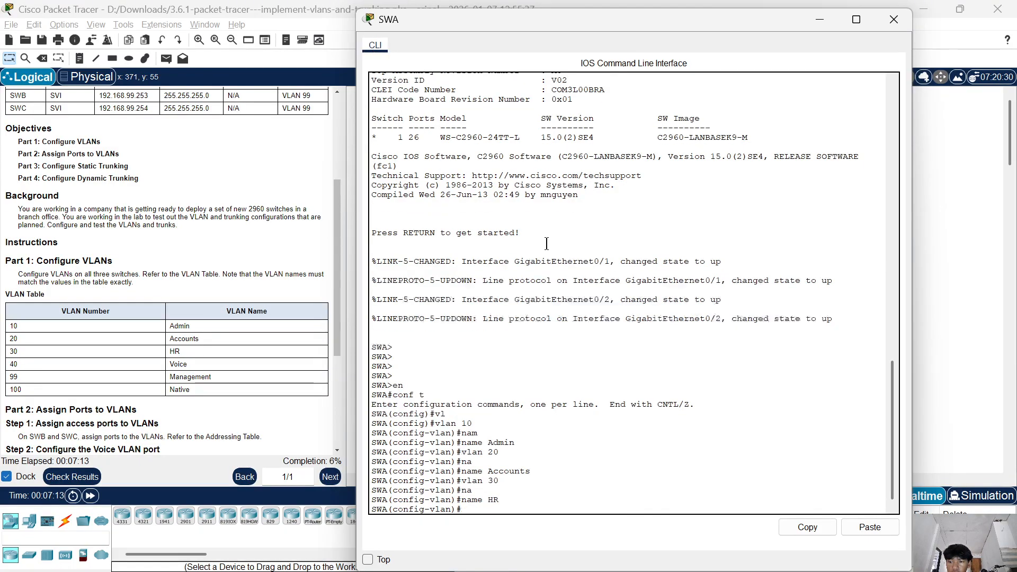
Create VLAN 40 on SWA and name it Voice.
text(vlan 40)
key(Return)
text(nam)
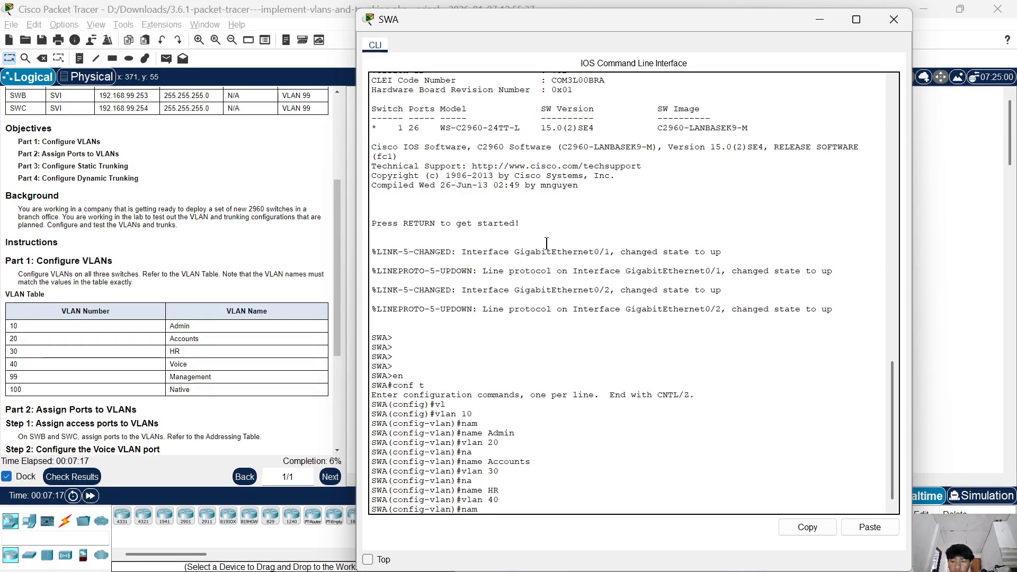
key(Tab)
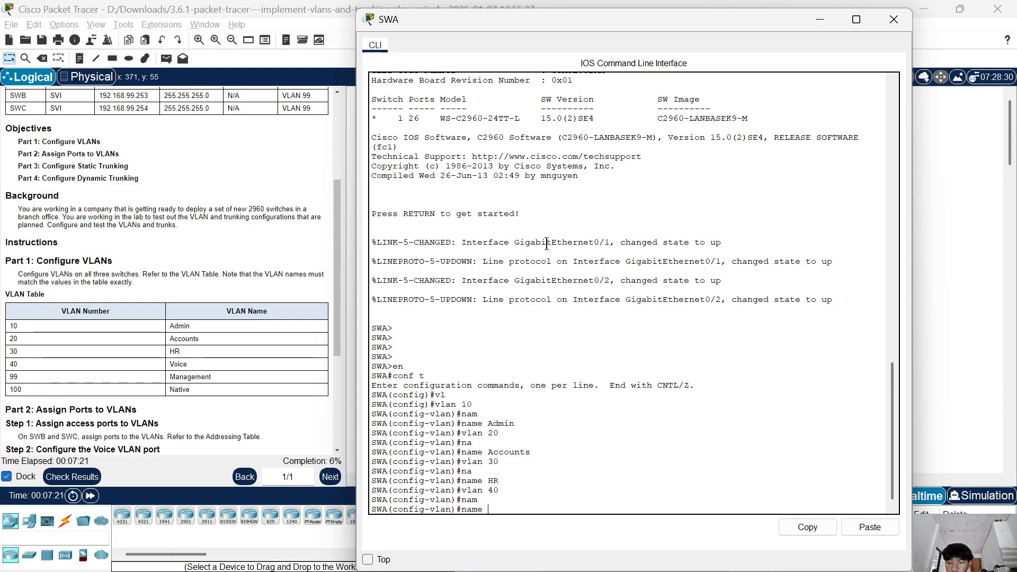
text(v)
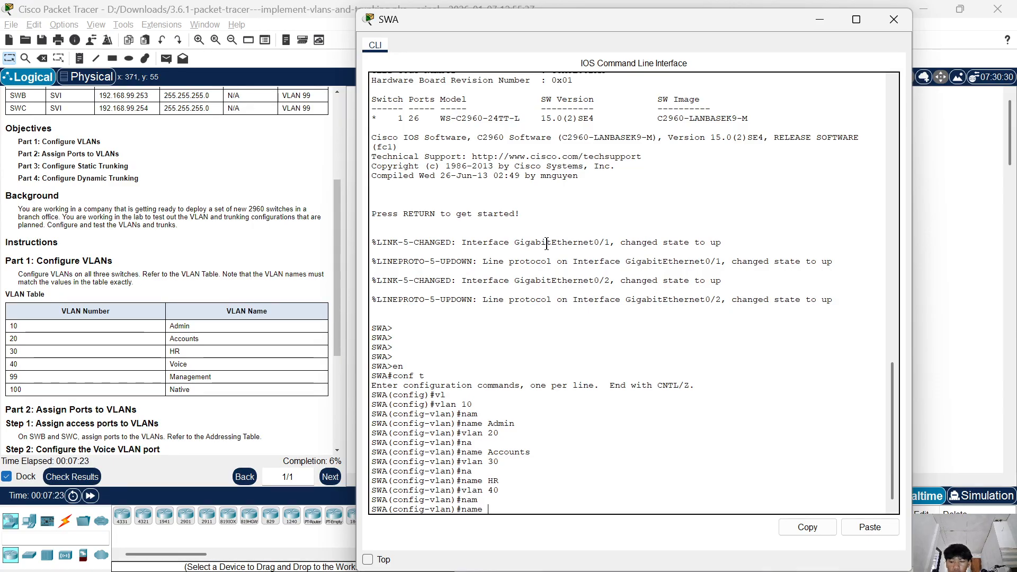
text(oice)
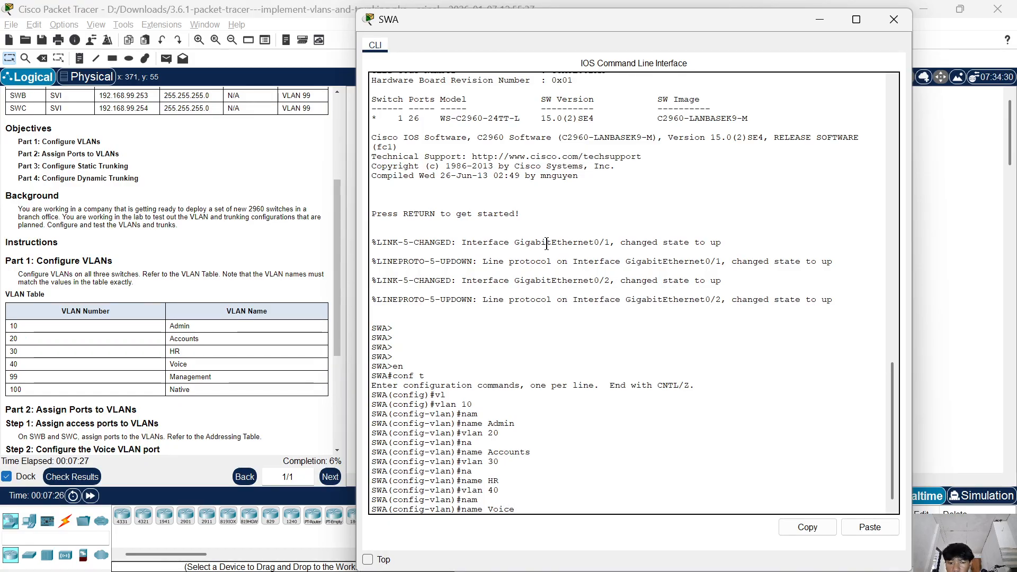
key(Return)
Create VLAN 99 on SWA and name it Manegement.
text(vlan 99)
key(Return)
text(n)
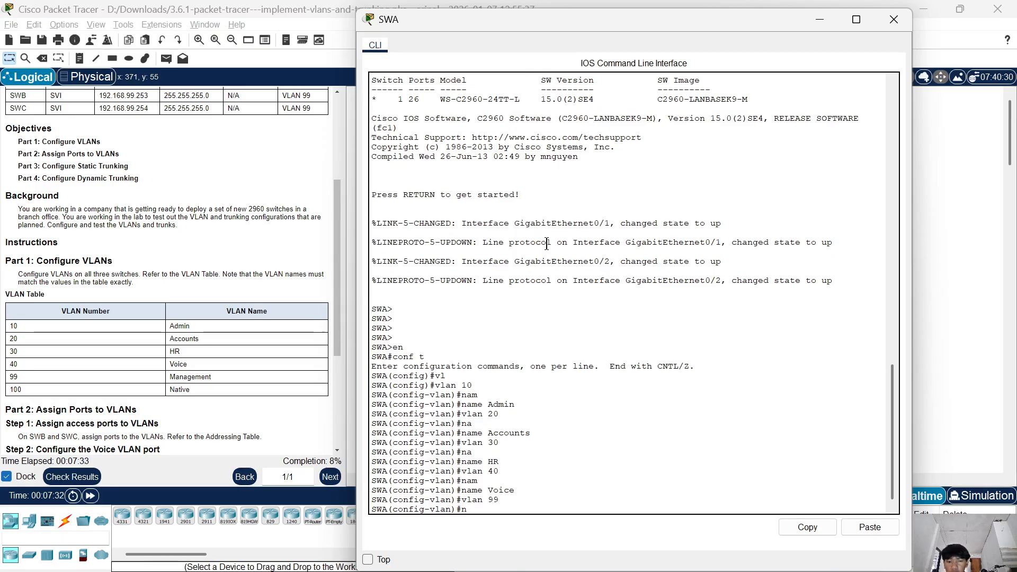
text(am)
key(Tab)
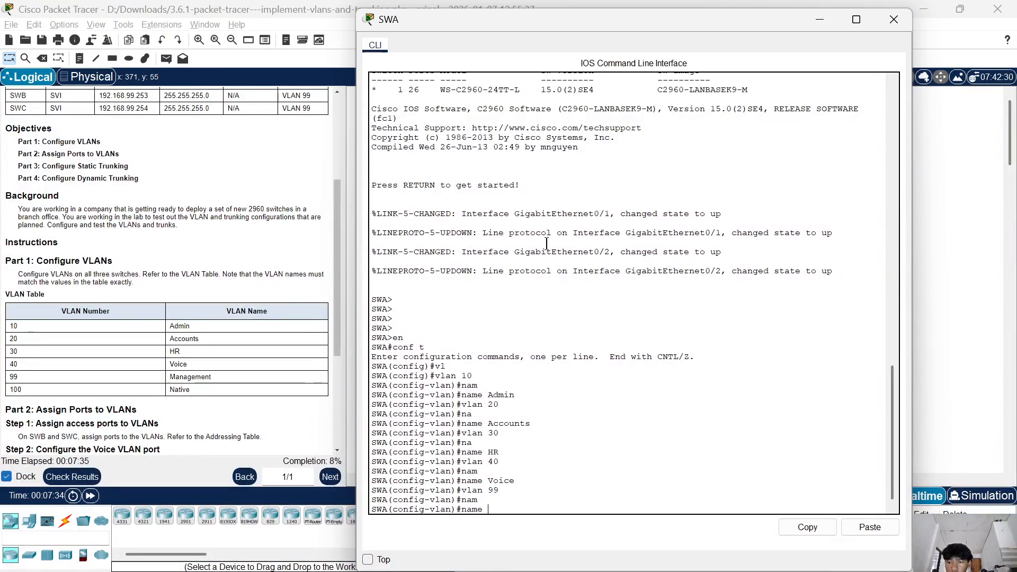
text(Manegement)
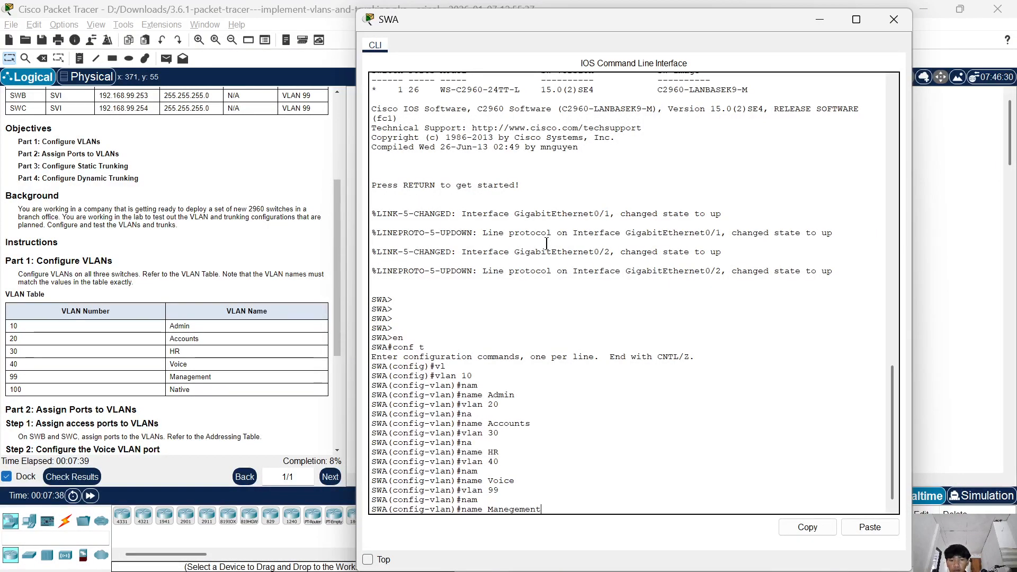
key(Return)
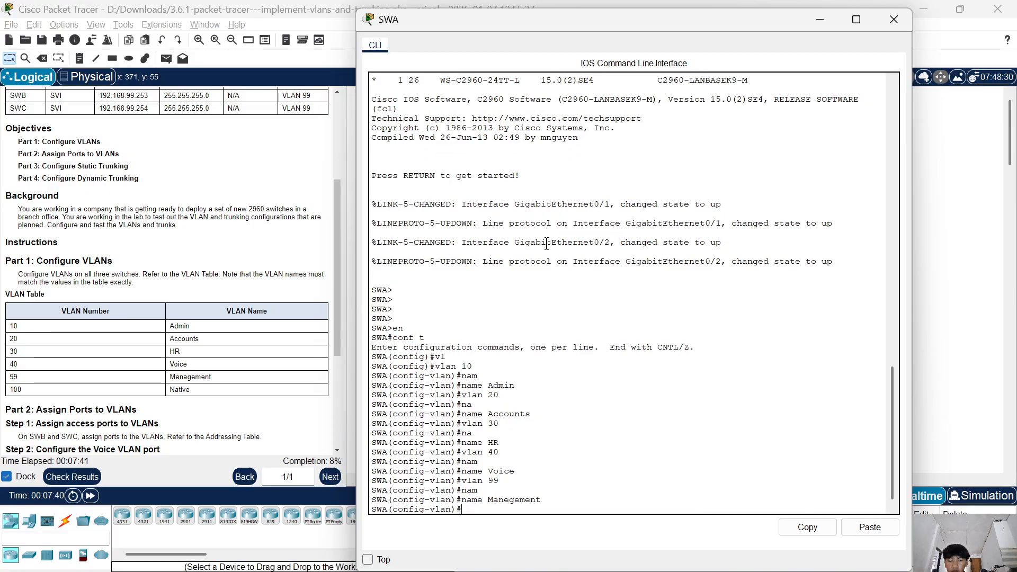
Create VLAN 100 on SWA, name it Native, and close the switch's window.
text(vl)
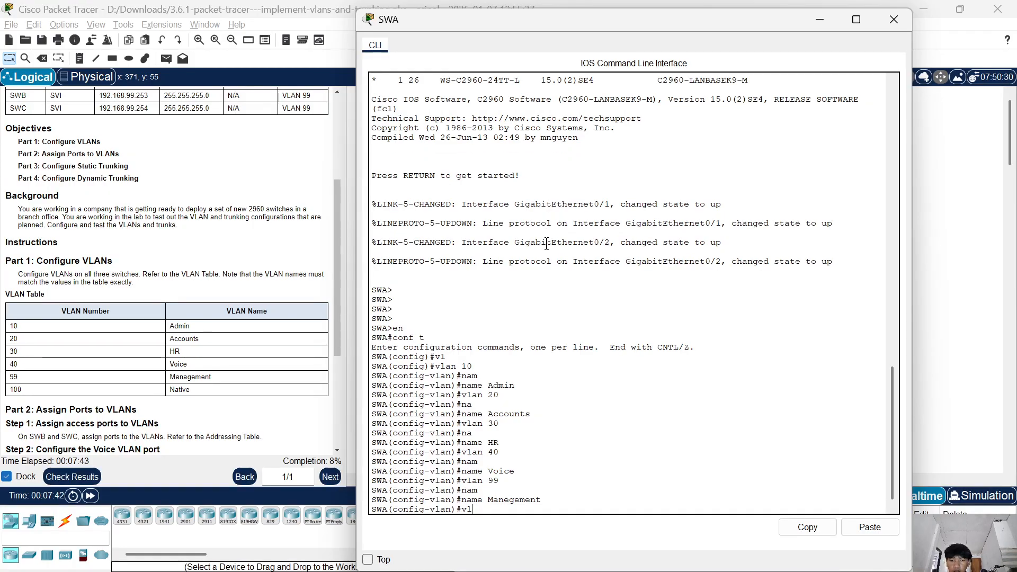
text(an)
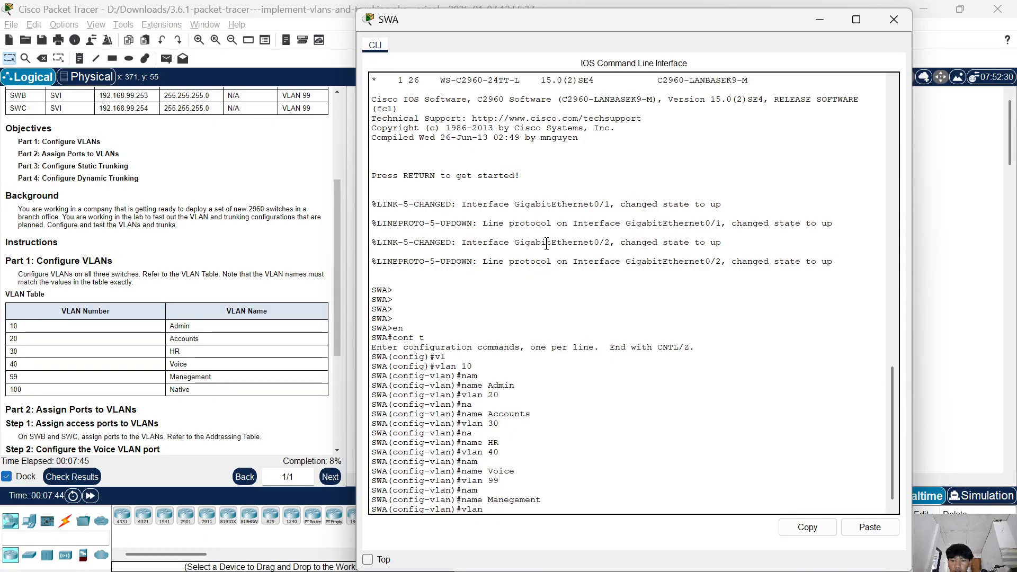
text( 100)
key(Return)
text(name)
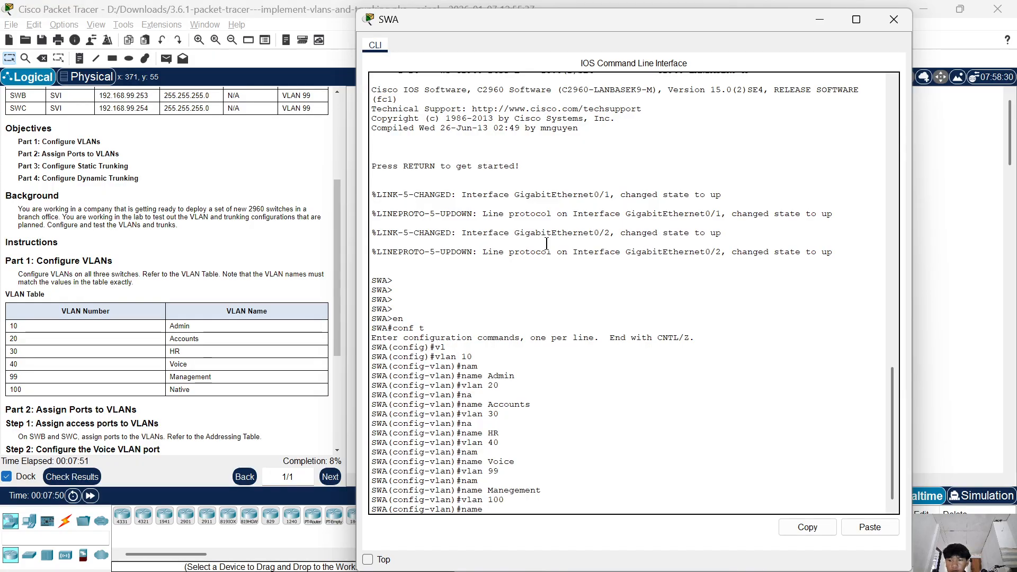
text( Na)
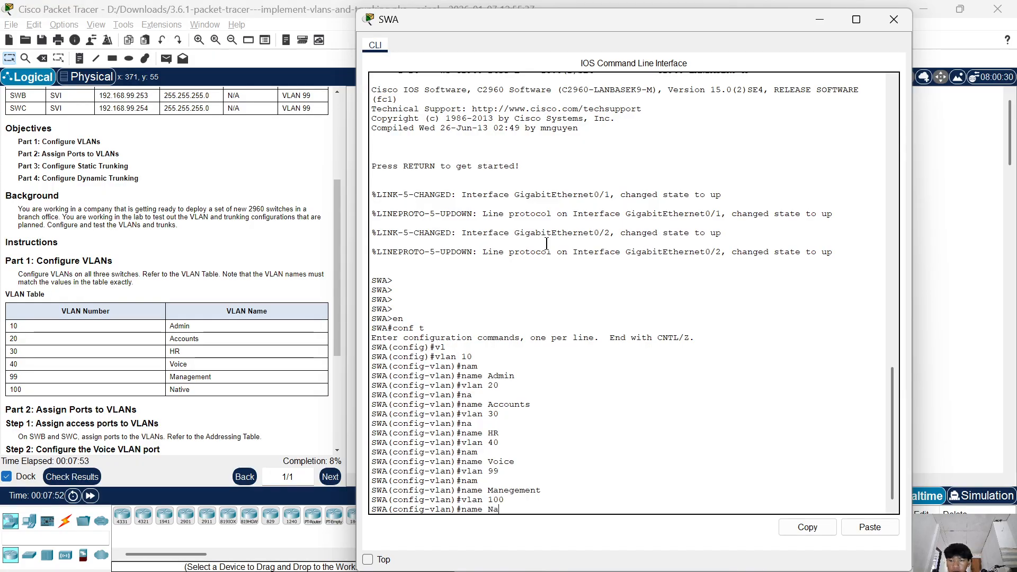
text(tive)
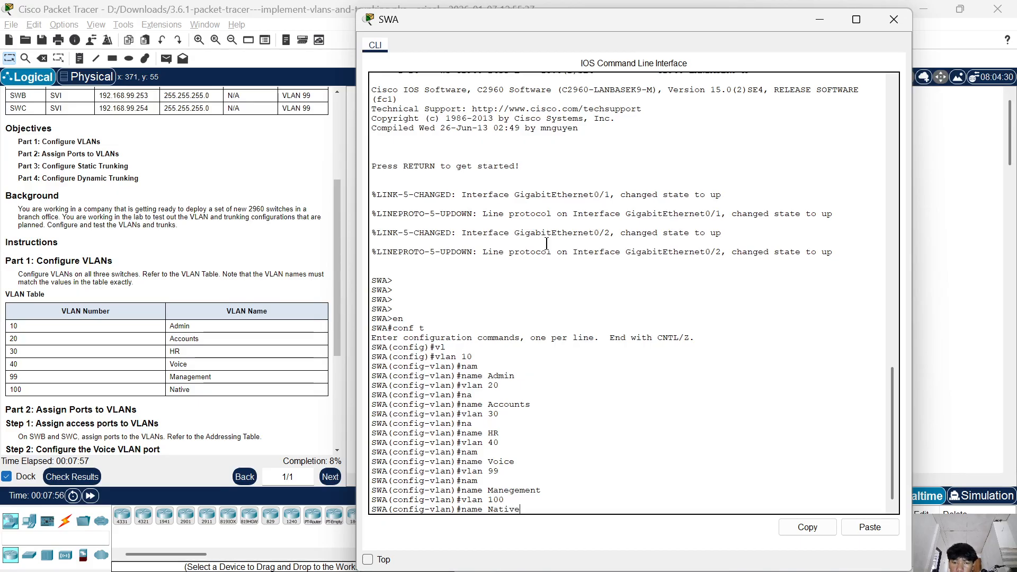
key(Return)
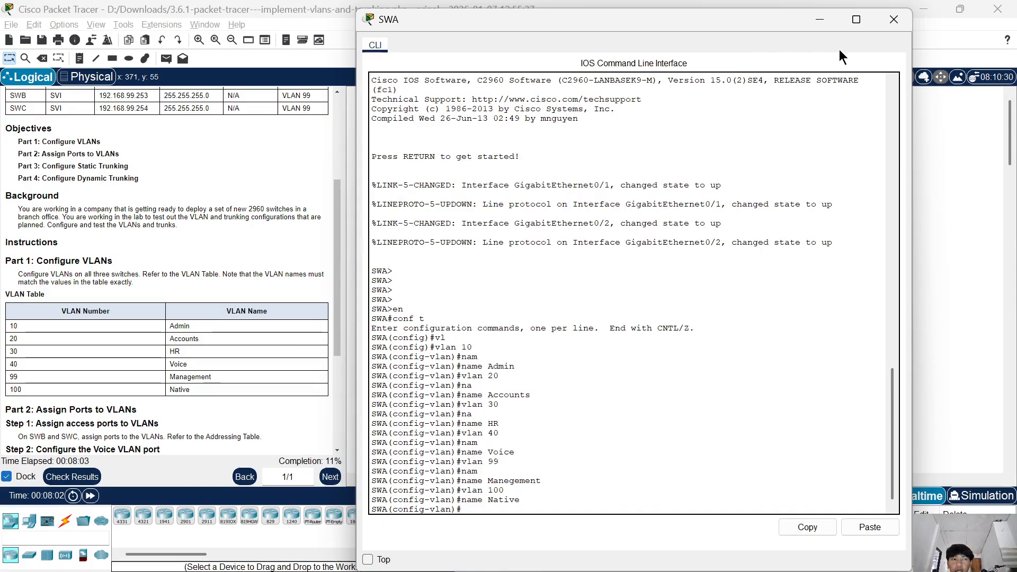
click(884, 21)
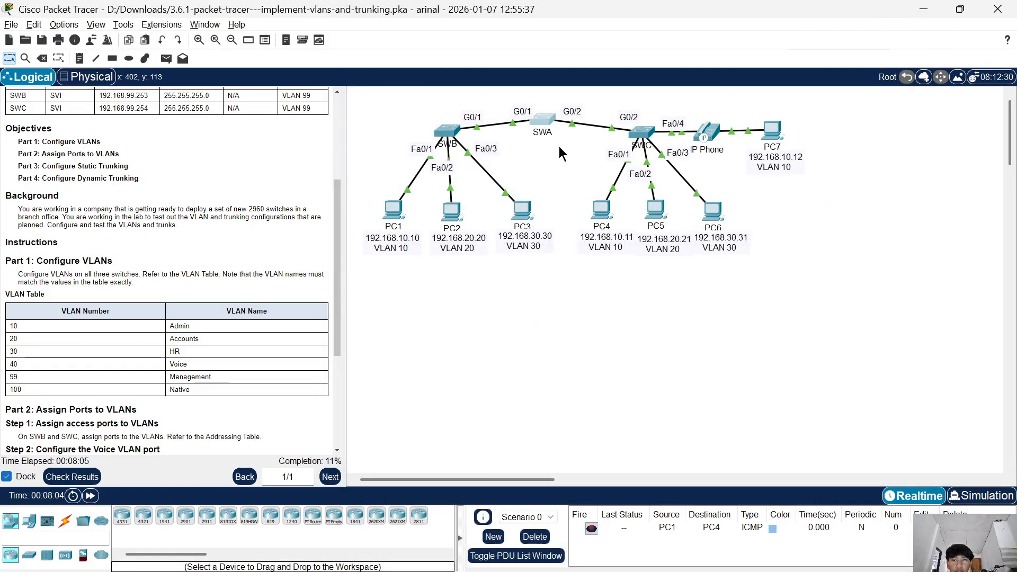
Open the command line of switch SWB and enter global configuration mode.
click(451, 137)
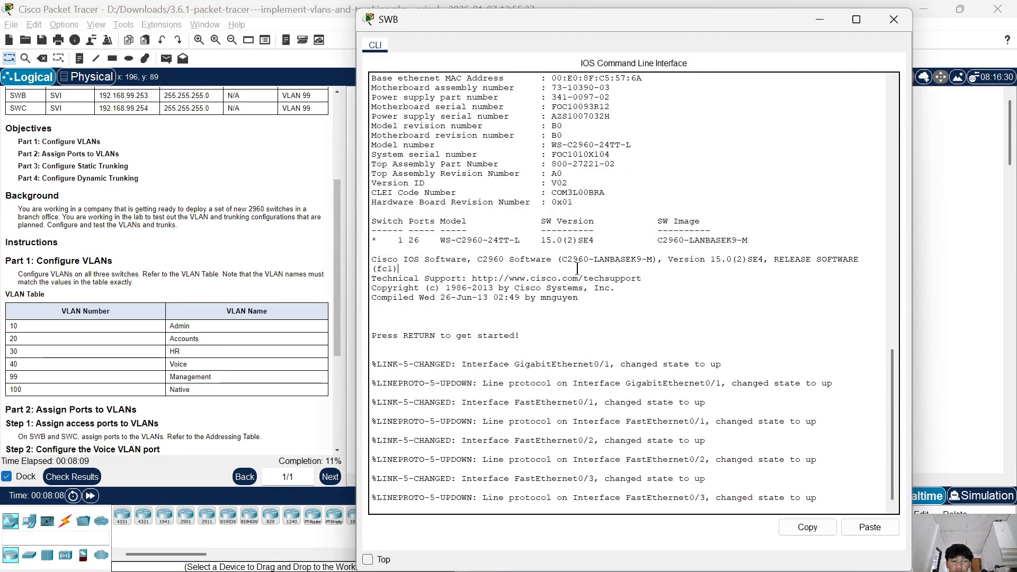
key(Return)
key(Return)
text(en)
key(Return)
key(Return)
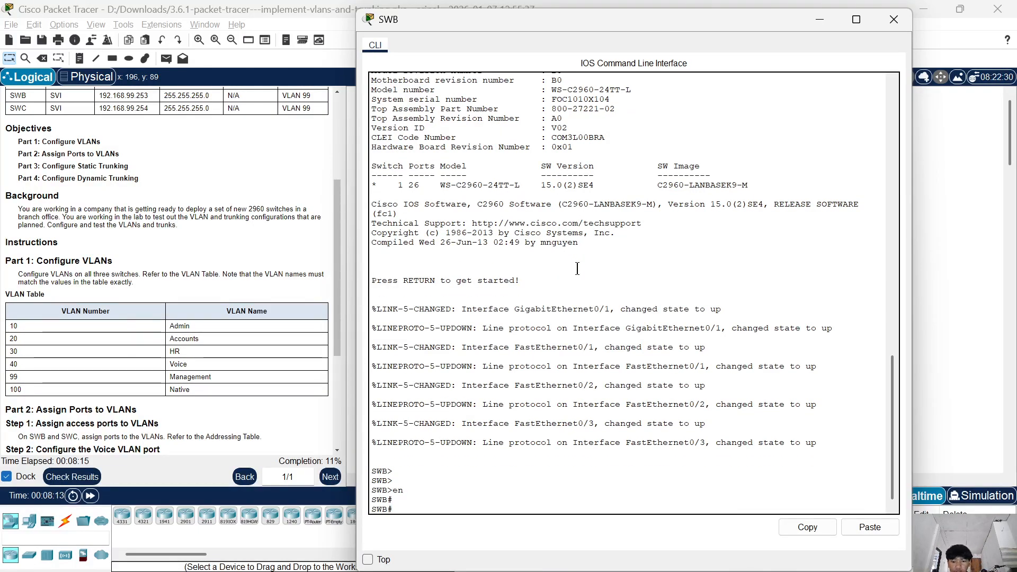
text(conf)
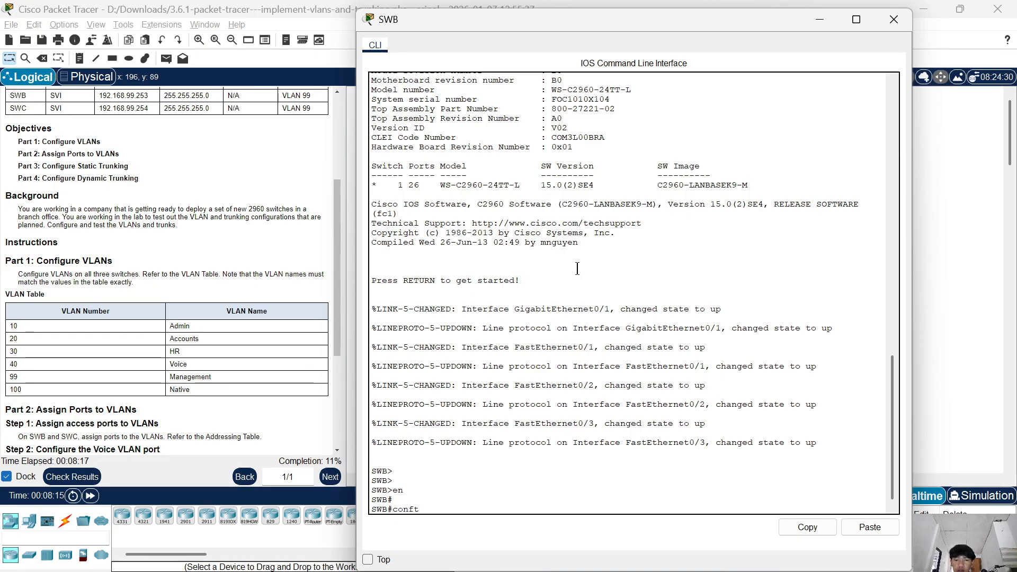
text( t)
key(Return)
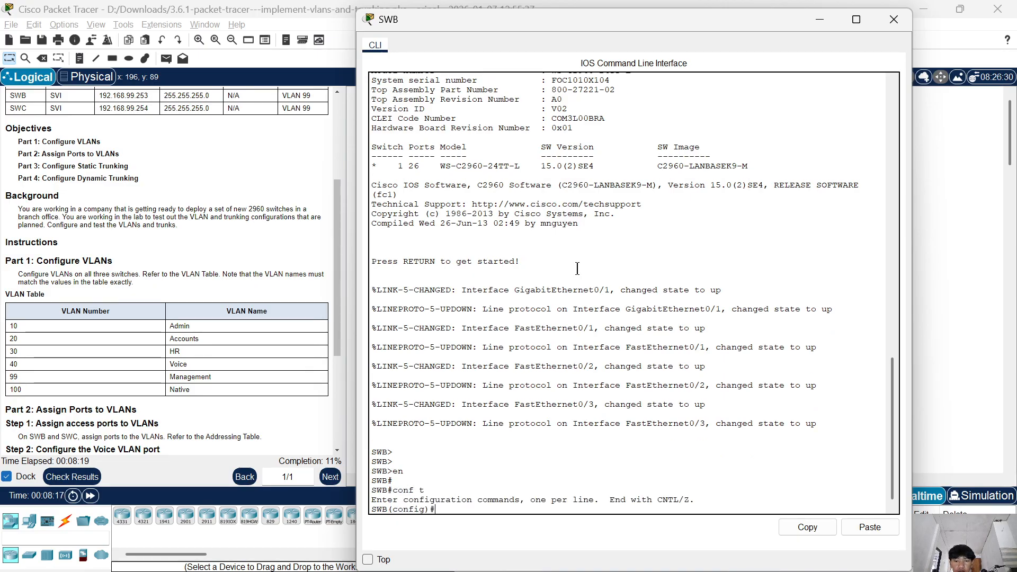
key(Return)
Create VLAN 10 on SWB.
text(vln)
key(Tab)
text(10)
key(Left)
key(Left)
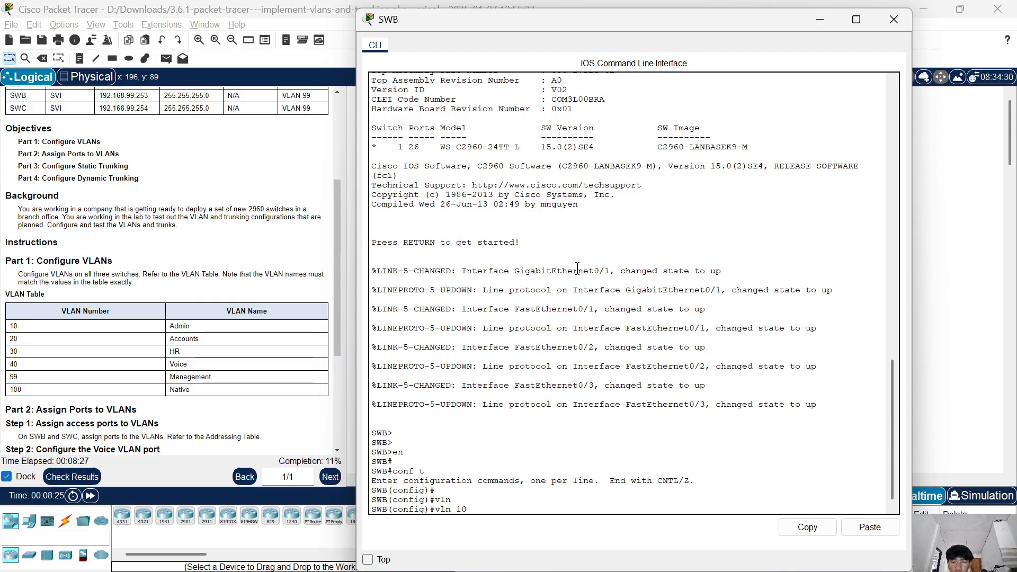
key(Right)
key(Right)
key(BackSpace)
key(BackSpace)
key(BackSpace)
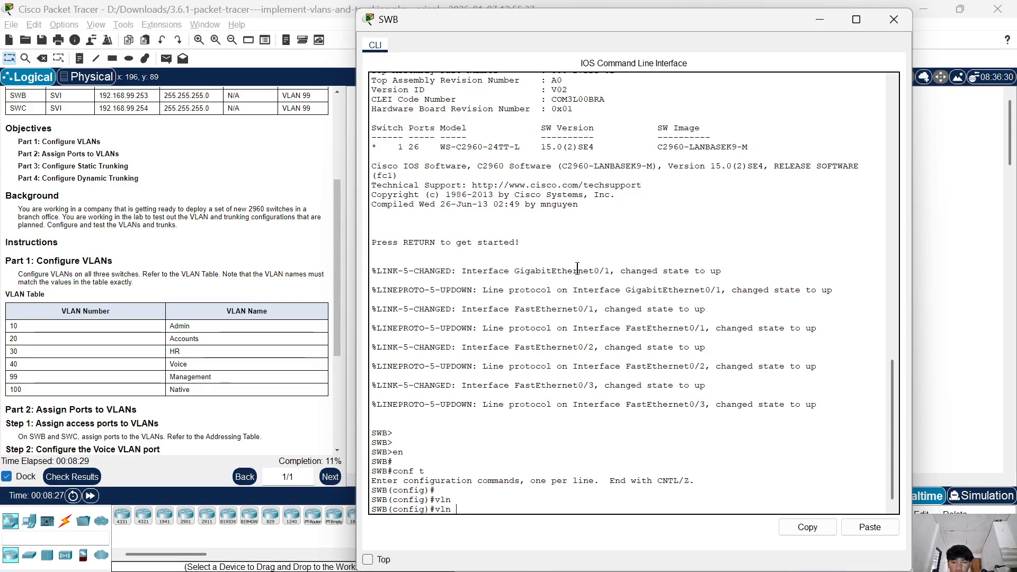
key(Tab)
key(Tab)
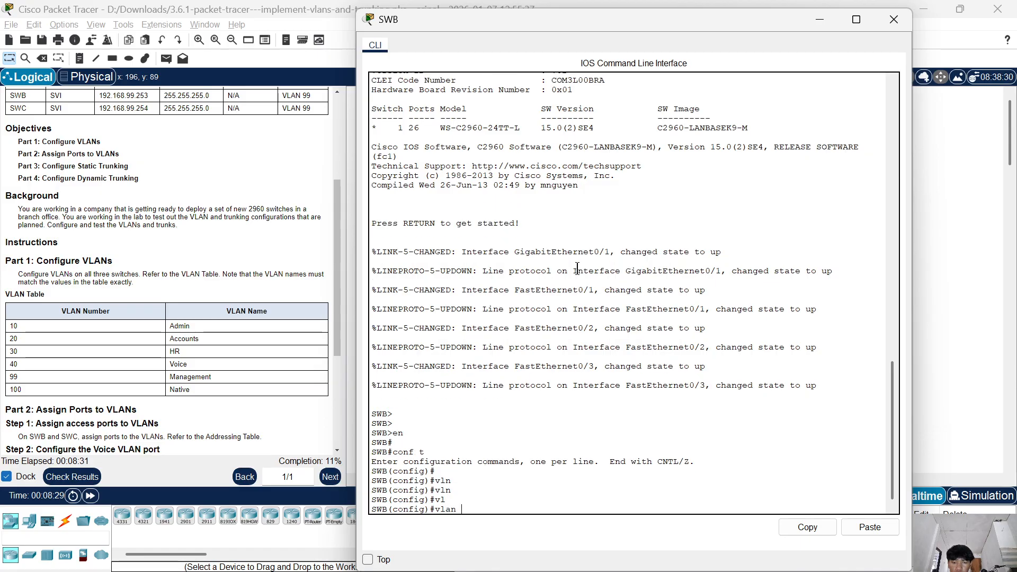
text(10)
key(Return)
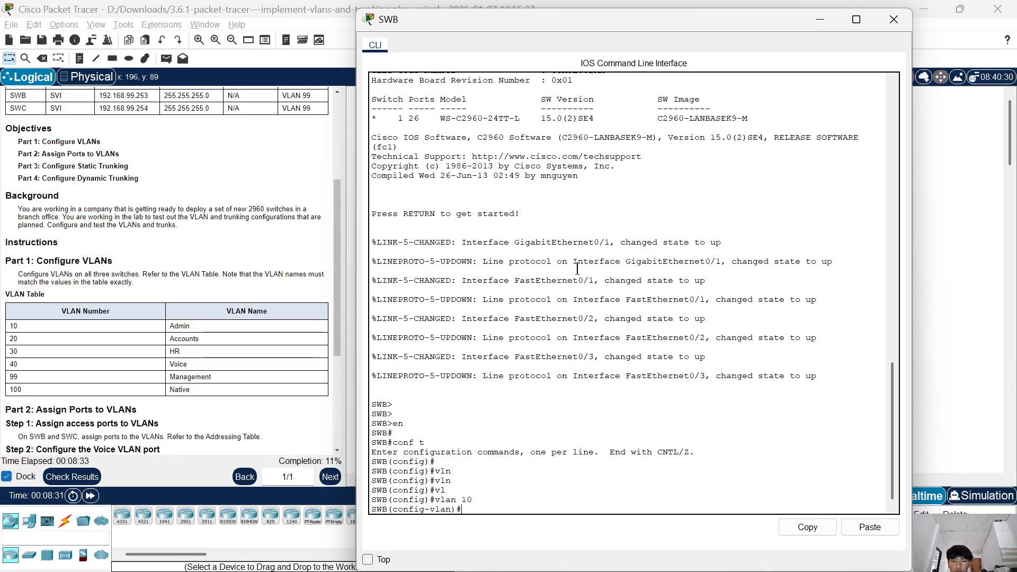
Name VLAN 10 on SWB Admin.
text(name)
key(Tab)
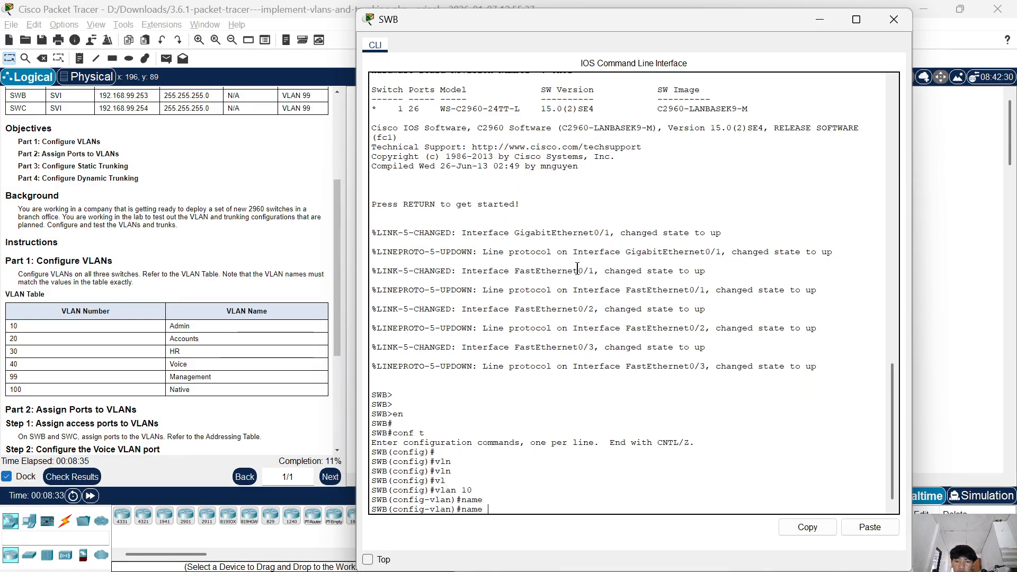
text(Adm)
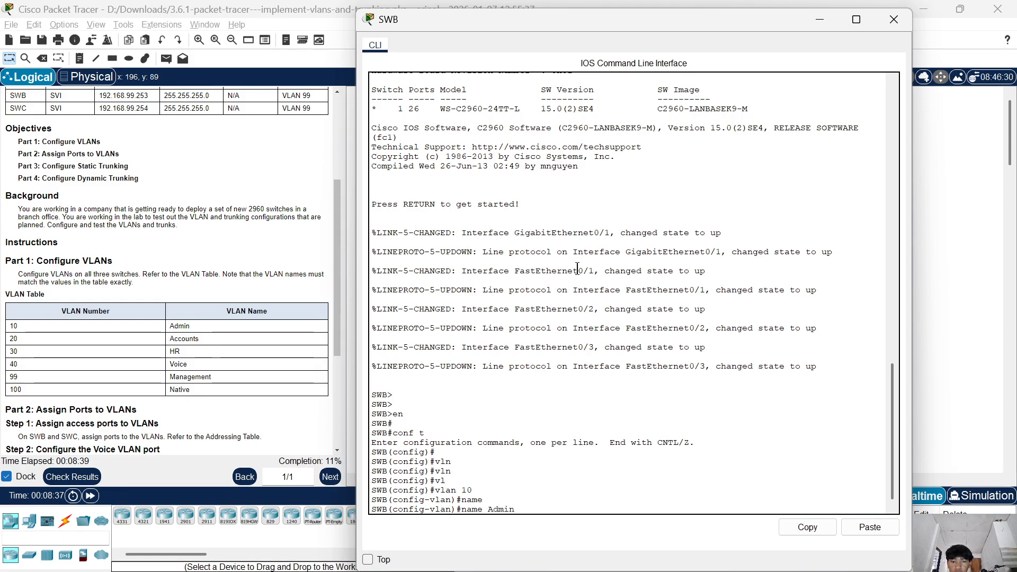
text(in)
key(Return)
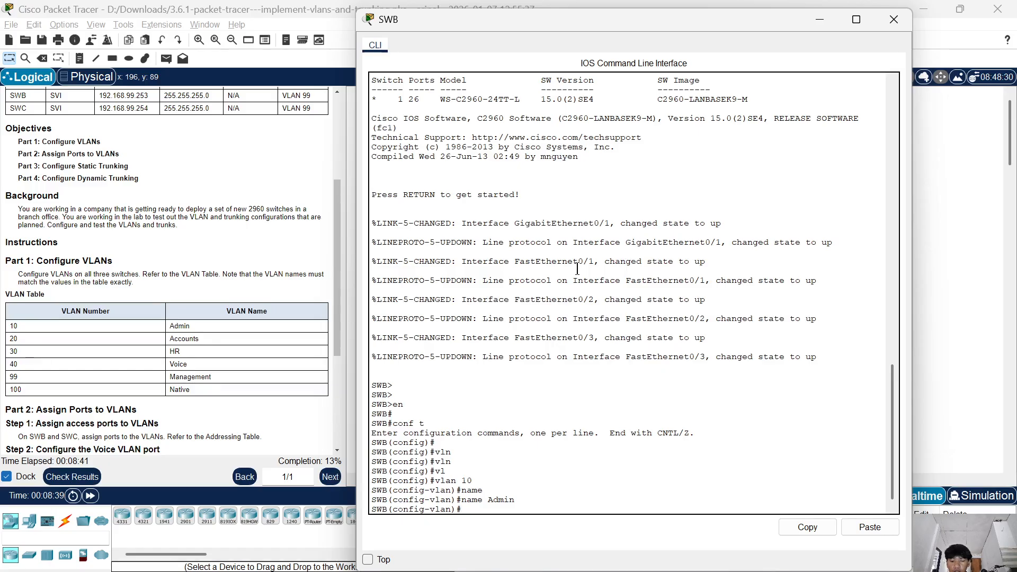
Create VLAN 20 on SWB and name it Accounts.
text(vla)
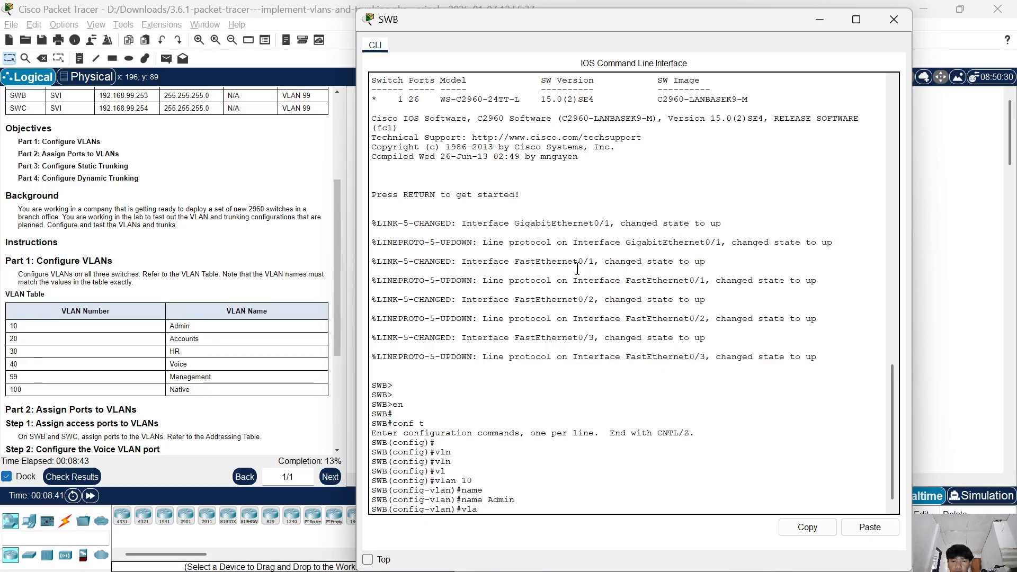
text(n)
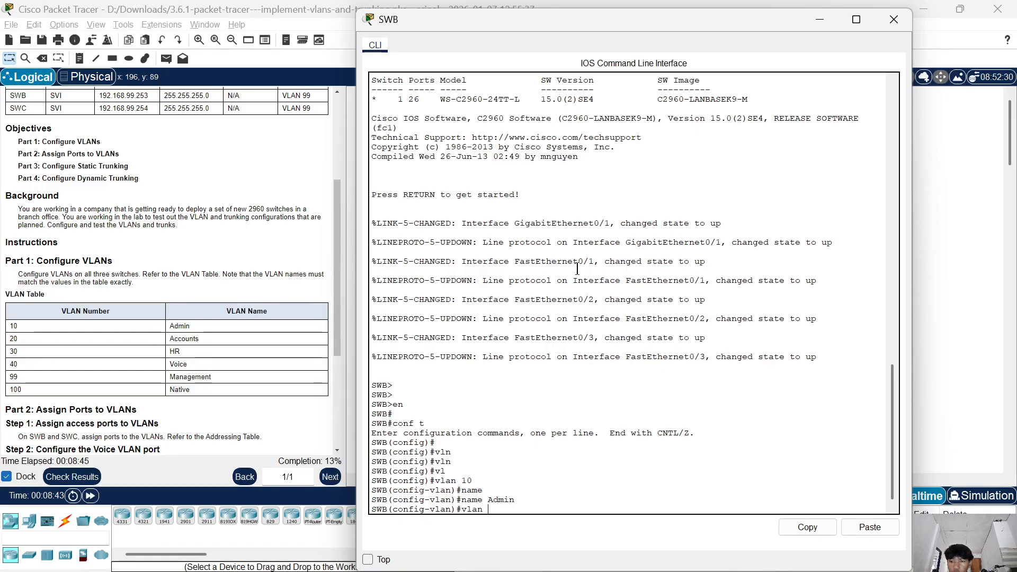
text( 20)
key(Return)
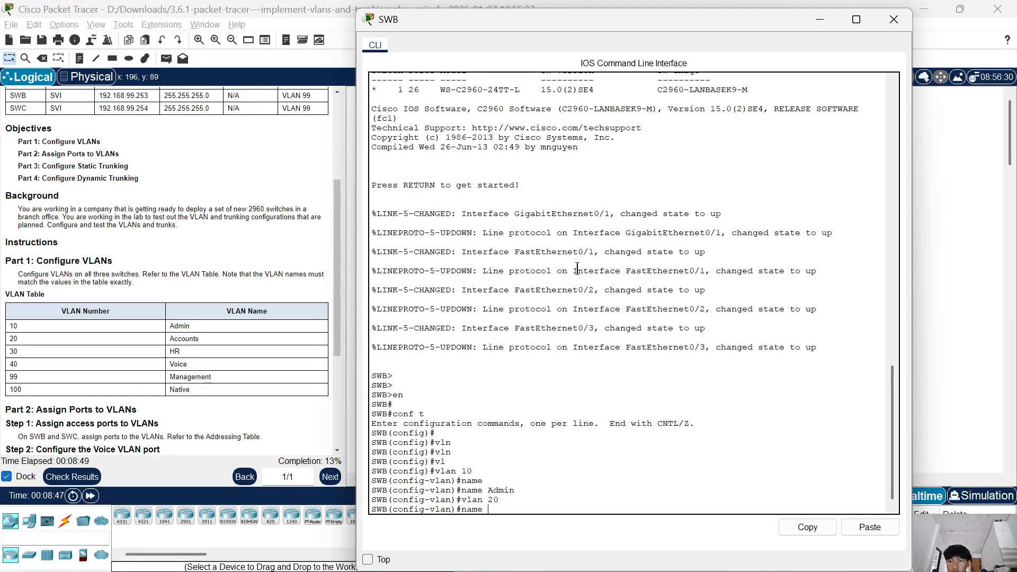
text(name A)
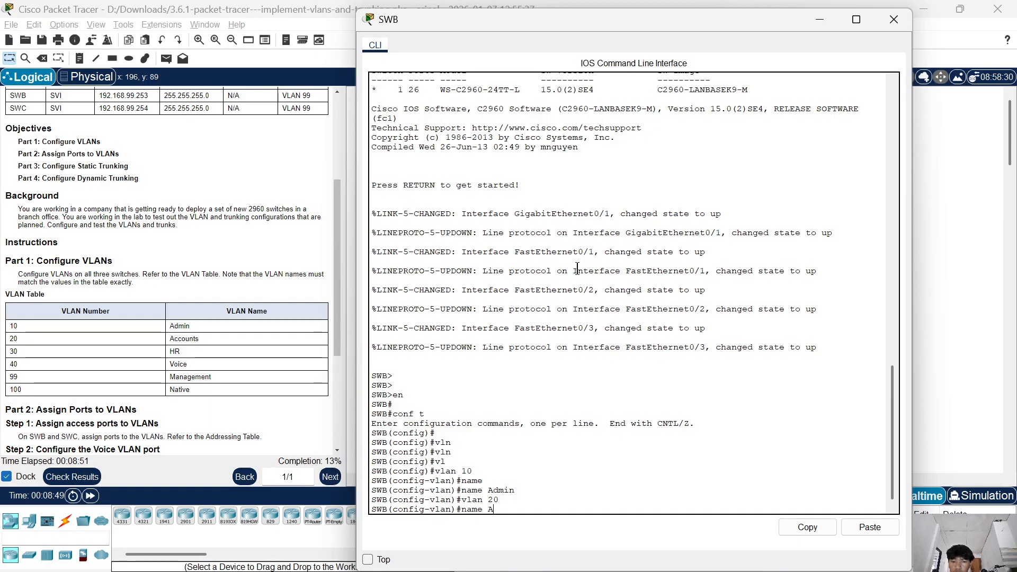
text(ccou)
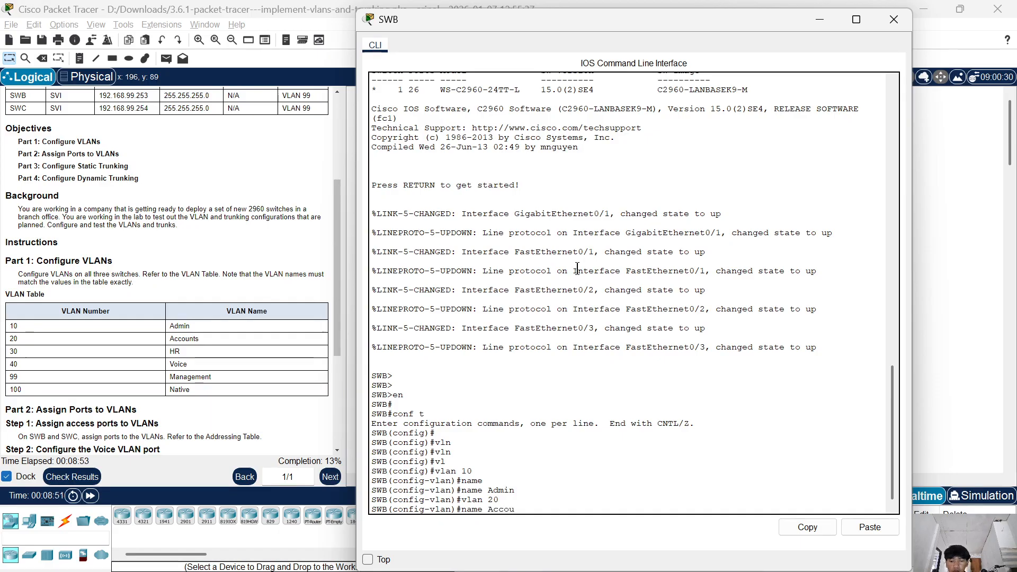
text(t)
key(BackSpace)
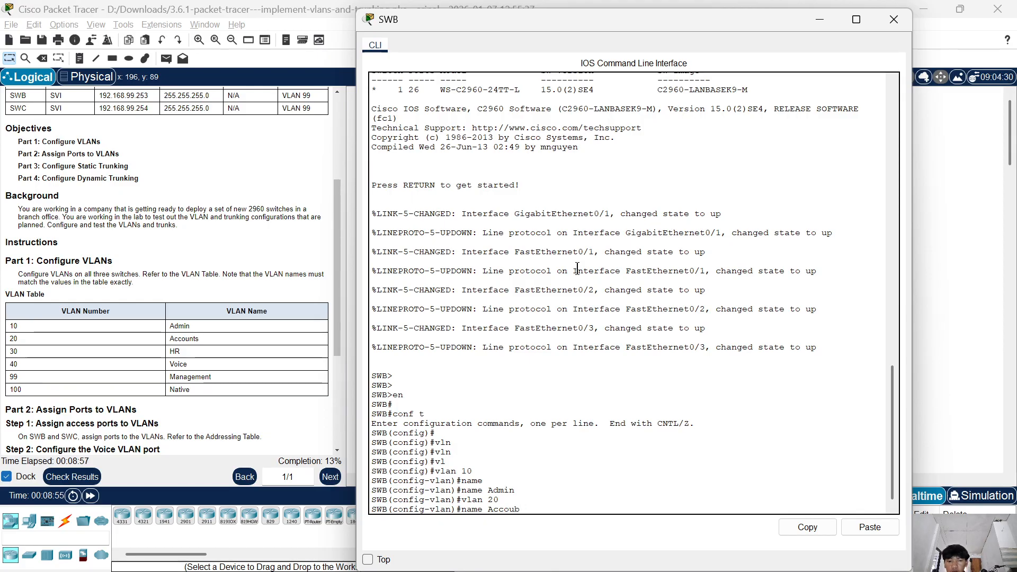
text(ntes)
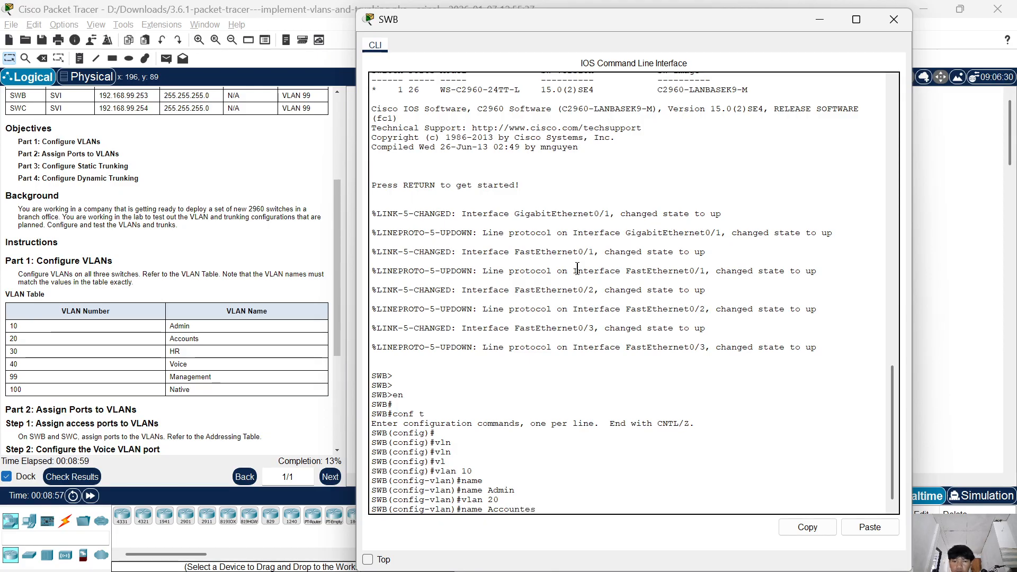
key(BackSpace)
key(BackSpace)
text(s)
key(Return)
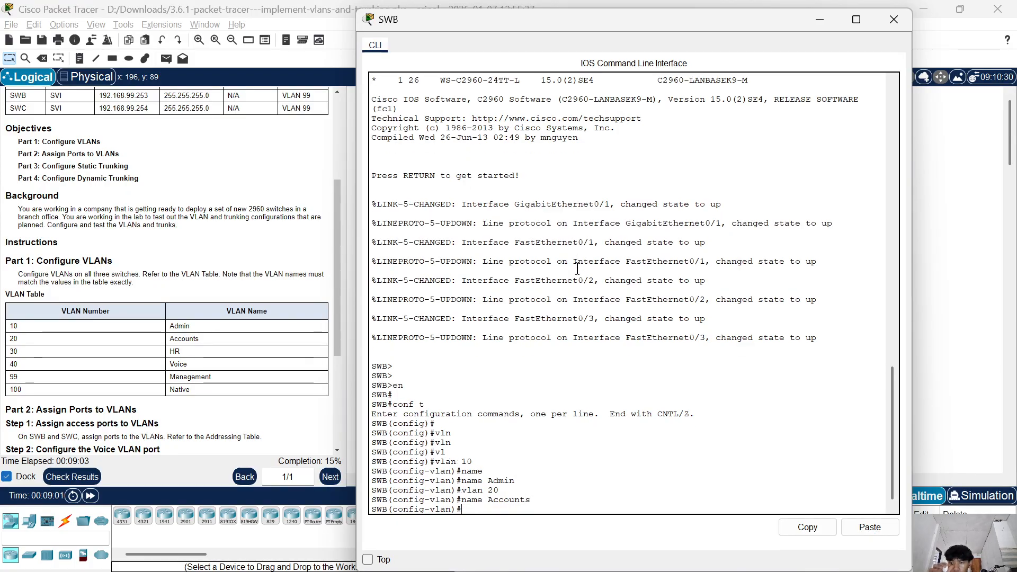
Create VLAN 30 on SWB and name it HR.
text(valn )
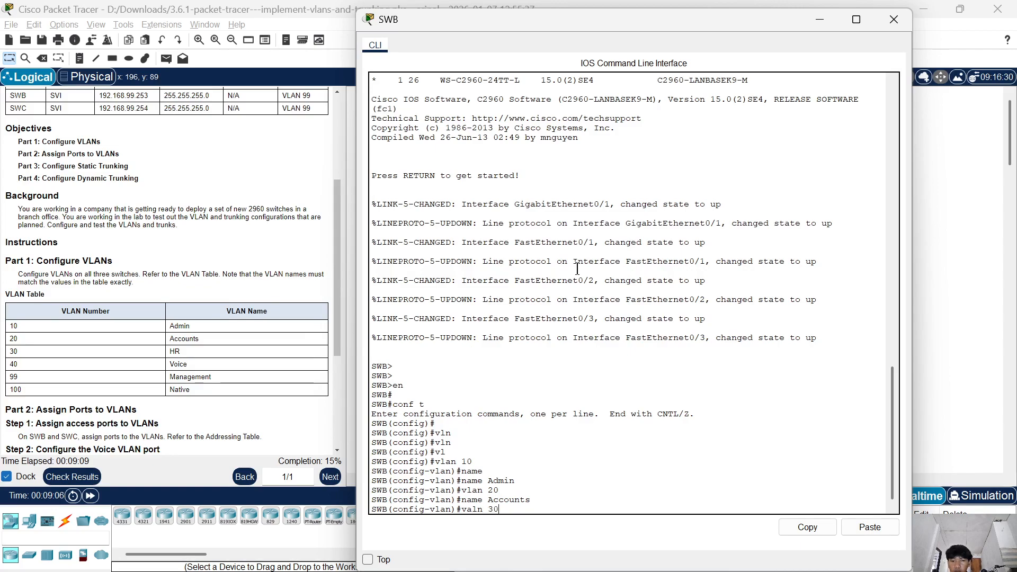
text(30)
key(Return)
key(Up)
key(Left)
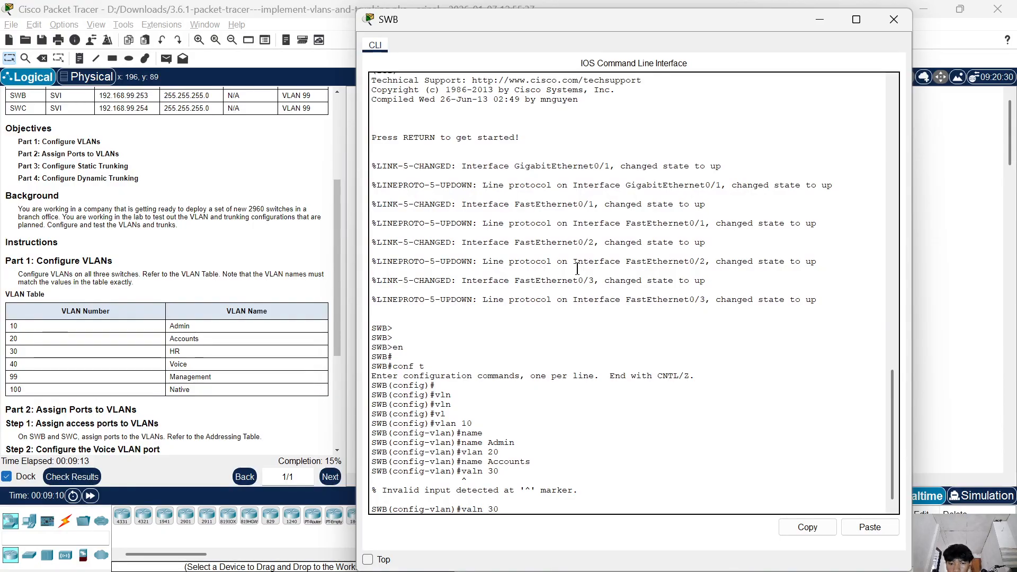
key(BackSpace)
key(BackSpace)
key(BackSpace)
text(lan)
key(Return)
text(name )
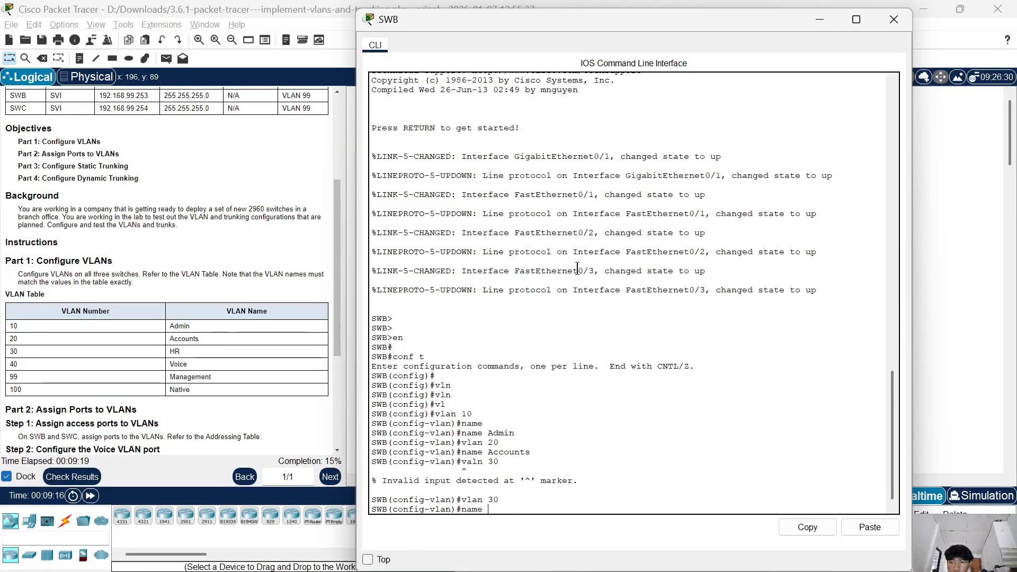
text(HR)
key(Return)
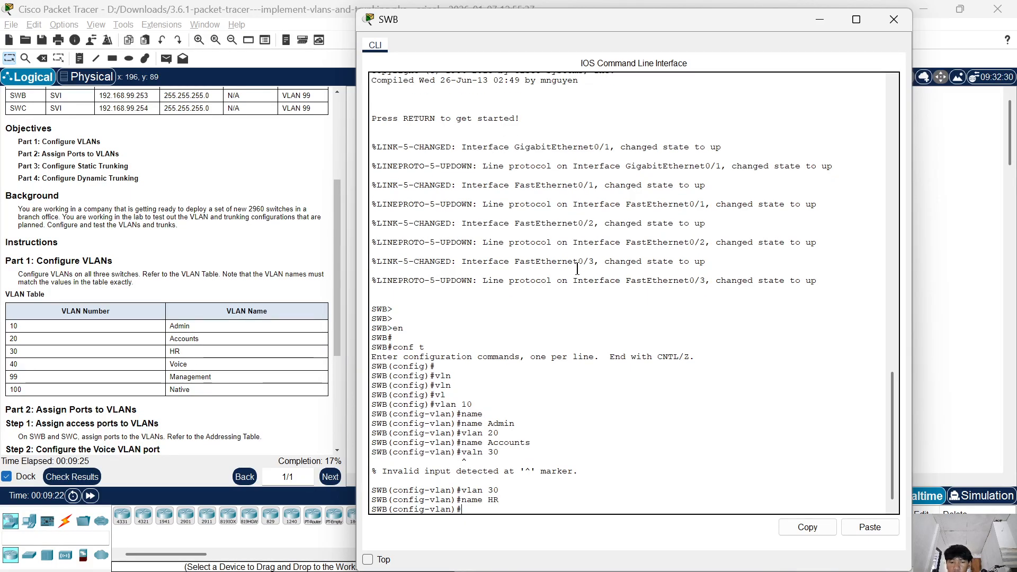
Create VLAN 40 on SWB and name it Voice.
text(vlan )
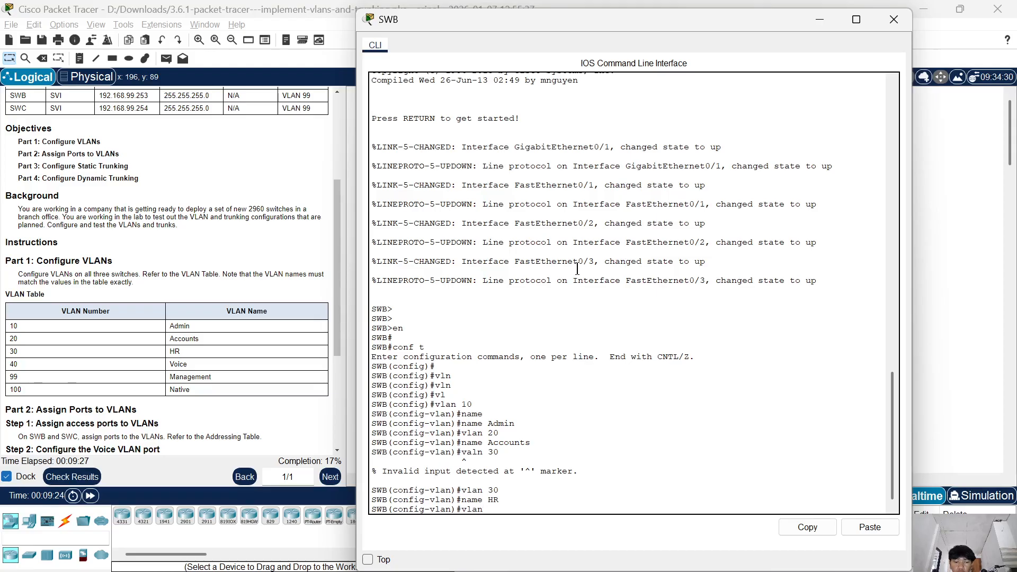
text(40)
key(Return)
text(name )
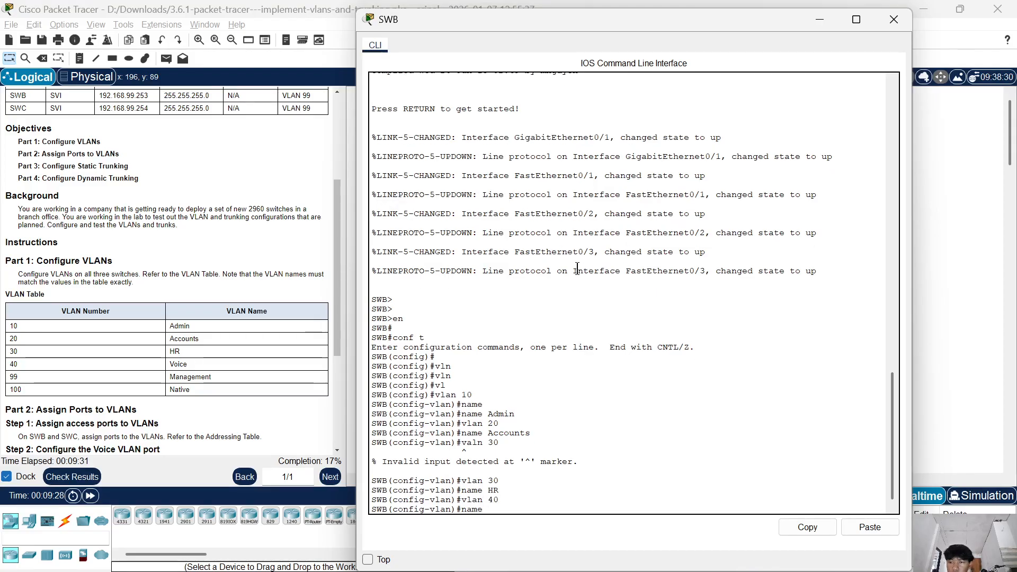
text(V)
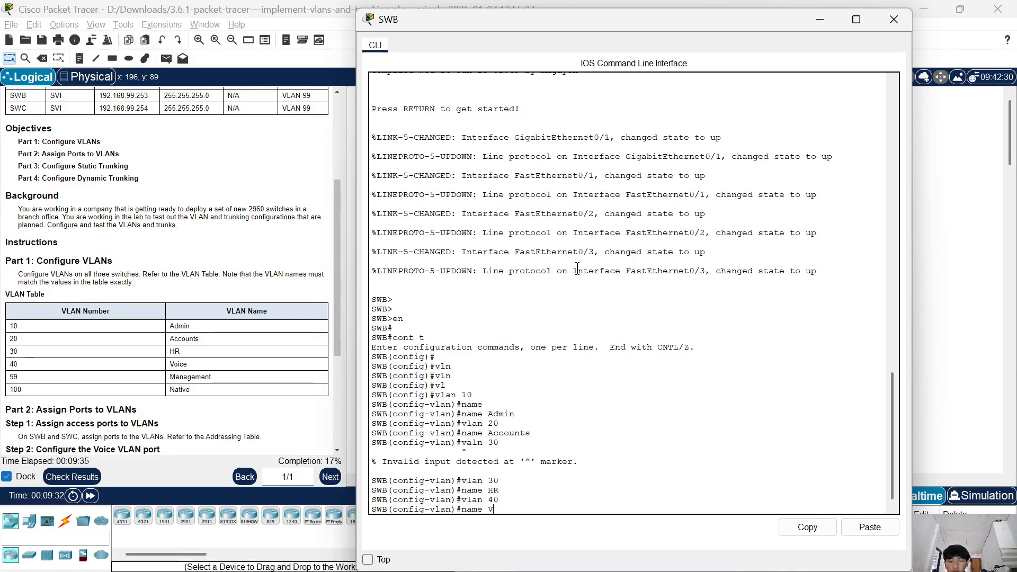
text(oi)
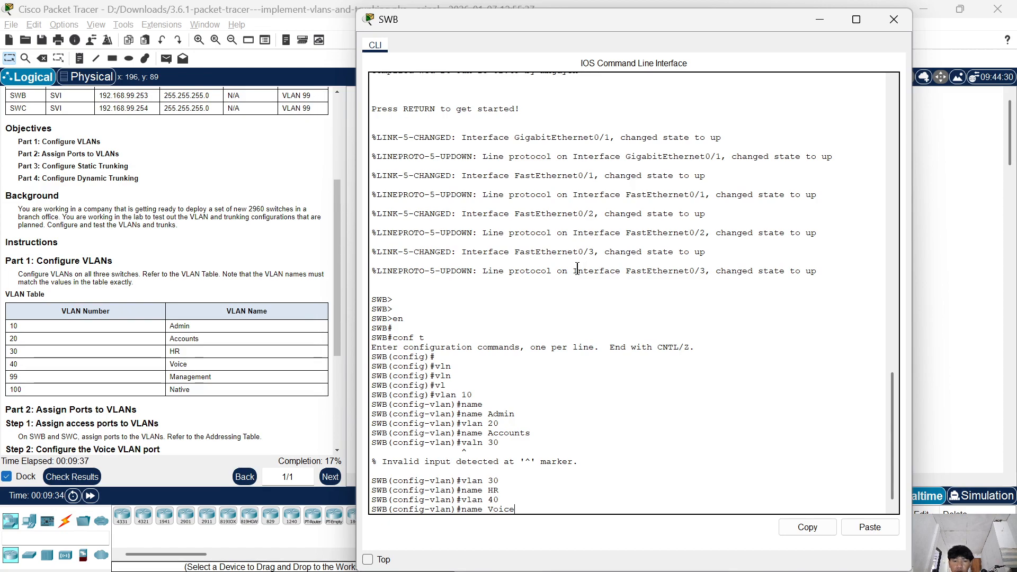
text(ce)
key(Return)
Create VLAN 99 on SWB and name it Management.
text(nma)
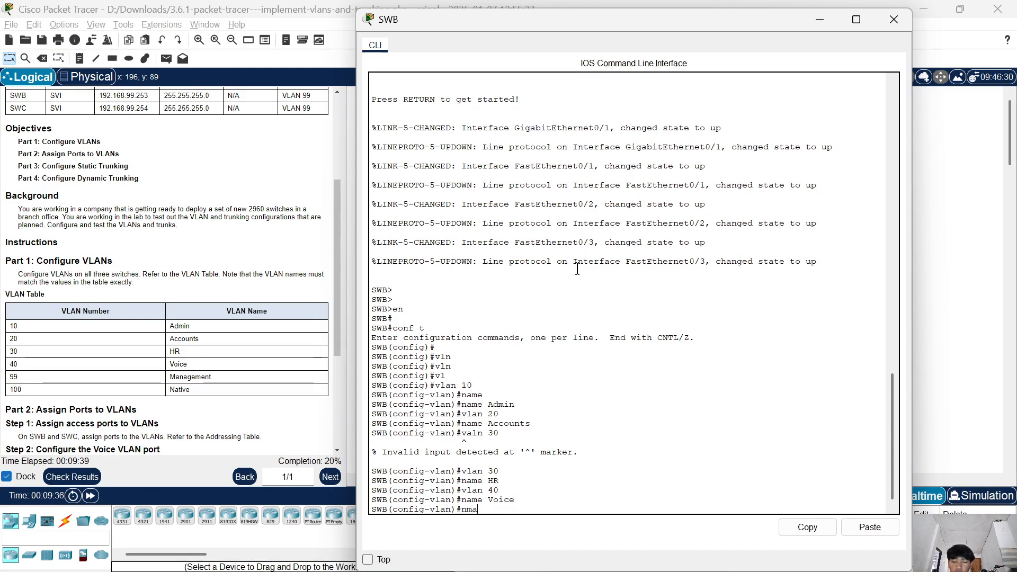
key(BackSpace)
key(BackSpace)
key(BackSpace)
text(vlan)
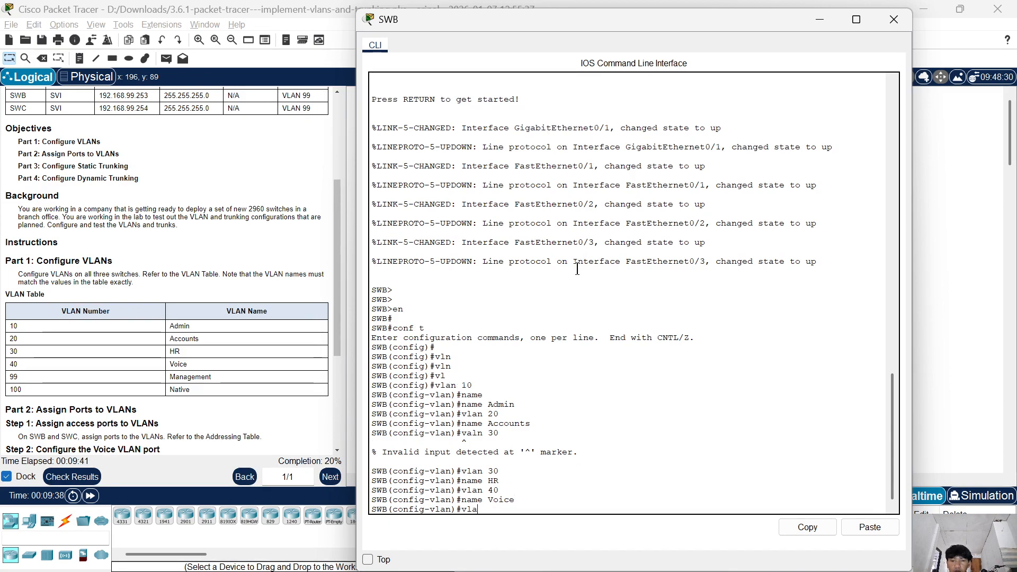
text( 99)
key(Return)
text(nam)
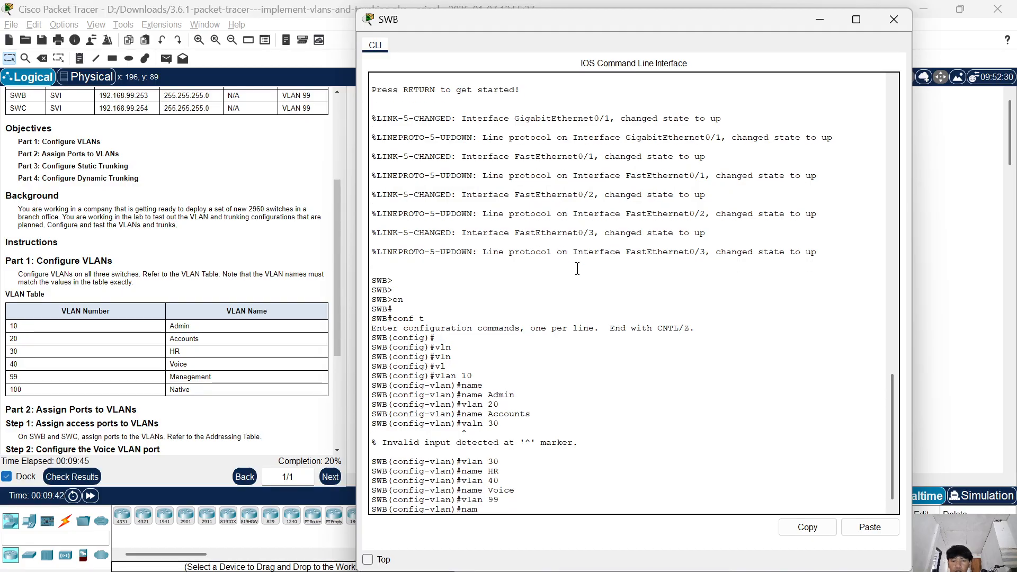
text(w)
key(BackSpace)
text(e )
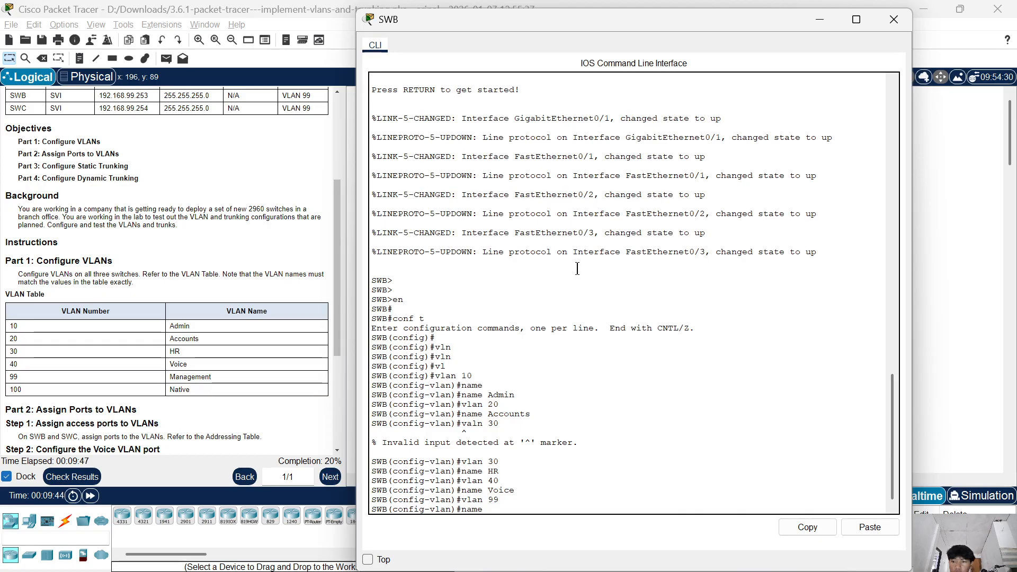
text(Manag)
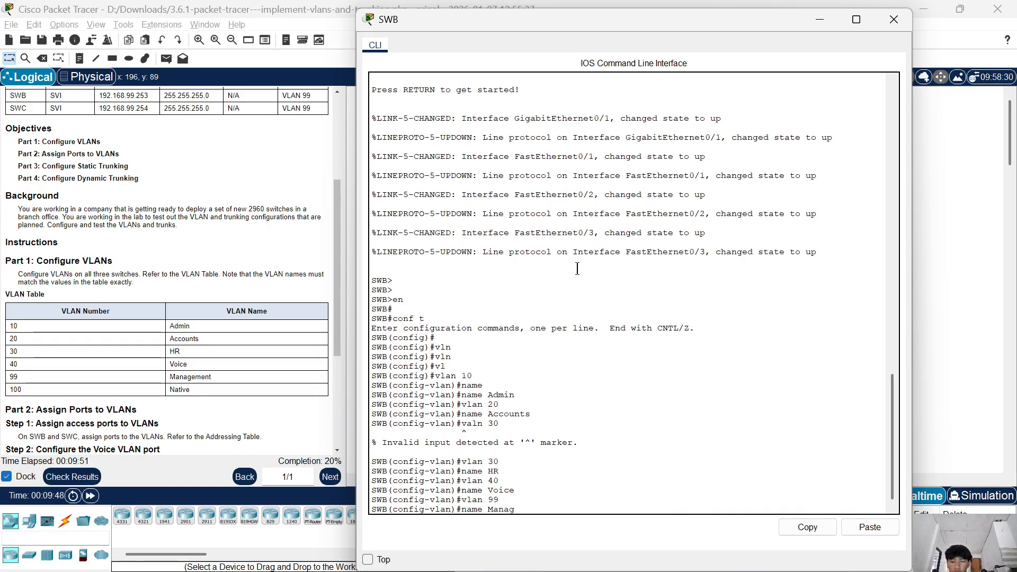
text(ement)
key(Return)
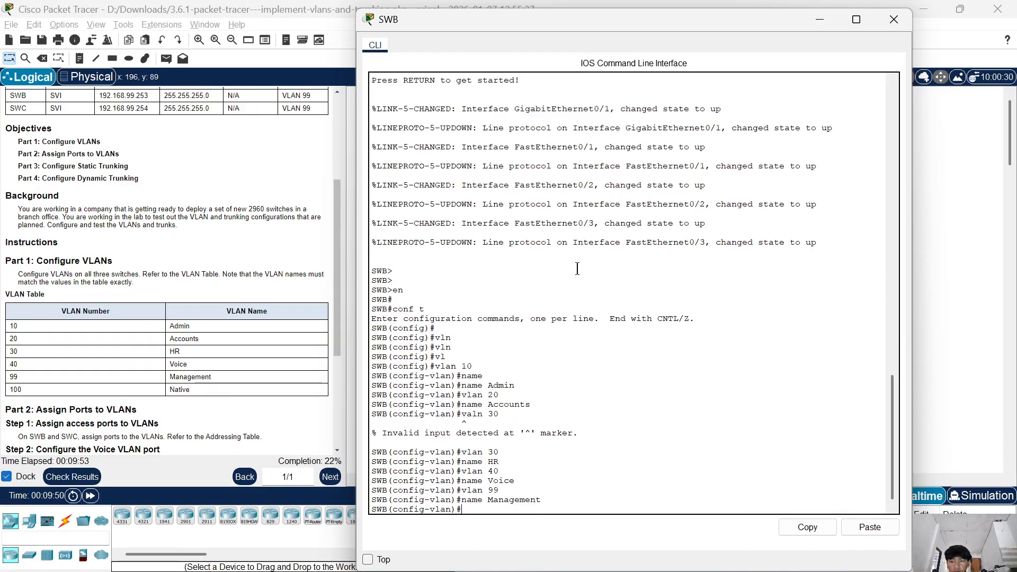
Create VLAN 100 on SWB, name it Native, and close the switch's window.
text(vlan)
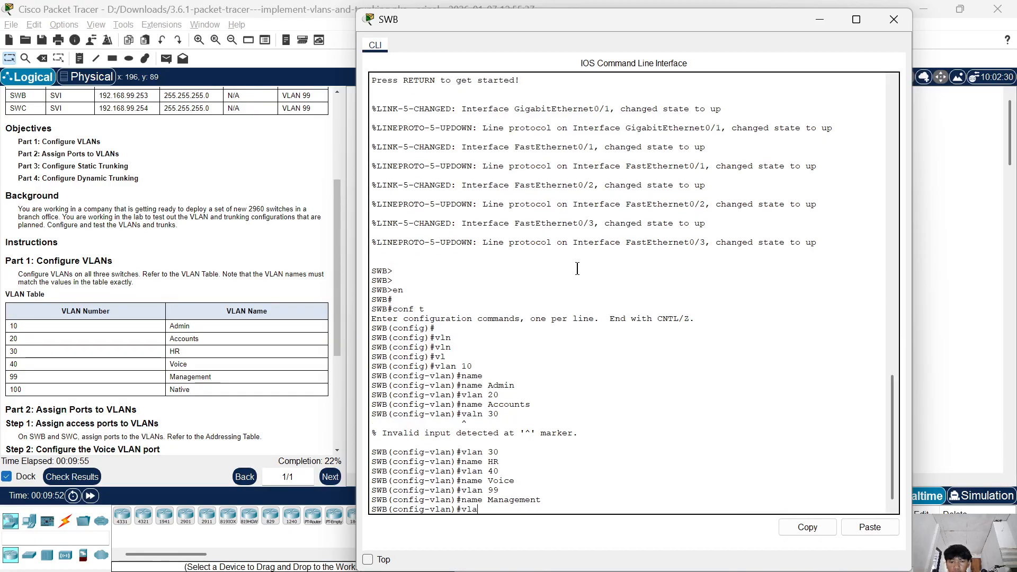
text( 100)
key(Return)
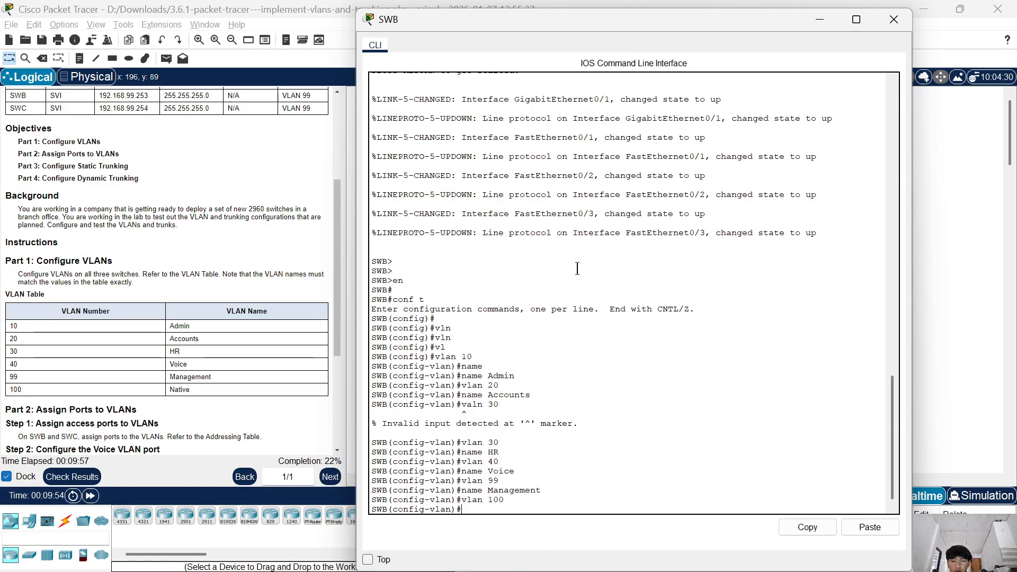
text(name )
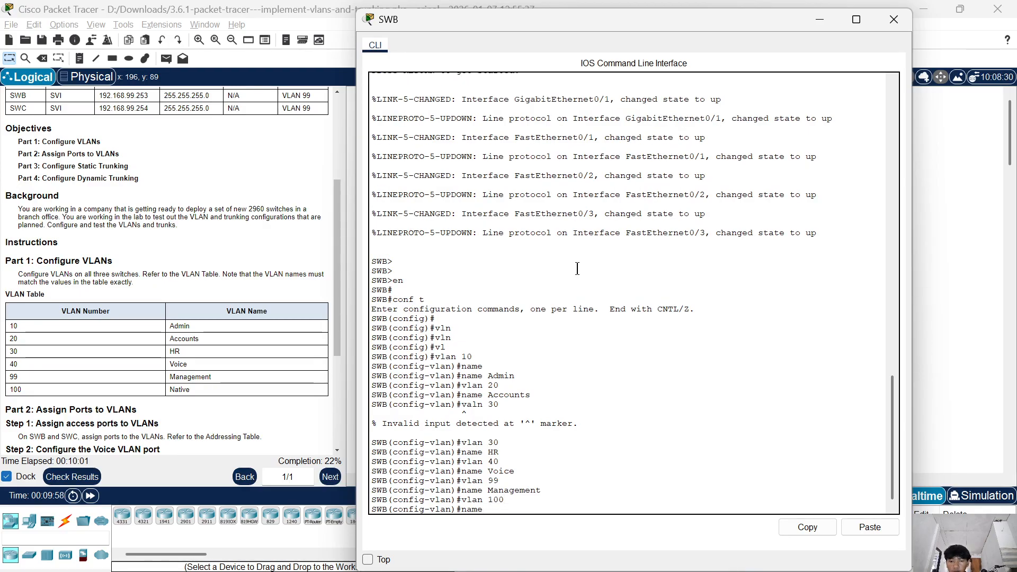
text(Nativ)
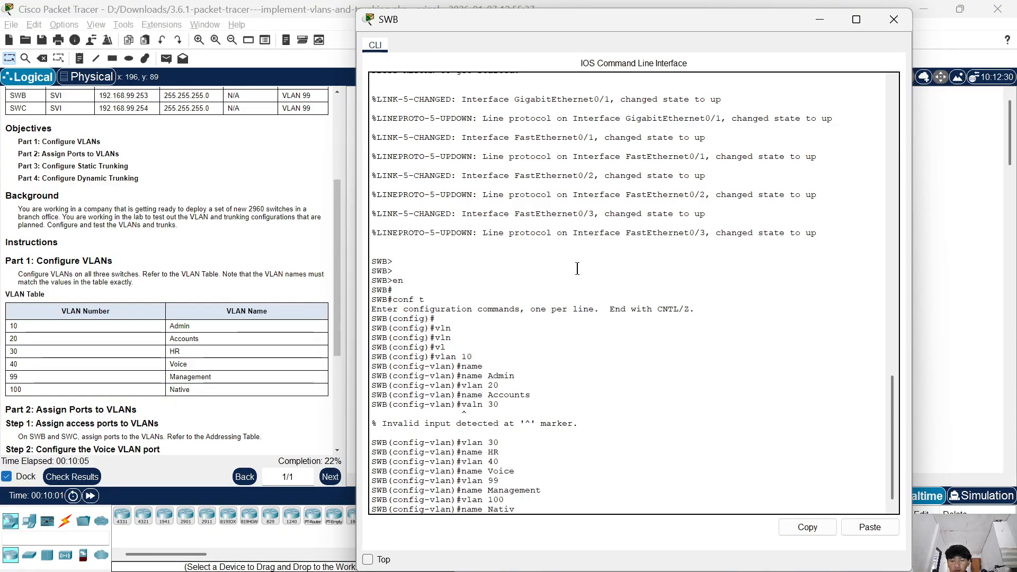
text(e)
key(Return)
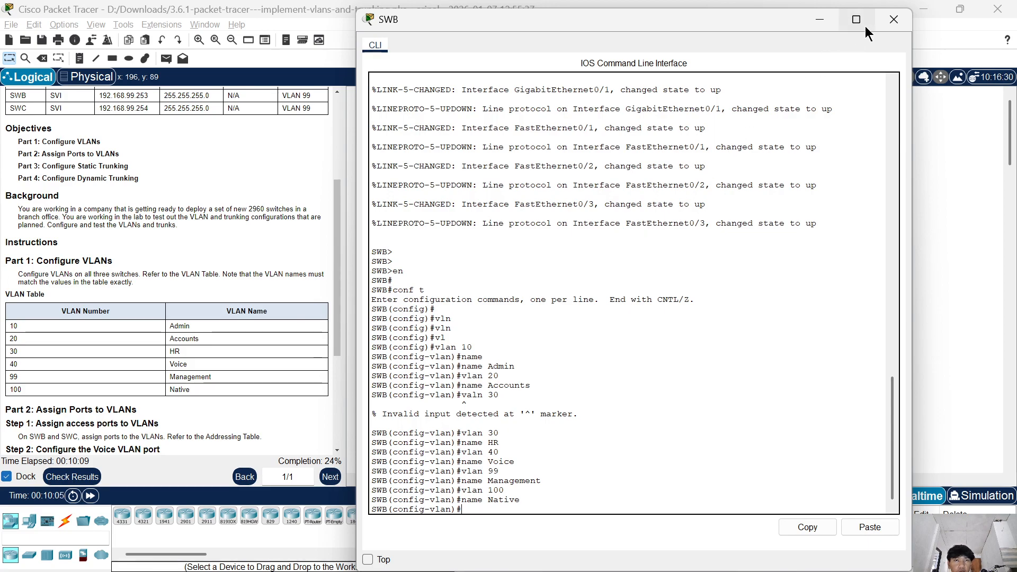
click(892, 21)
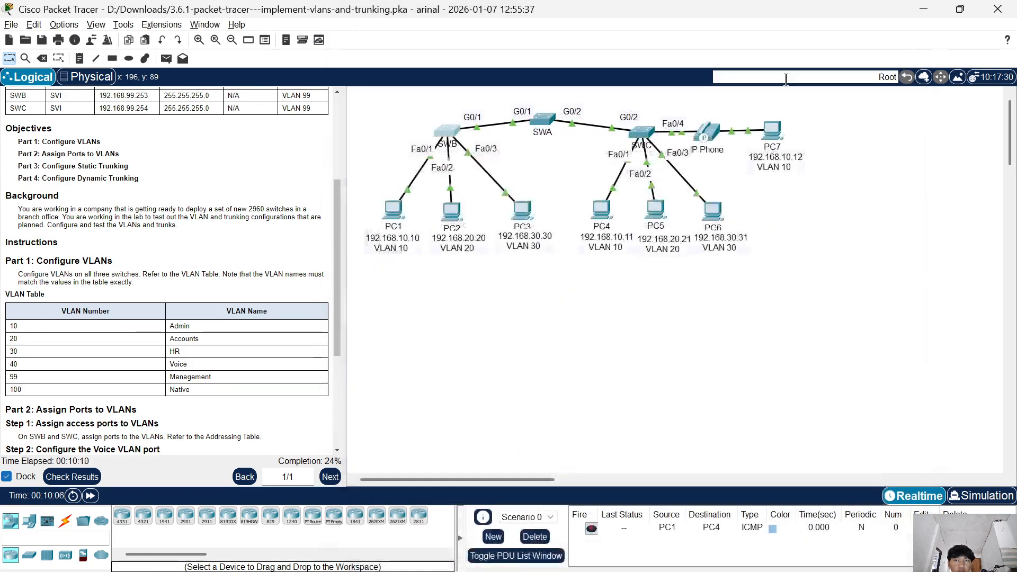
Open the command line of switch SWC and enter global configuration mode.
click(643, 138)
key(Return)
key(Return)
text(en)
key(Return)
key(Return)
text(s)
key(BackSpace)
text(co)
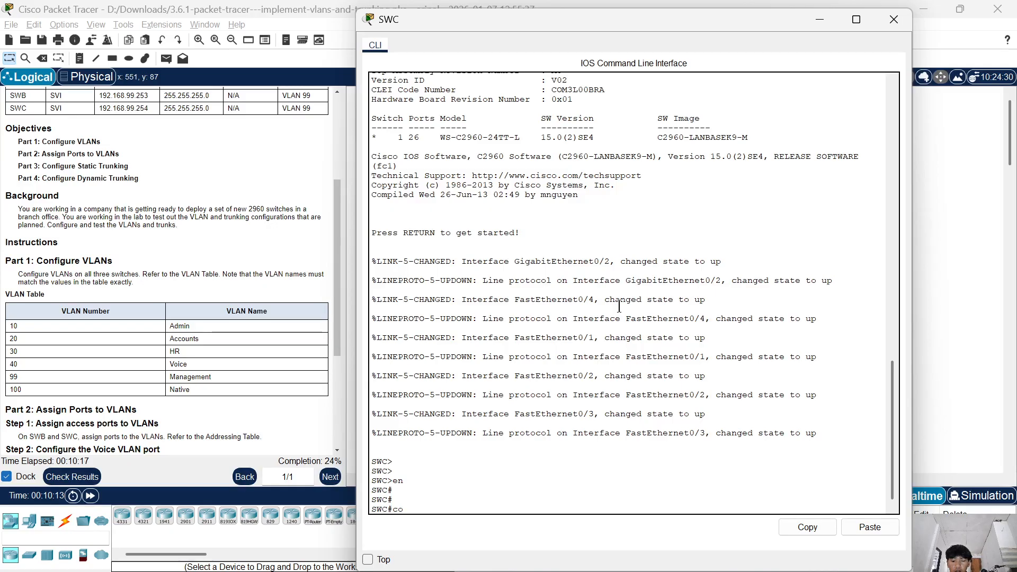
text(nf t)
key(Return)
key(Return)
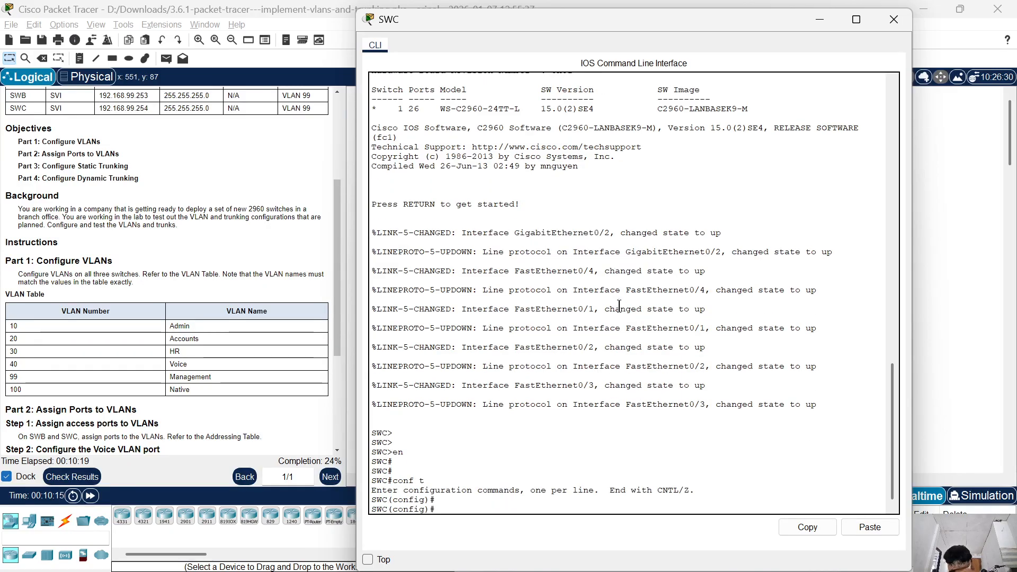
Create VLAN 10 on SWC and name it Admin.
text(vl)
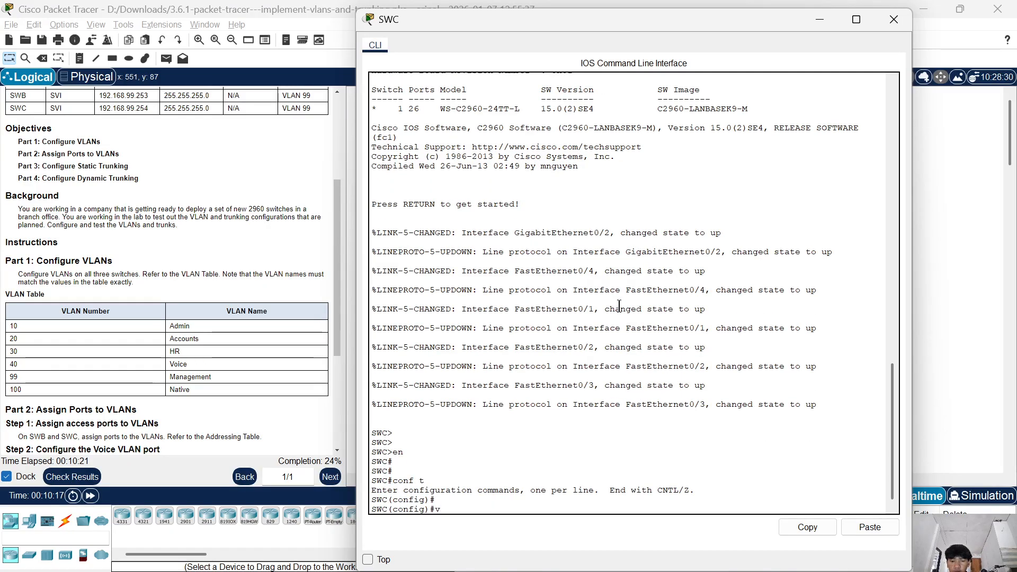
key(Tab)
text(10)
key(Return)
text(Admin)
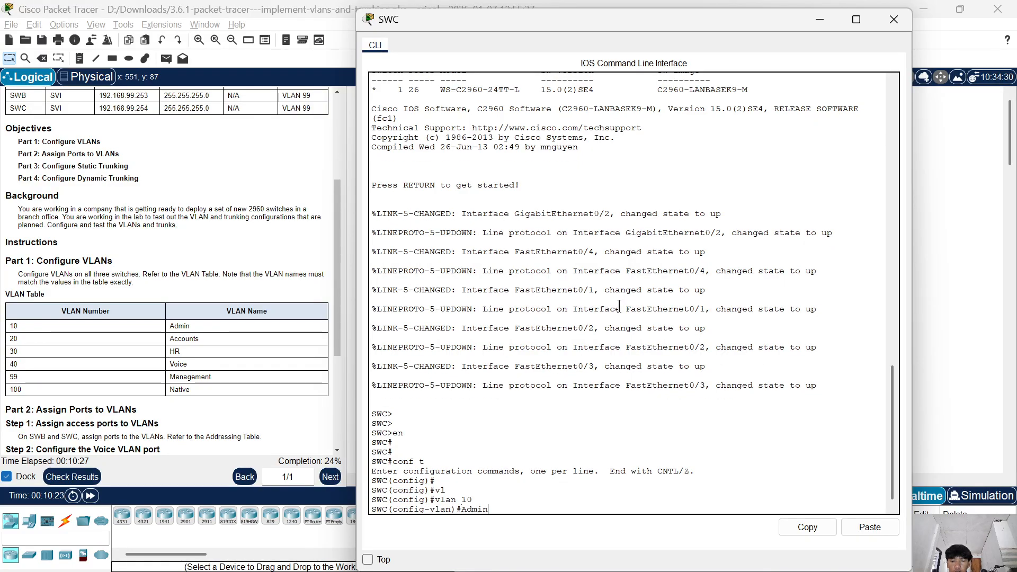
key(Return)
key(Up)
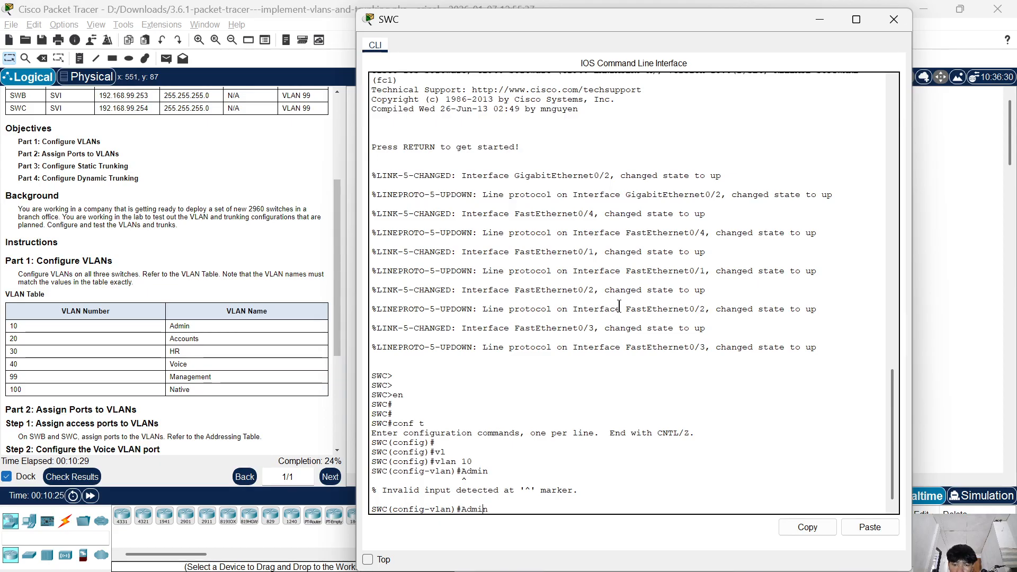
text(ma)
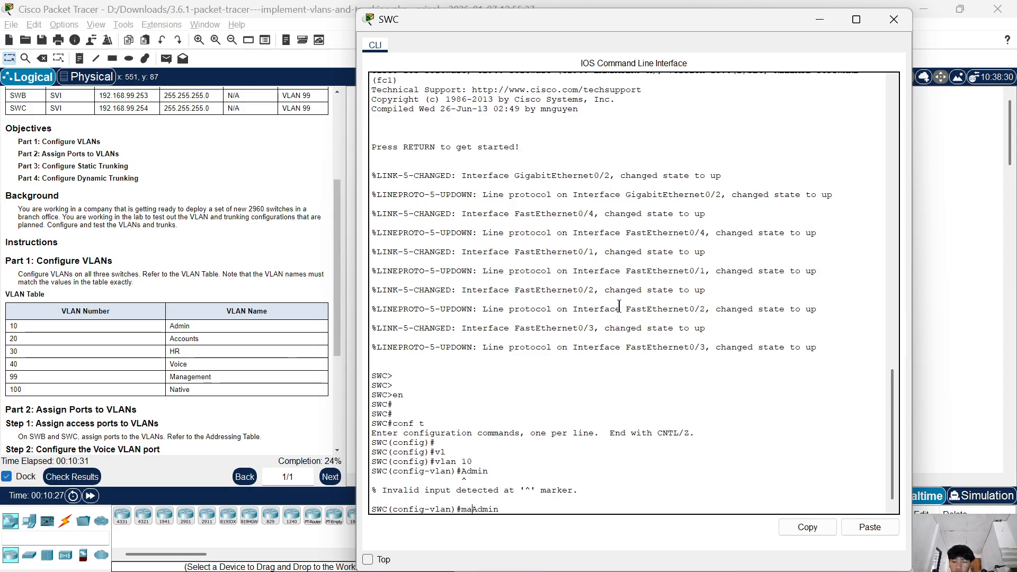
key(BackSpace)
key(BackSpace)
text(nam)
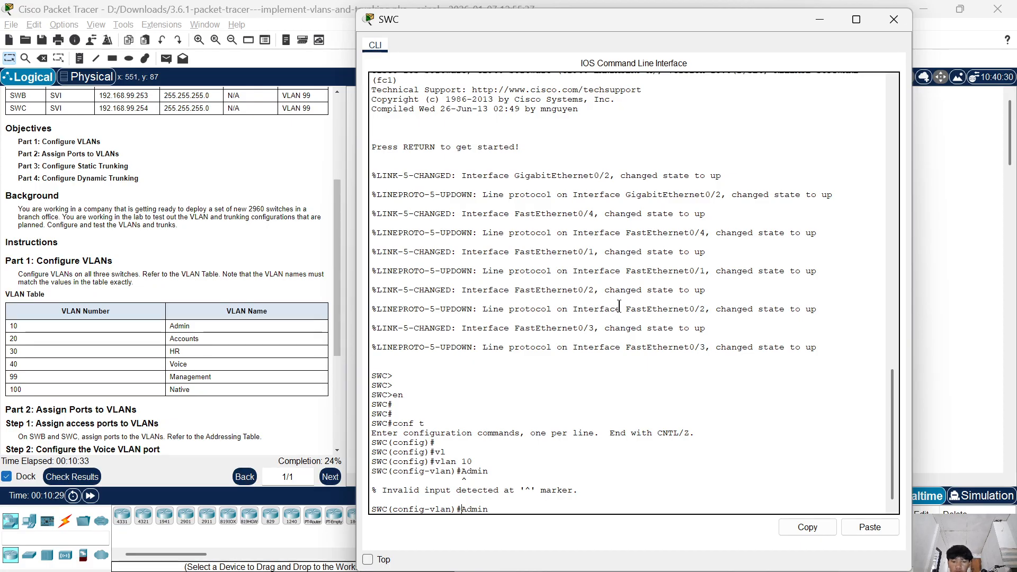
text(e)
key(Return)
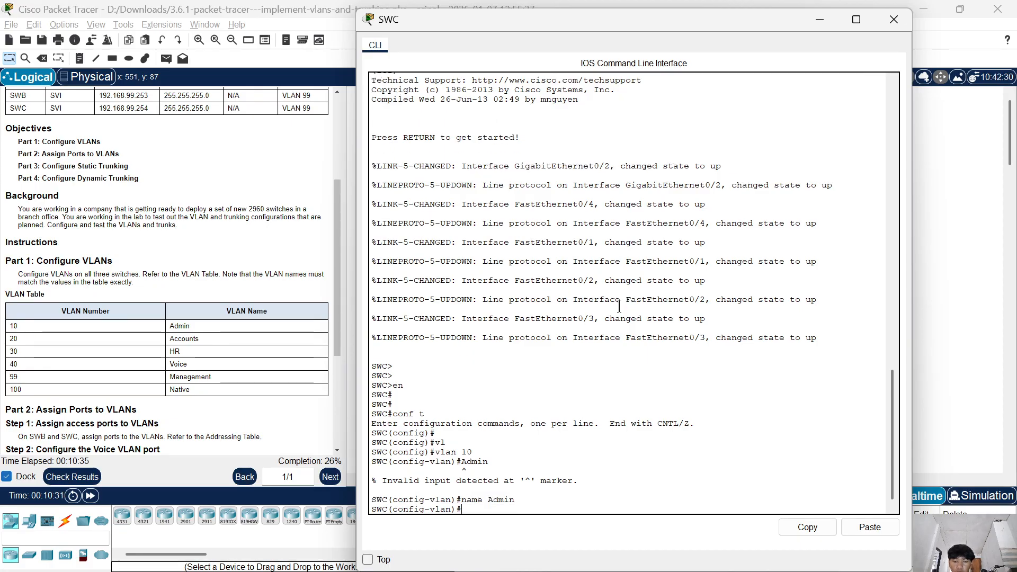
Create VLAN 20 on SWC and name it Accounts.
text(vlan 20)
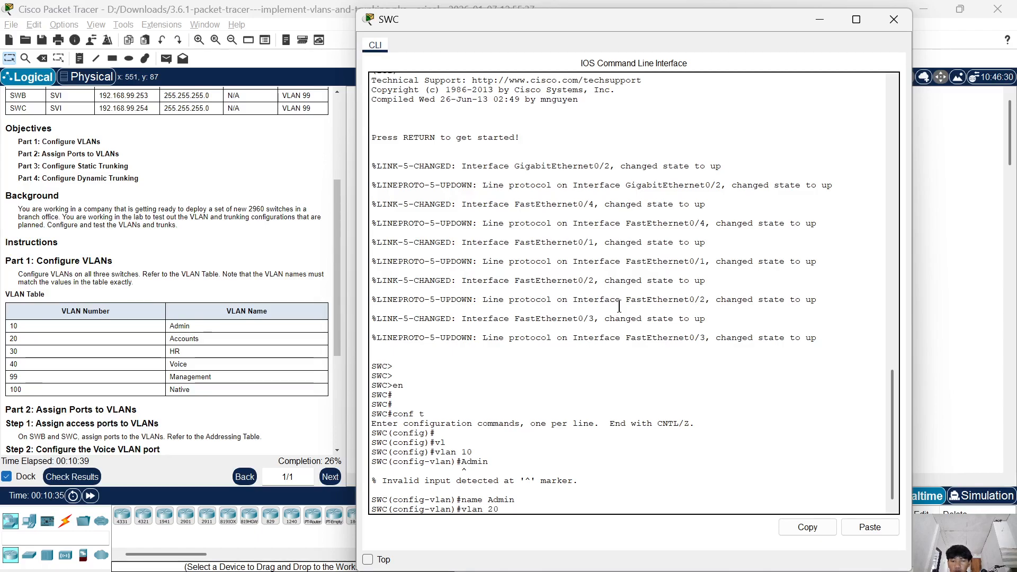
key(Return)
text(name )
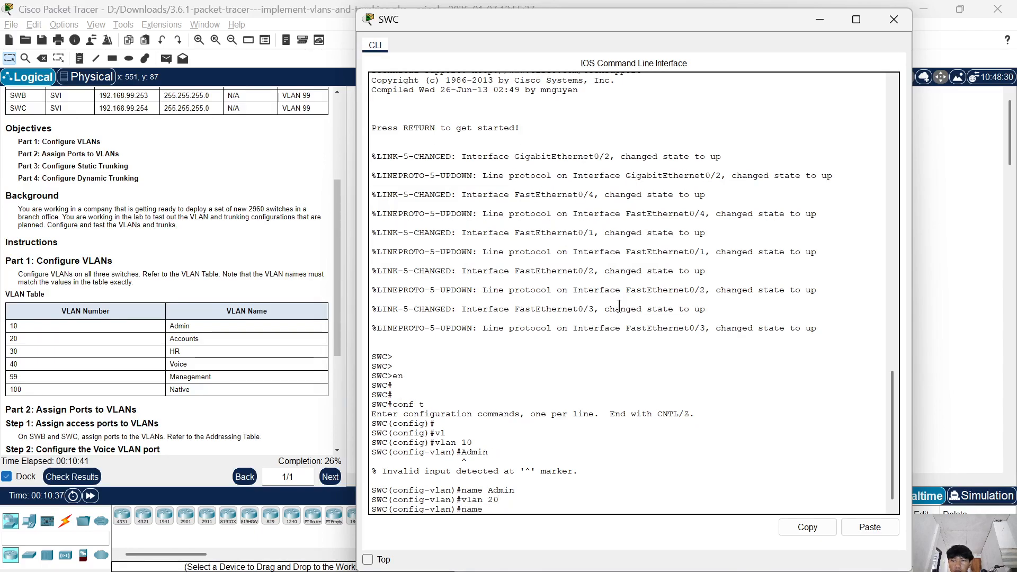
text(A)
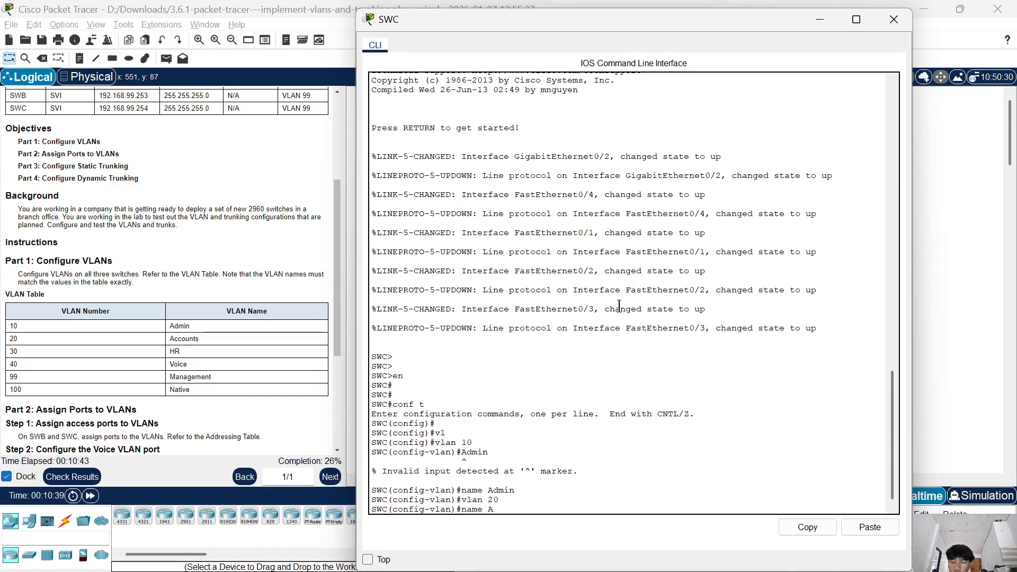
text(ccoun)
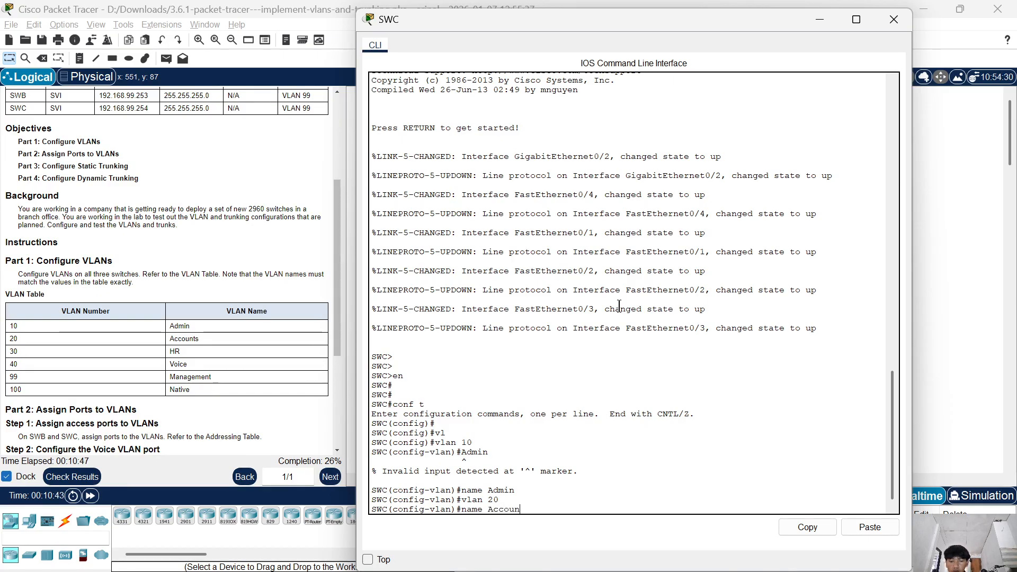
text(ts)
key(Return)
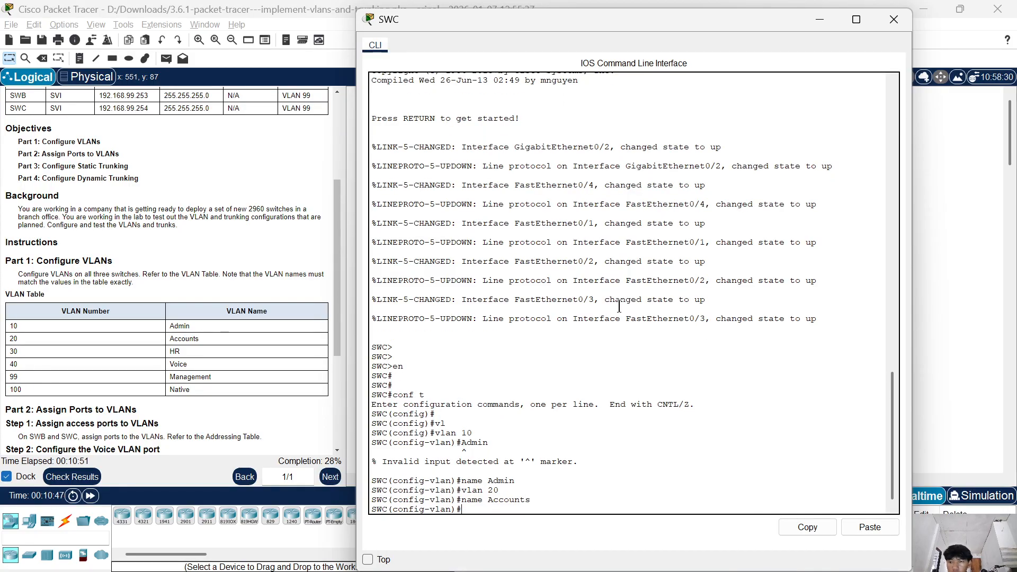
Create VLAN 30 on SWC and name it HR.
text(vlan 30)
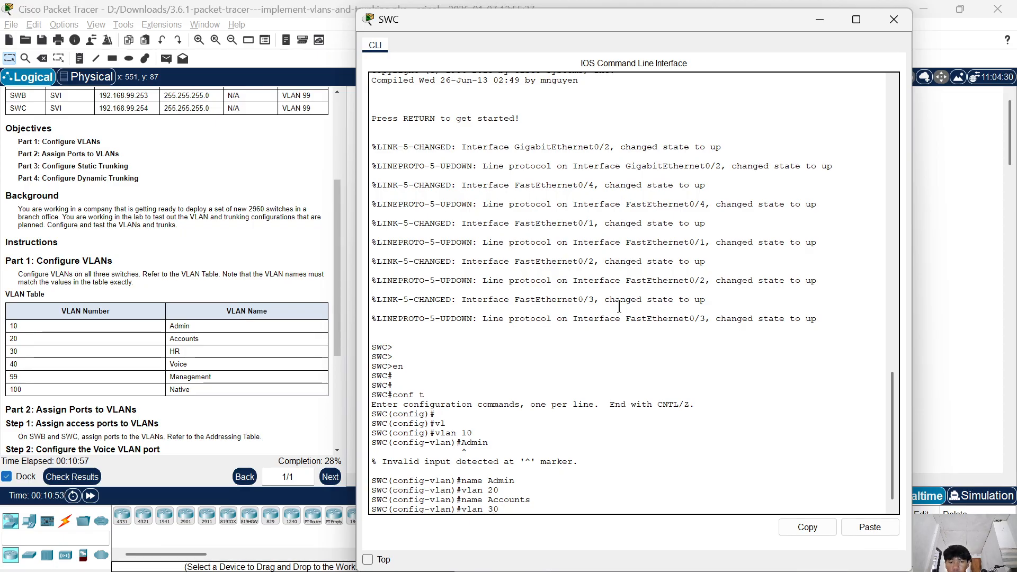
key(Return)
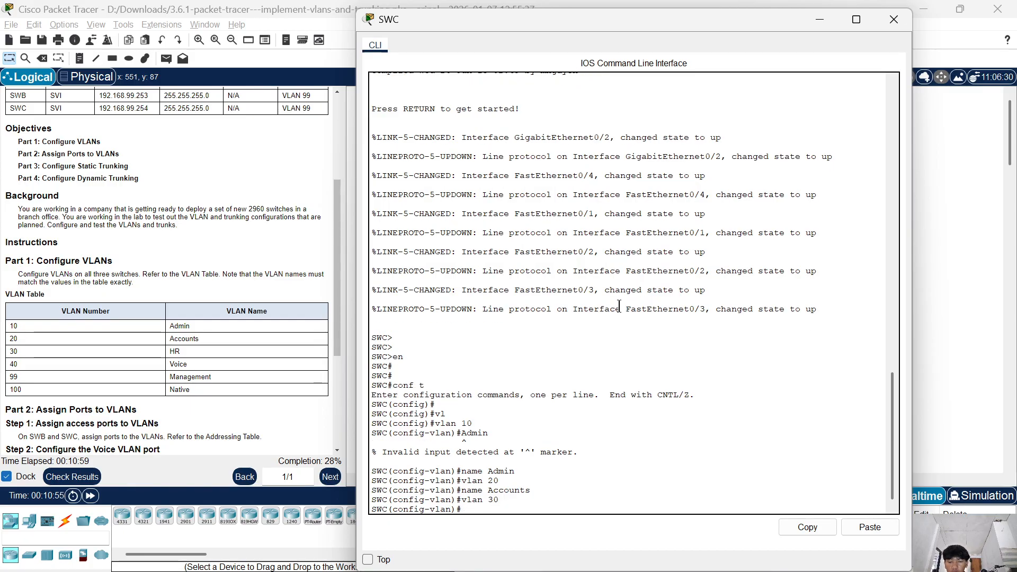
text(HR)
key(Return)
key(Up)
key(Left)
key(Left)
text(name)
key(Return)
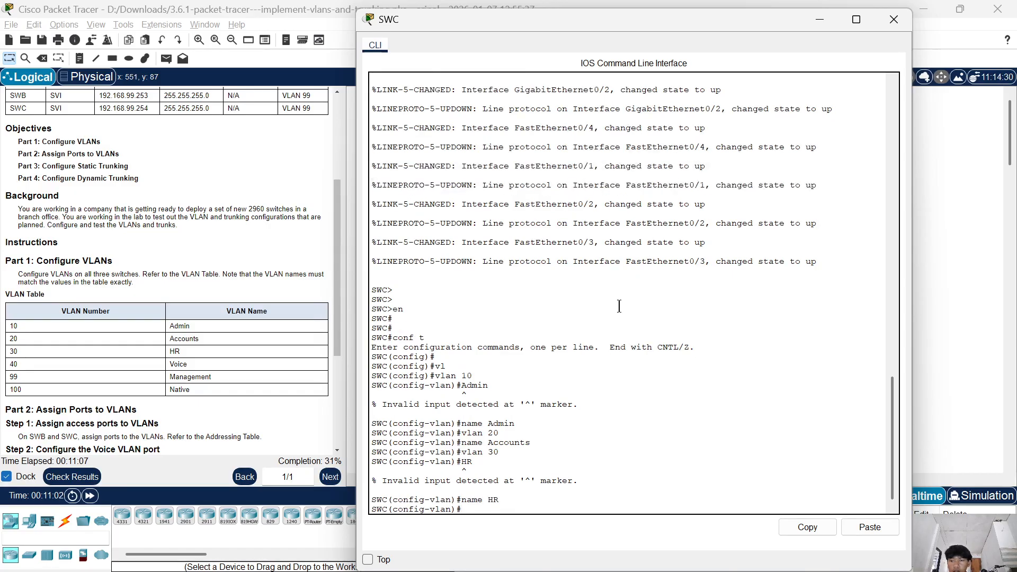
Create VLAN 40 on SWC and name it Voice.
text(vlan 40)
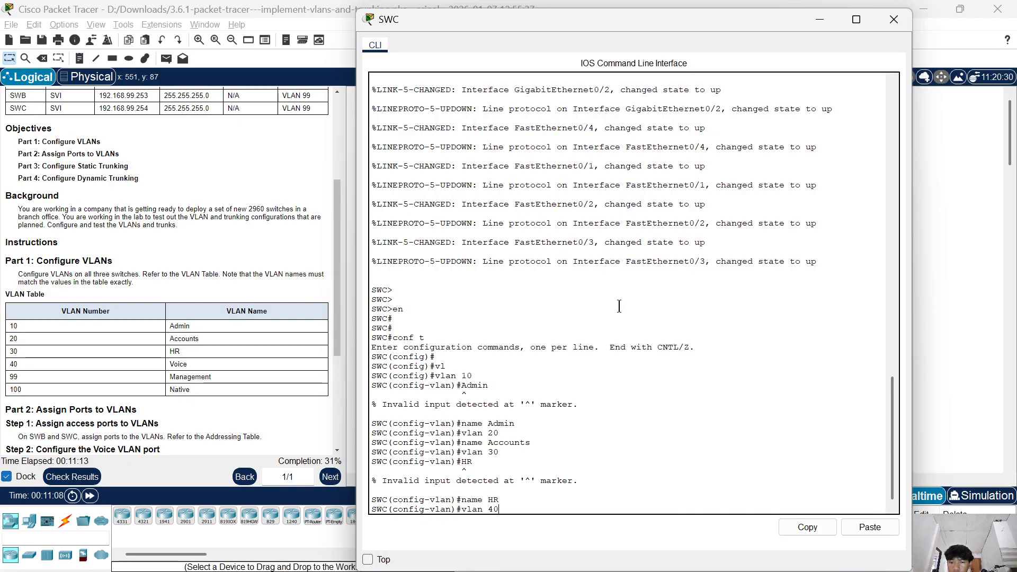
key(Return)
text(name )
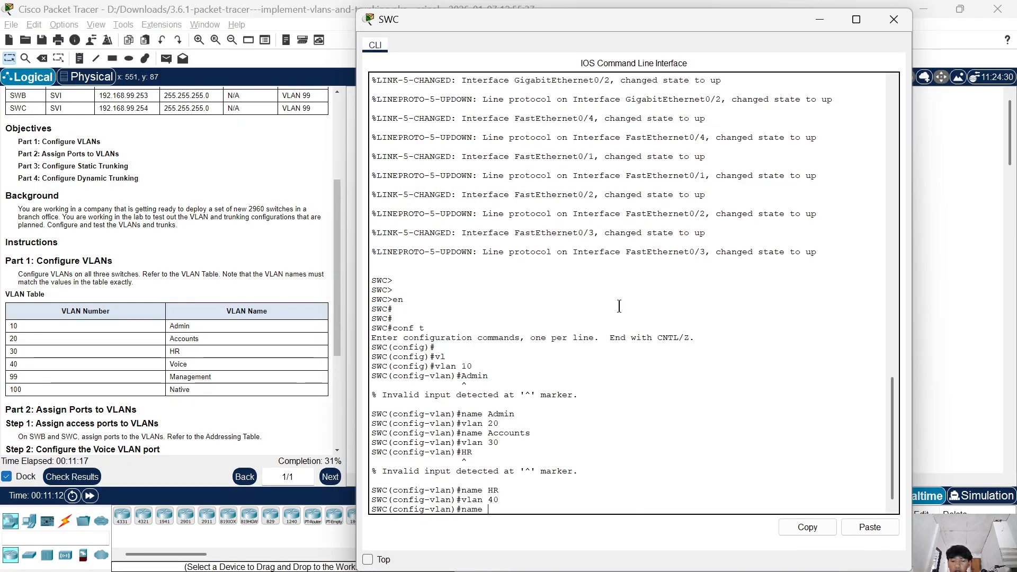
text(Voice)
key(Return)
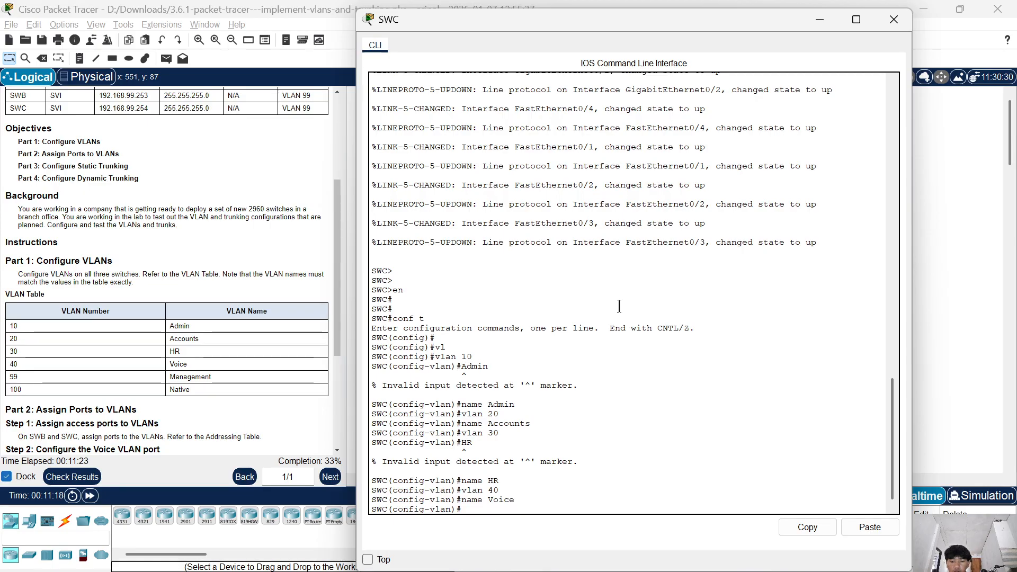
Create VLAN 99 on SWC and name it Management.
text(vlan 99)
key(Return)
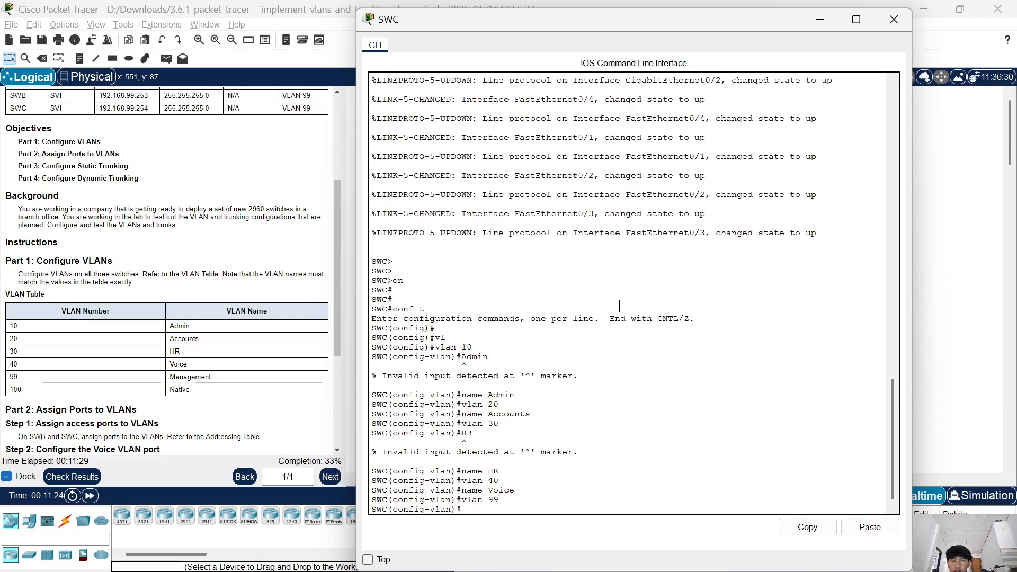
text(nama)
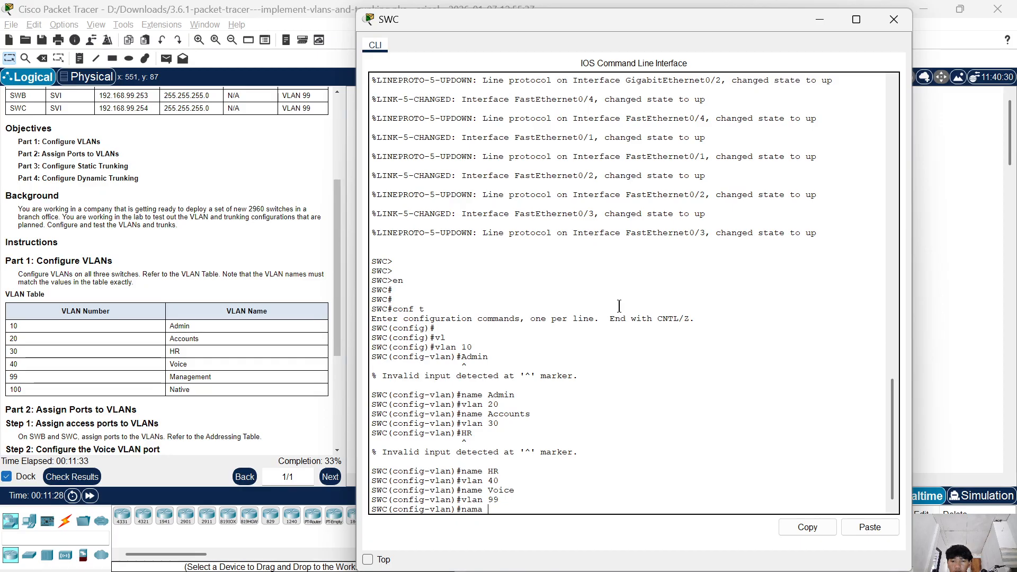
key(BackSpace)
key(BackSpace)
key(BackSpace)
key(BackSpace)
text(em)
text(e)
key(BackSpace)
key(BackSpace)
key(BackSpace)
text(am)
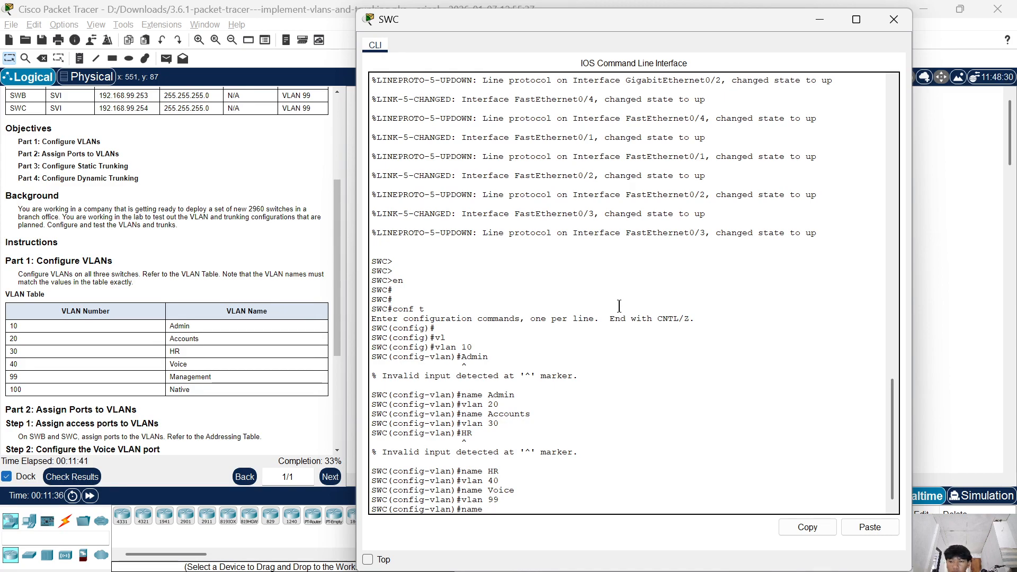
text(e Management)
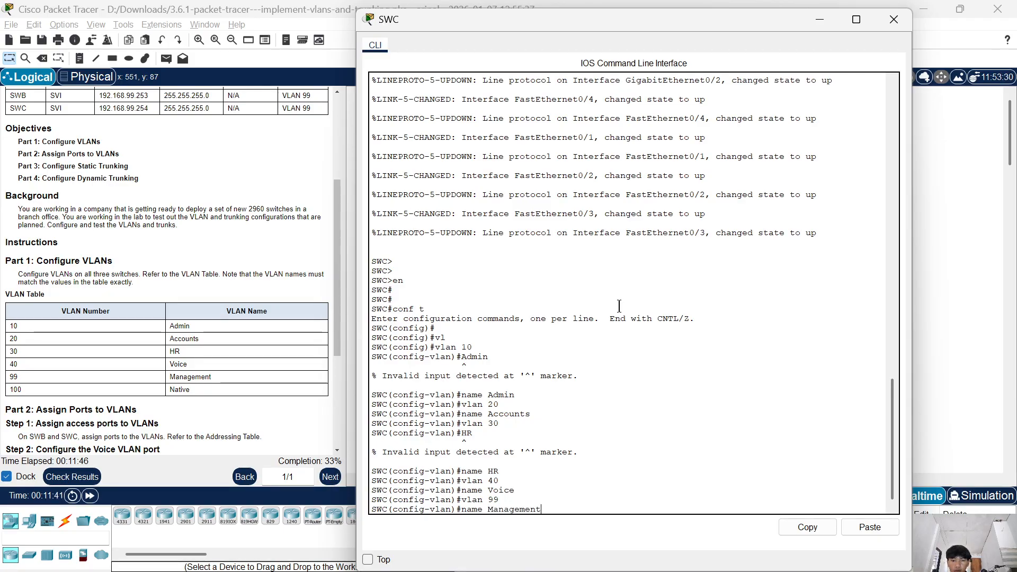
key(Return)
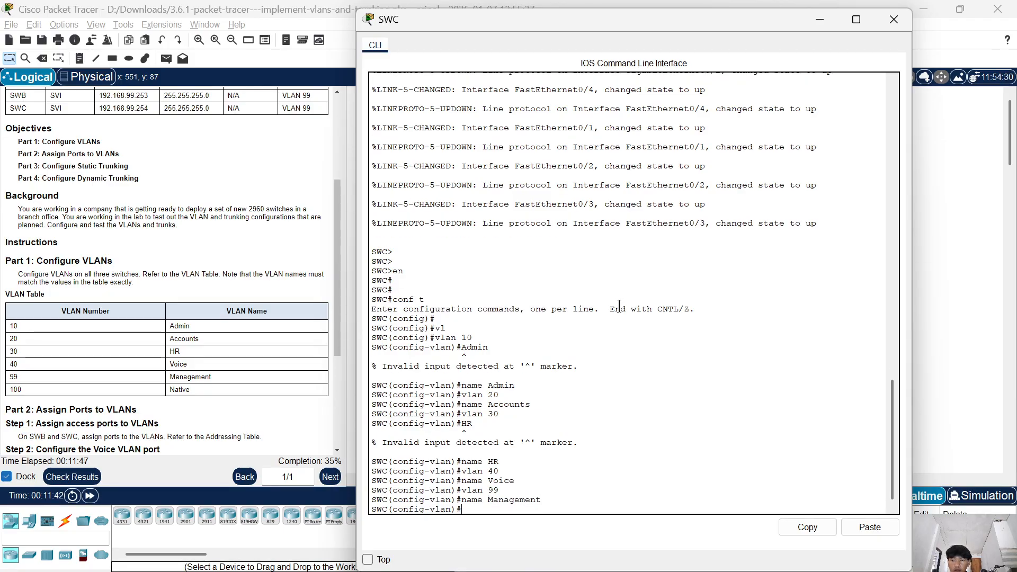
Create VLAN 100 on SWC and name it Native.
text(vlan)
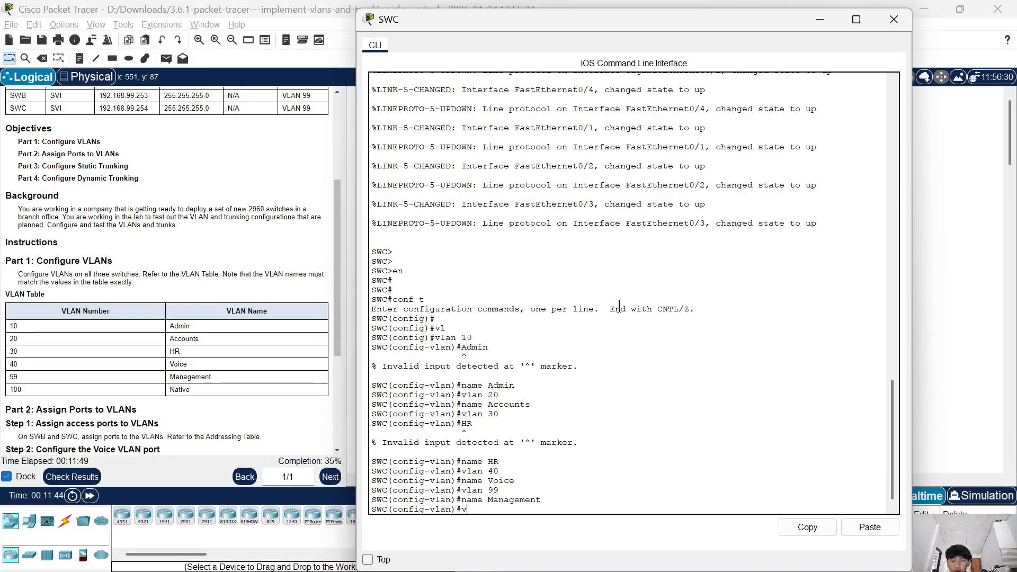
text( 100)
key(Return)
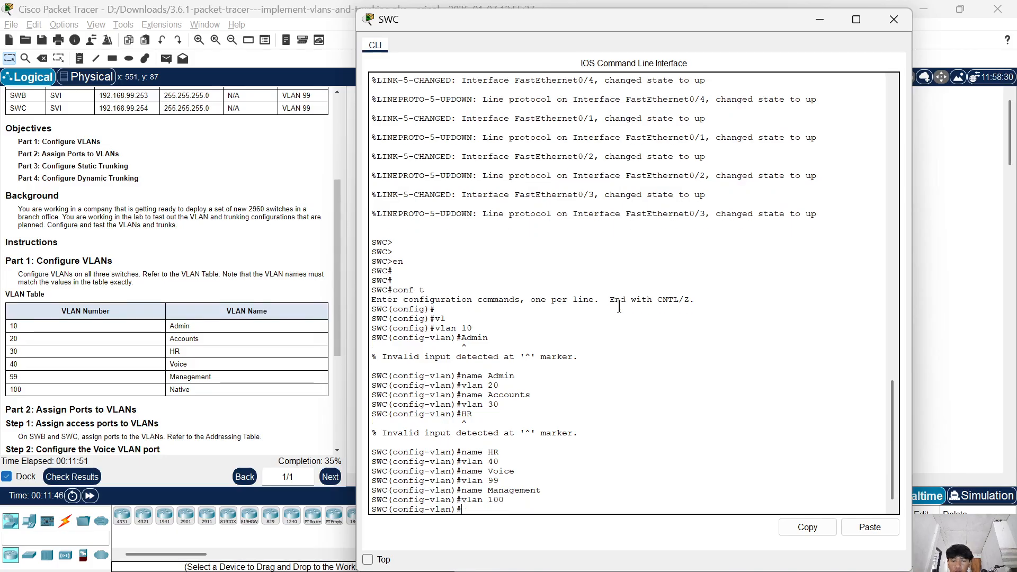
text(name)
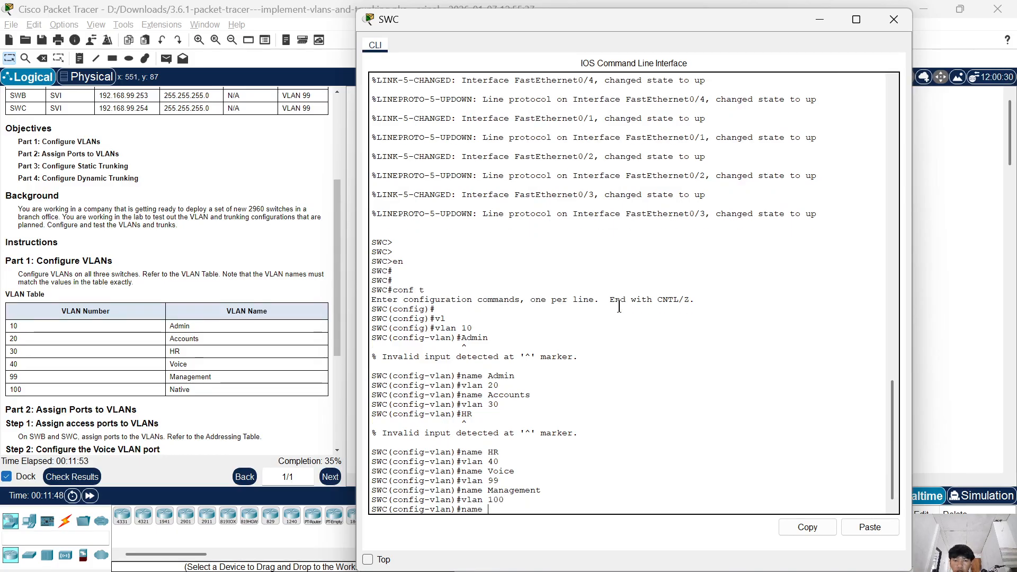
text( NA)
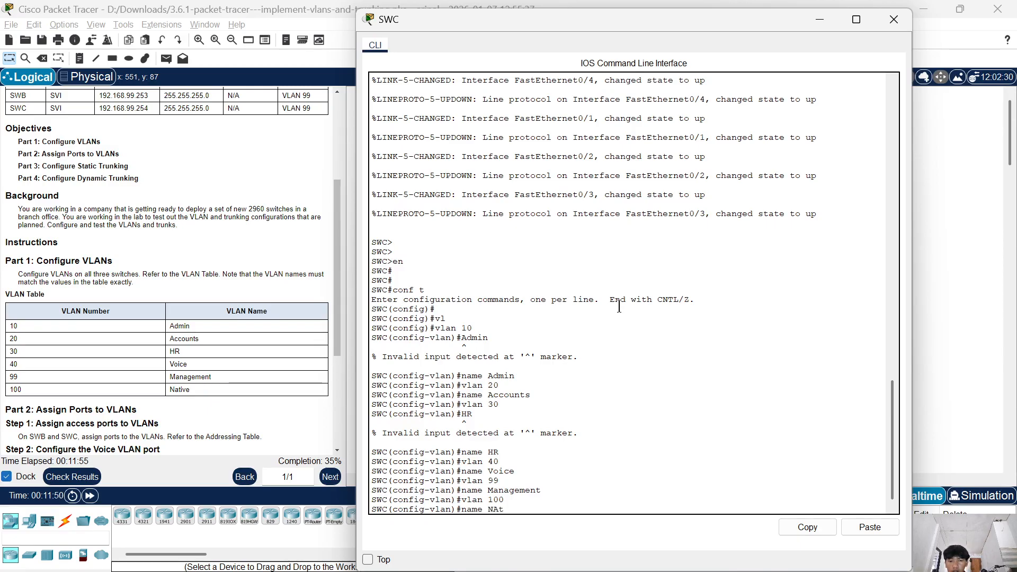
key(BackSpace)
text(ative)
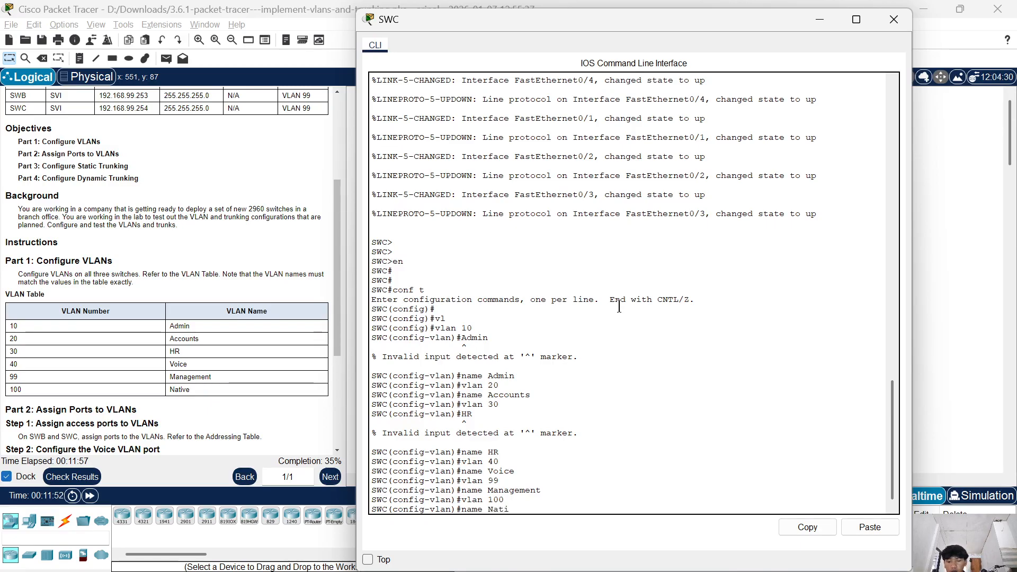
key(Return)
key(Return)
key(Return)
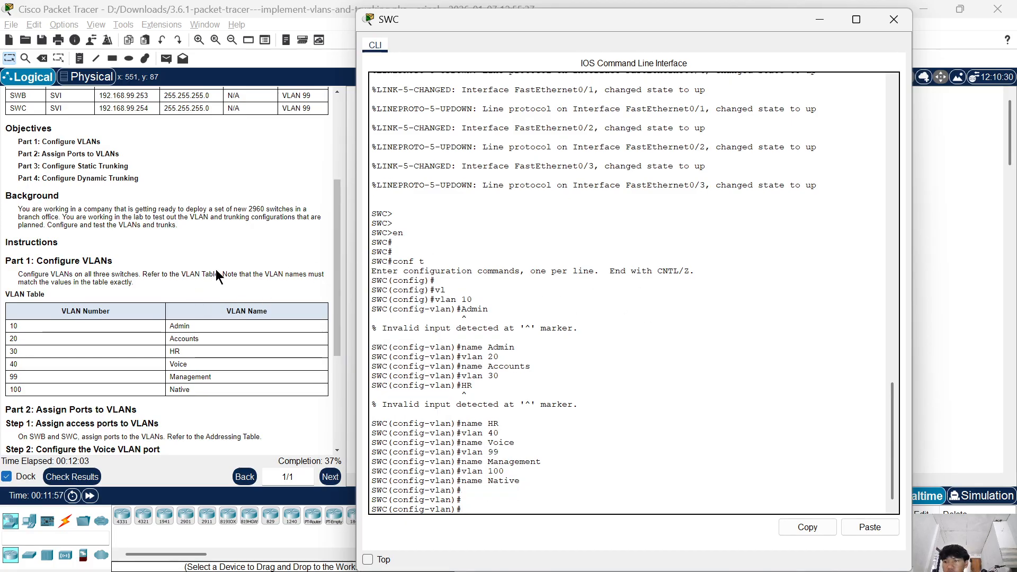
Check the port assignment instructions, switch from SWC to SWB's command line and leave VLAN configuration for global configuration mode.
scroll(101, 312, down, 3)
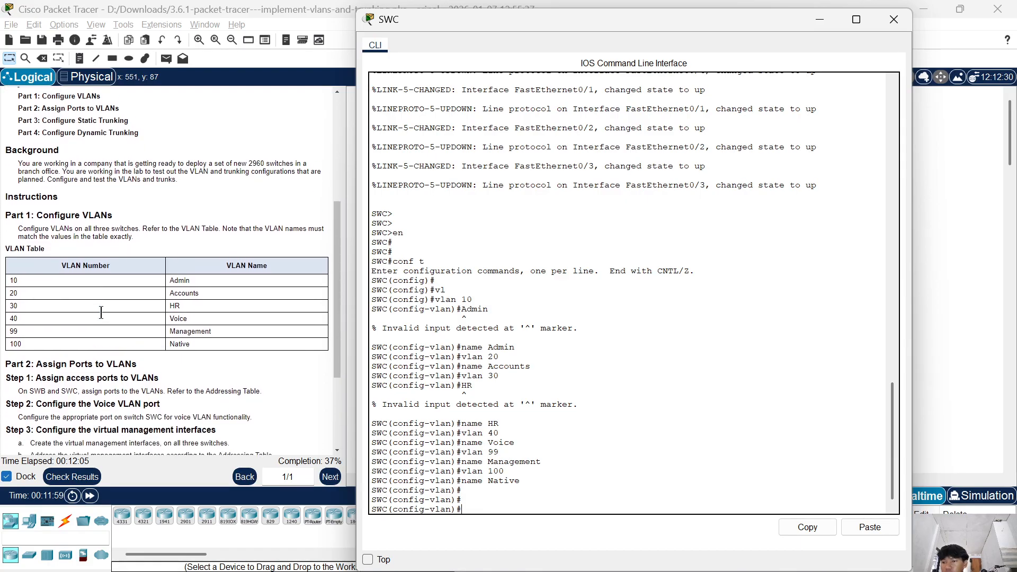
scroll(101, 312, down, 3)
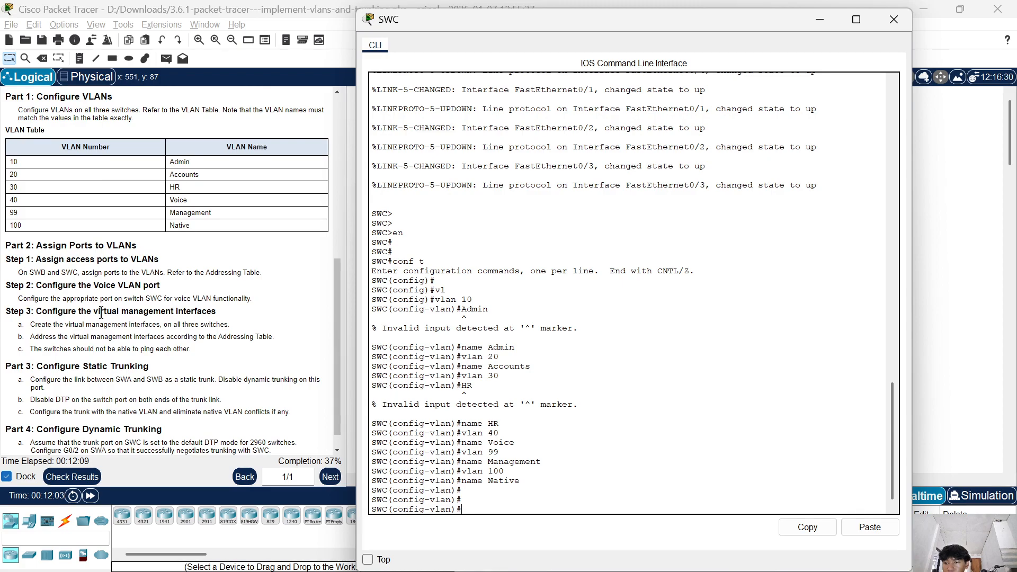
scroll(101, 312, up, 1)
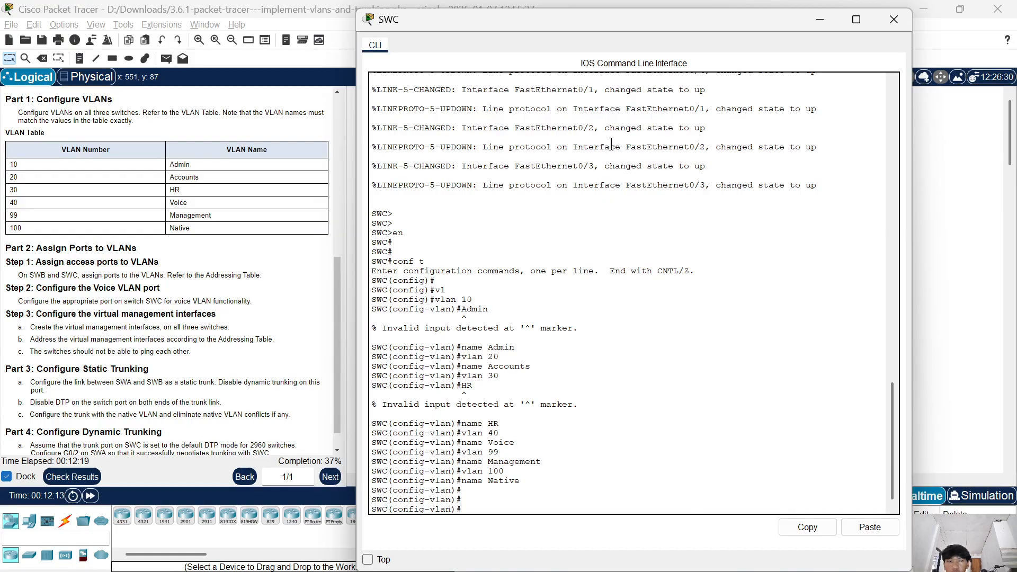
click(894, 20)
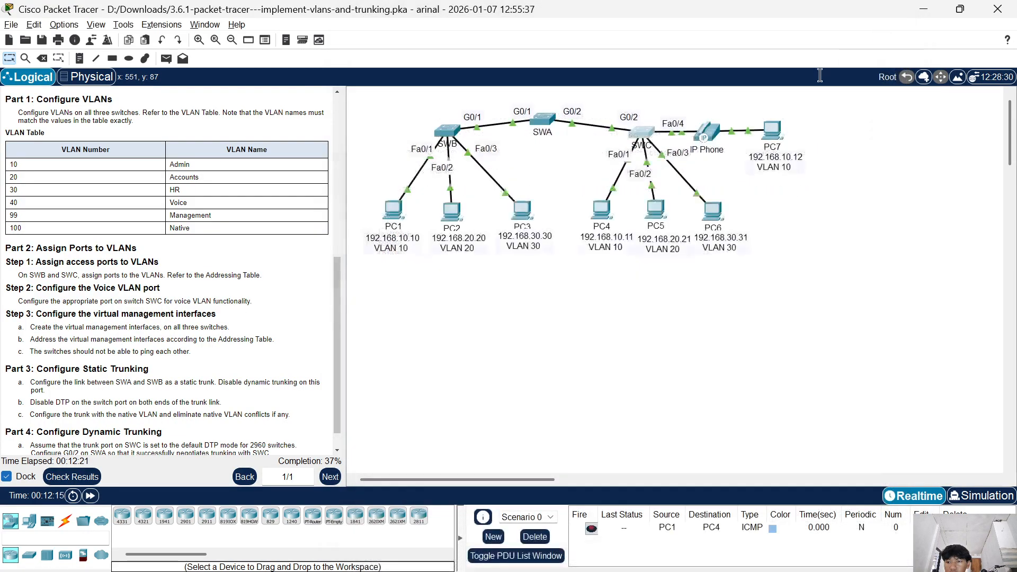
click(445, 130)
key(Return)
key(Return)
key(Return)
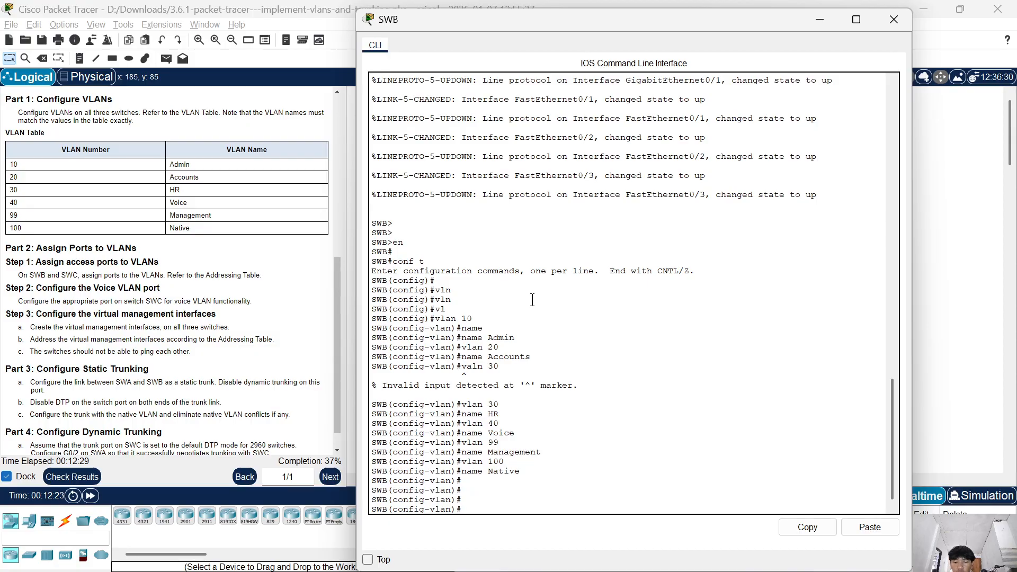
text(exit)
key(Return)
key(Return)
Enter interface f0/1 on SWB and set its switchport mode to access.
text(in)
key(Tab)
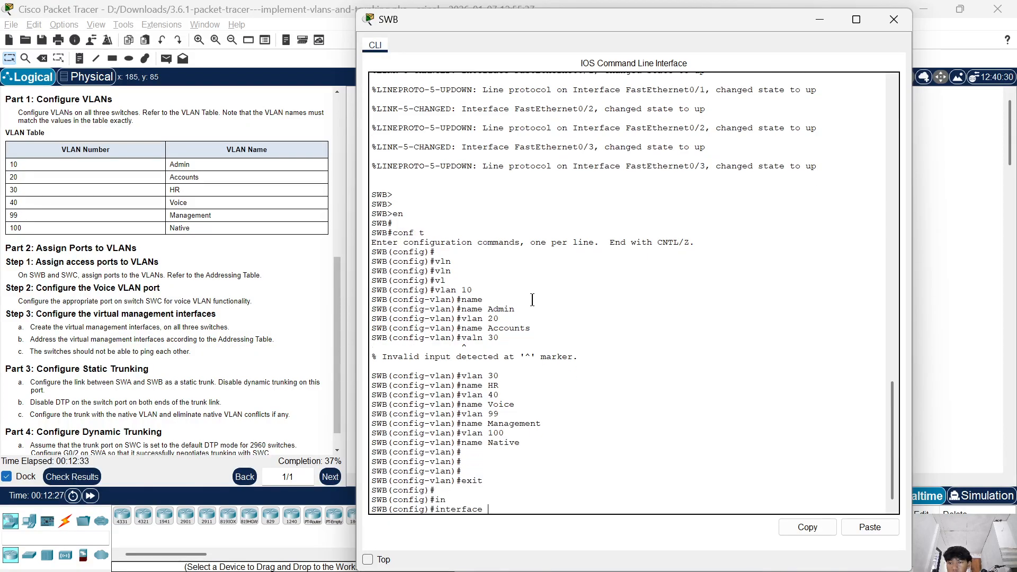
text(f0/1)
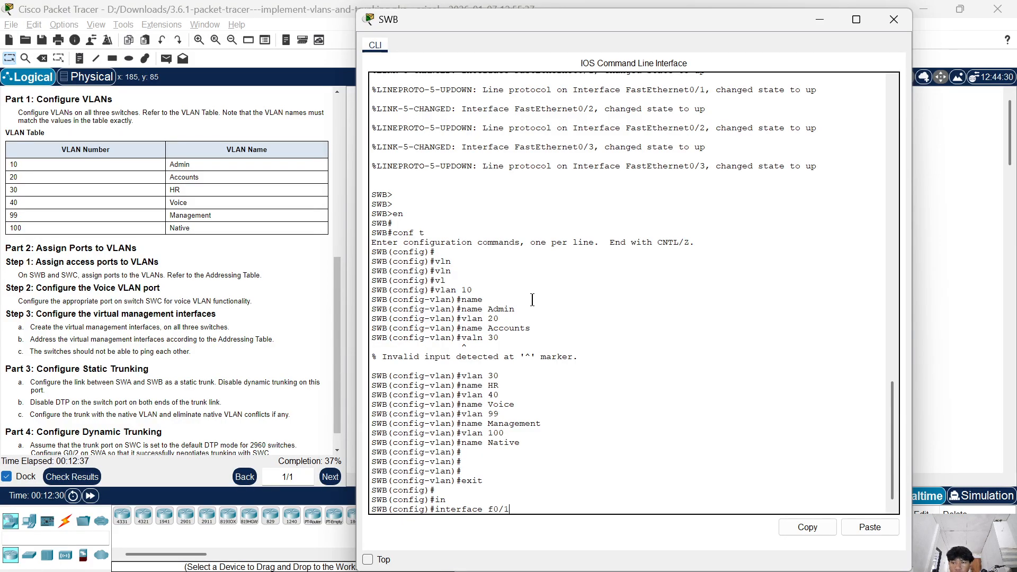
key(Return)
text(sw)
key(Tab)
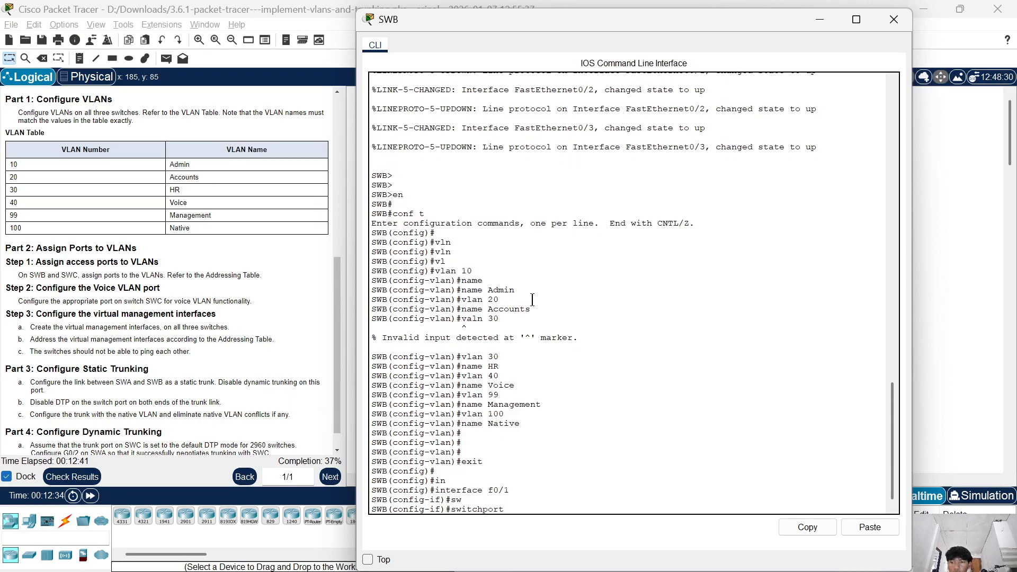
text(mo)
key(Tab)
text(ac)
key(Tab)
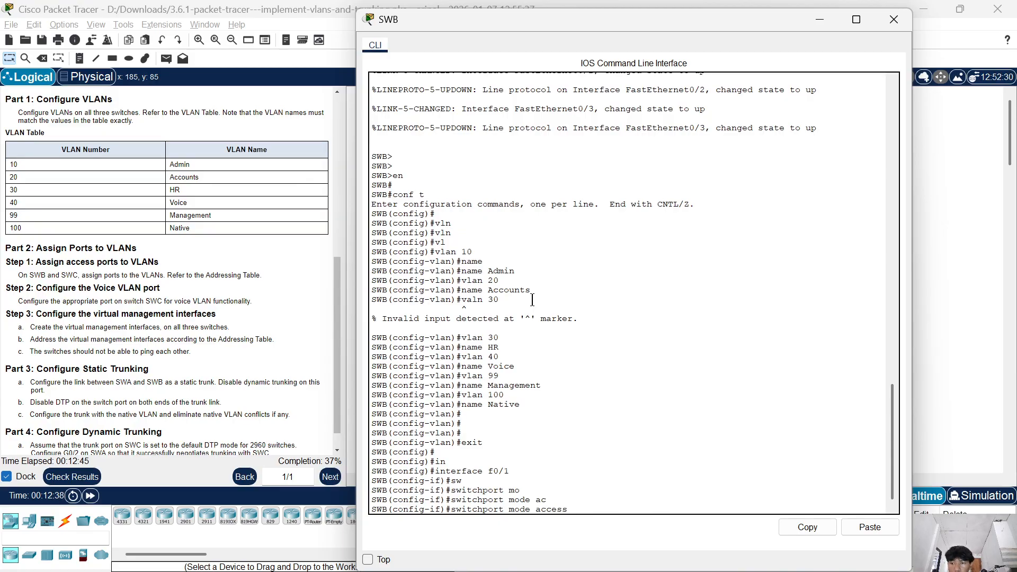
key(Return)
Assign SWB's f0/1 port to access VLAN 10 and exit the interface configuration.
text(sw)
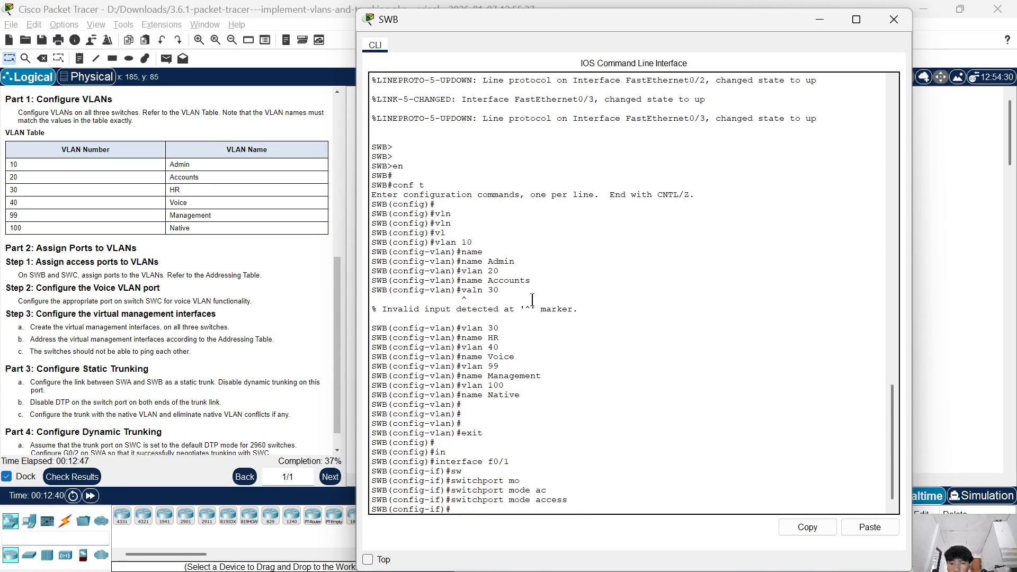
key(Tab)
text(ac)
key(Tab)
text(vl)
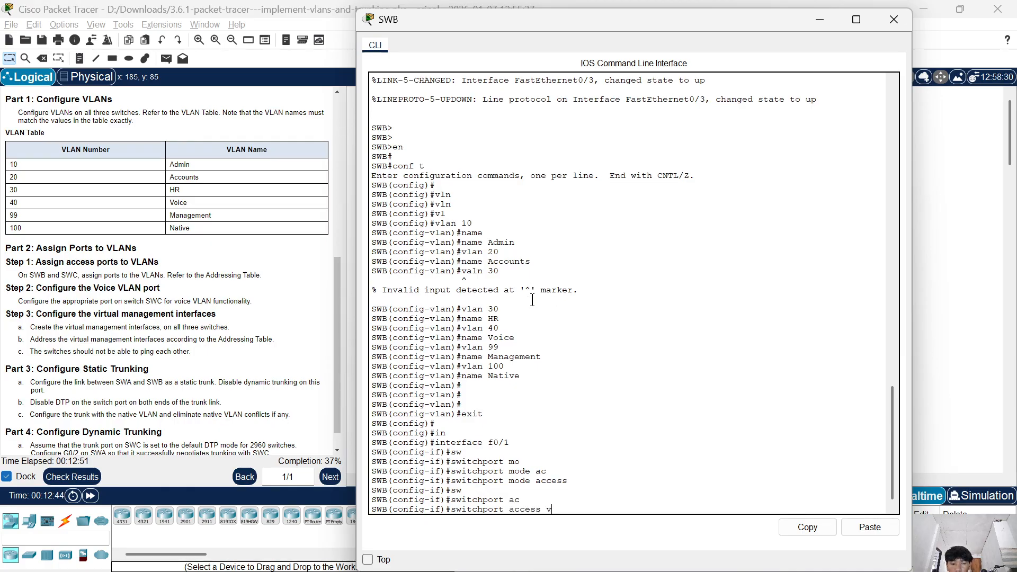
key(Tab)
text(1)
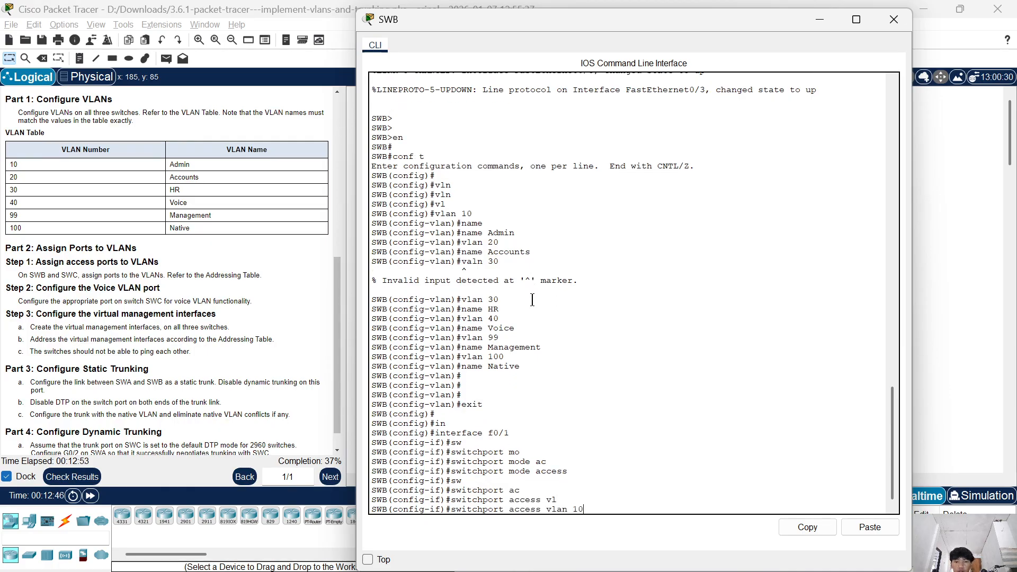
text(0)
key(Return)
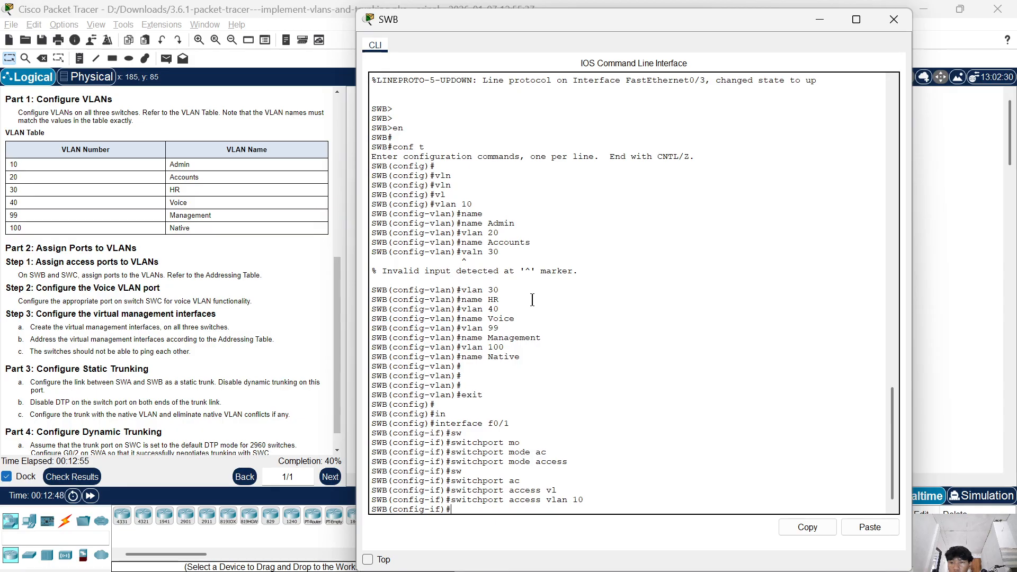
text(exit)
key(Return)
Enter interface f0/2 on SWB and set its switchport mode to access.
key(Up)
key(Up)
key(Up)
key(Up)
key(Up)
key(Down)
key(Right)
key(Right)
key(BackSpace)
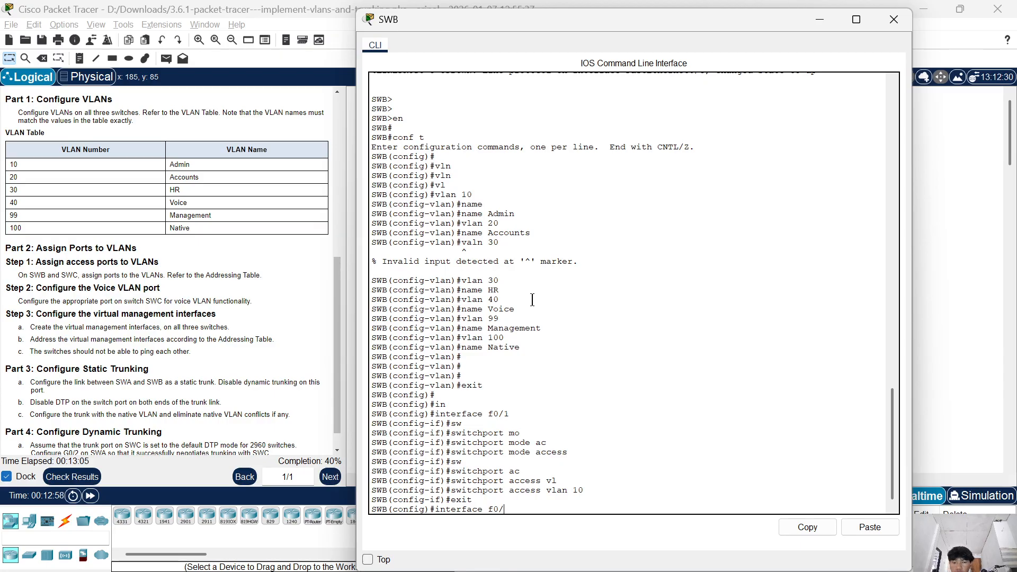
text(2)
key(Return)
key(Up)
key(Up)
key(Up)
key(Up)
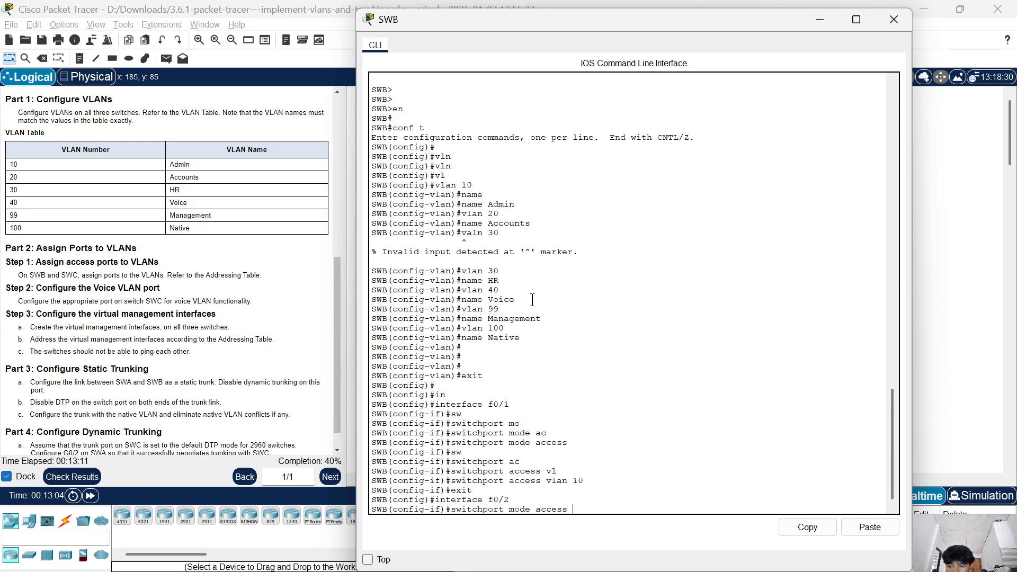
key(Return)
Assign SWB's f0/2 port to access VLAN 20.
key(Up)
key(Up)
key(Up)
key(Up)
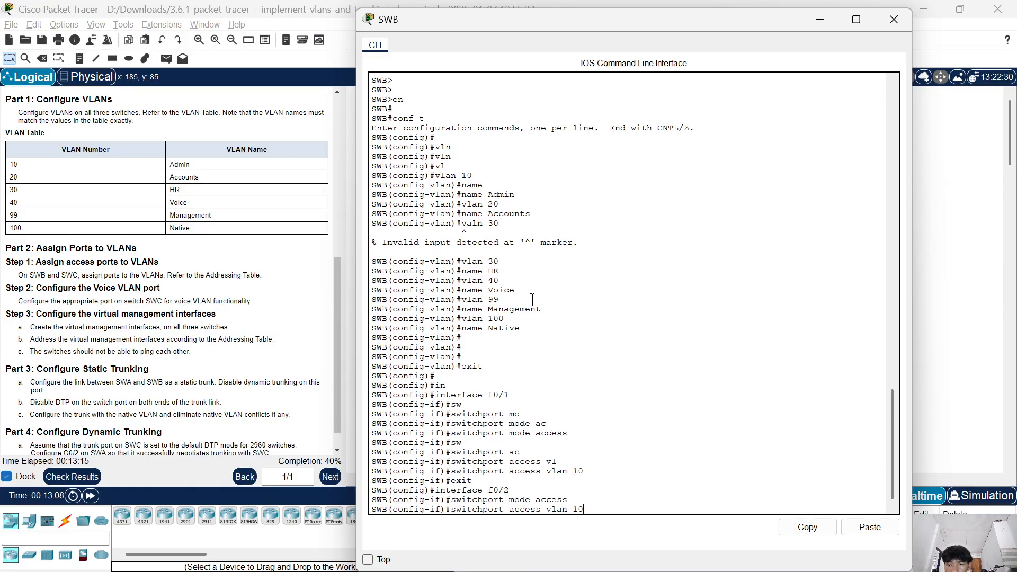
key(BackSpace)
text(20)
key(Return)
Enter interface f0/3 on SWB and set its switchport mode to access.
key(Up)
key(Up)
key(Up)
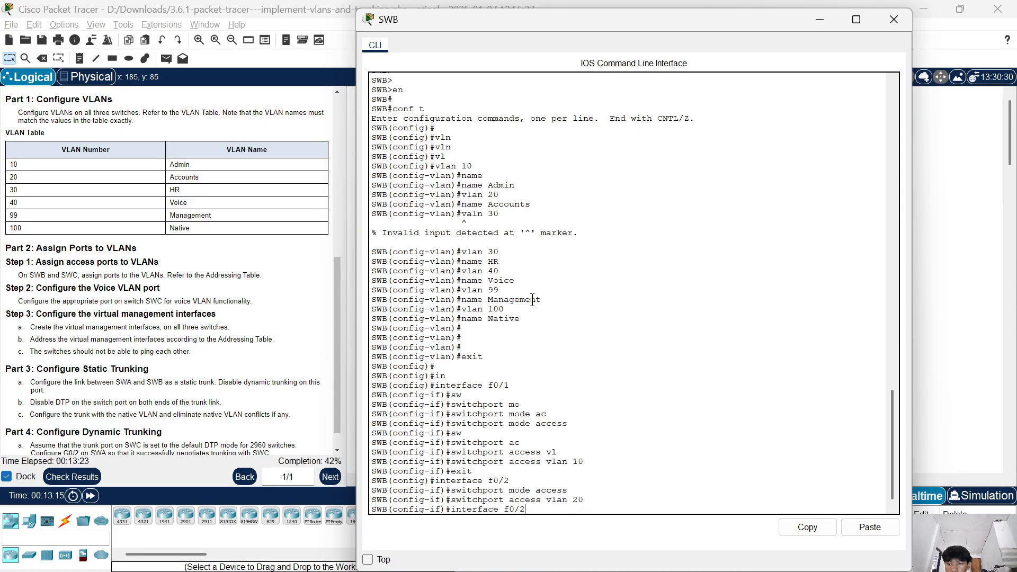
key(BackSpace)
text(3)
key(Return)
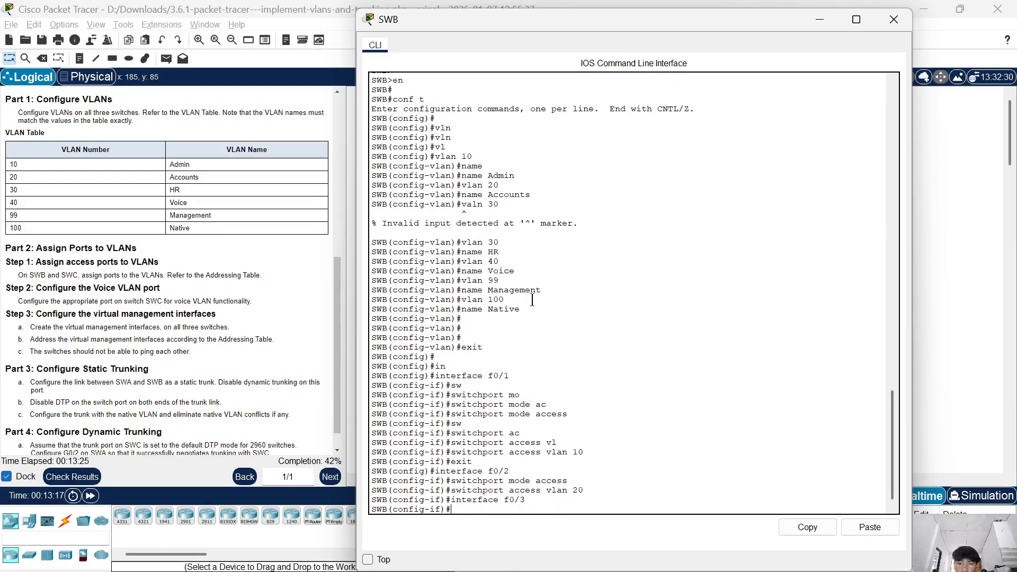
key(Up)
key(Up)
key(Up)
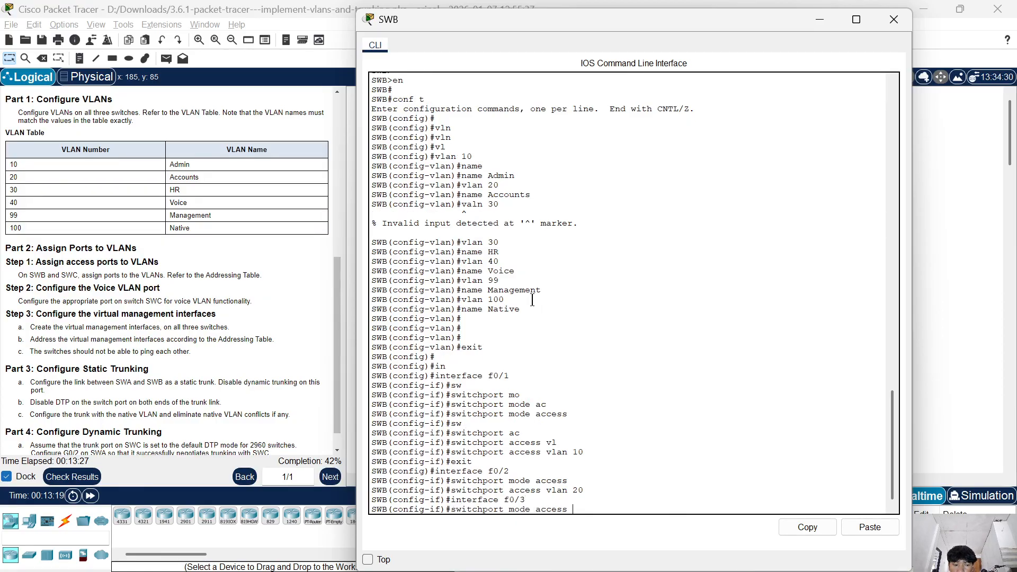
key(Return)
Assign SWB's f0/3 port to access VLAN 30.
key(Up)
key(Up)
key(Up)
key(BackSpace)
key(BackSpace)
text(30)
key(Return)
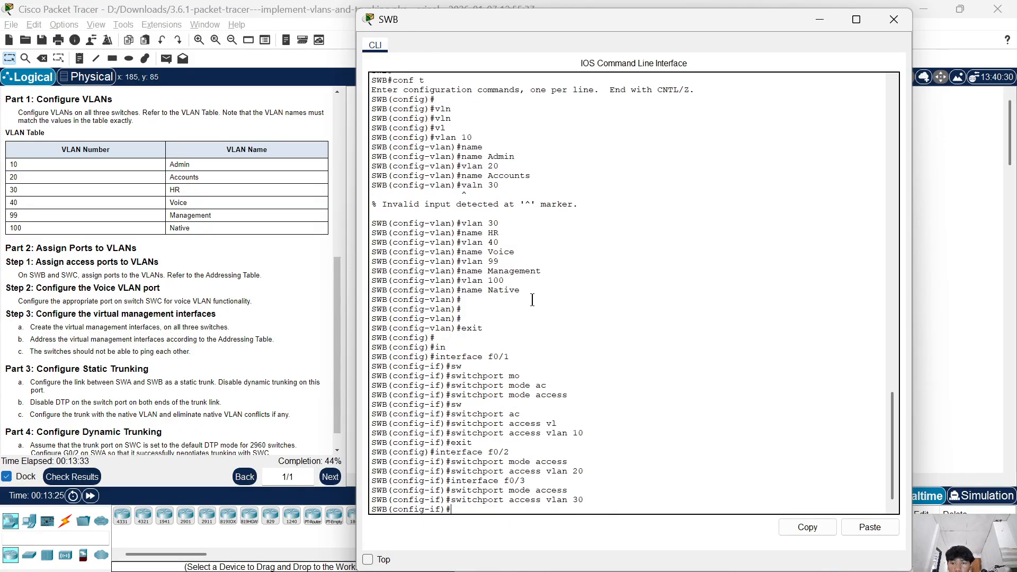
key(Return)
key(Return)
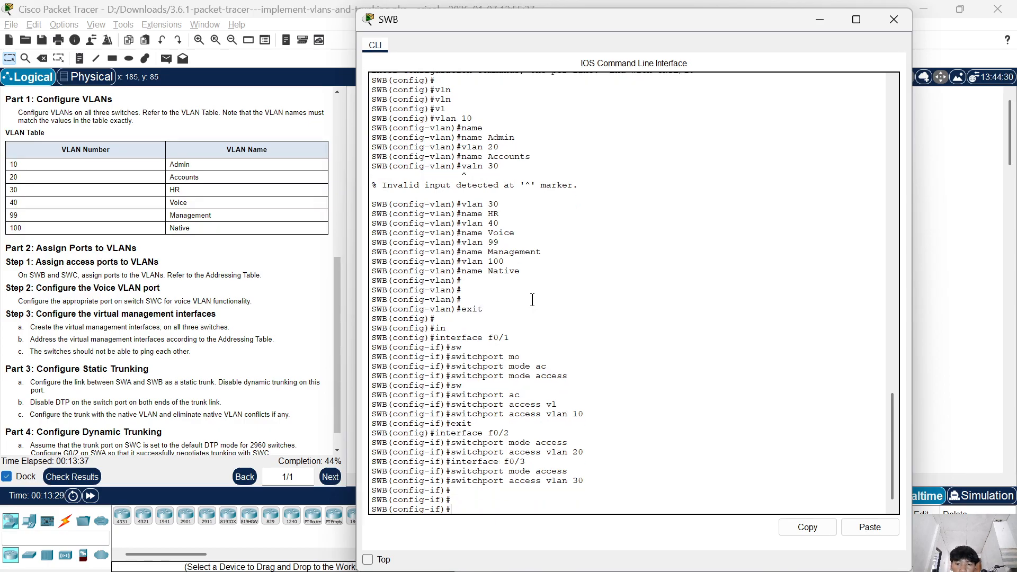
Close SWB's command line and open the one of switch SWC.
click(893, 19)
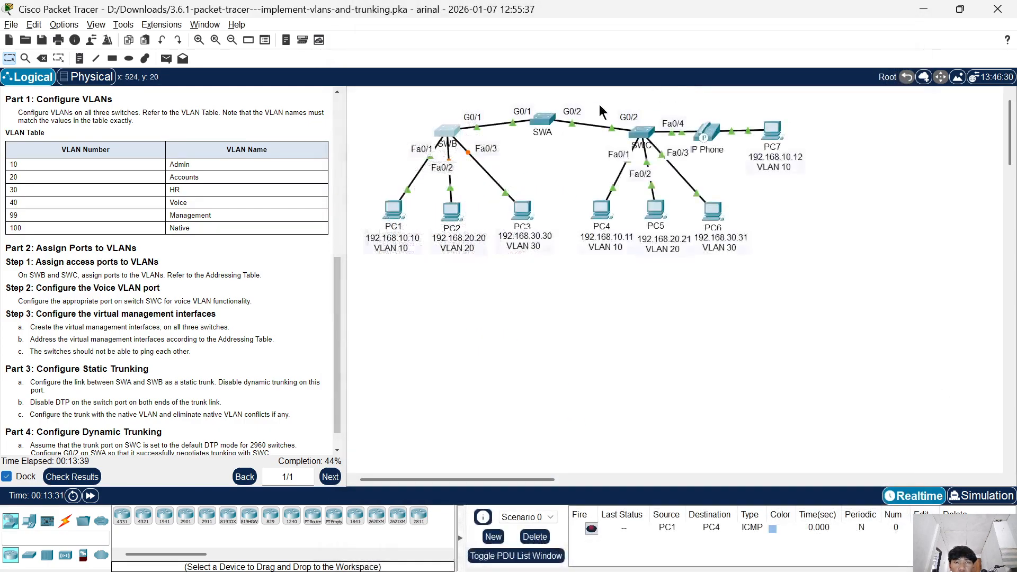
mouse_move(550, 126)
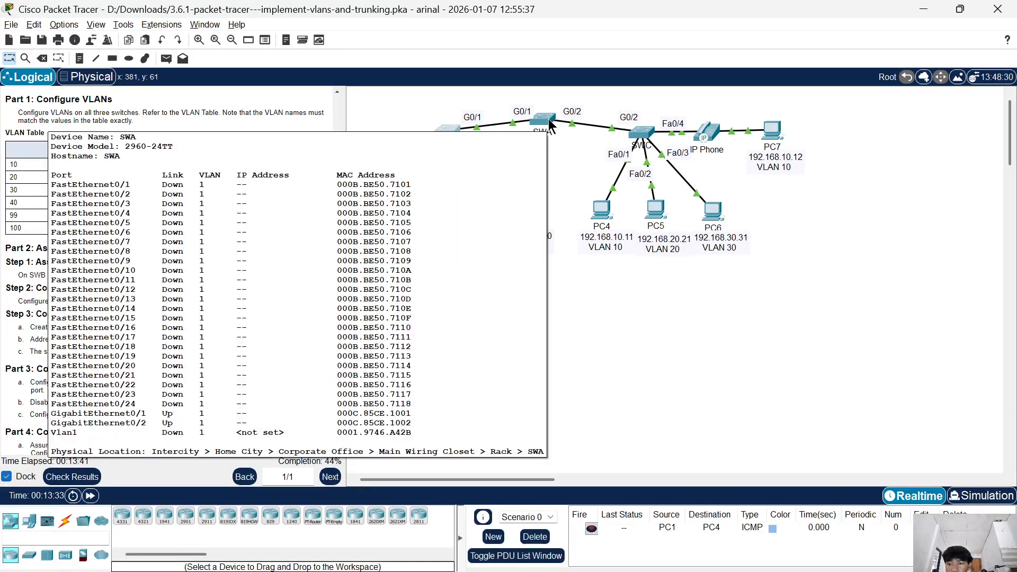
click(642, 133)
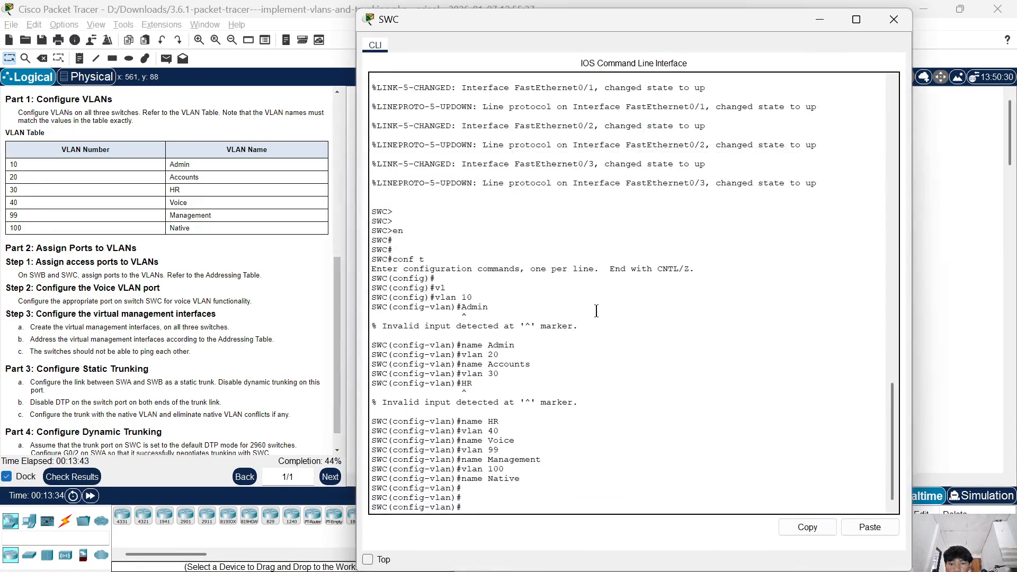
Leave VLAN configuration on SWC and enter interface f0/1.
key(Return)
key(Return)
key(Return)
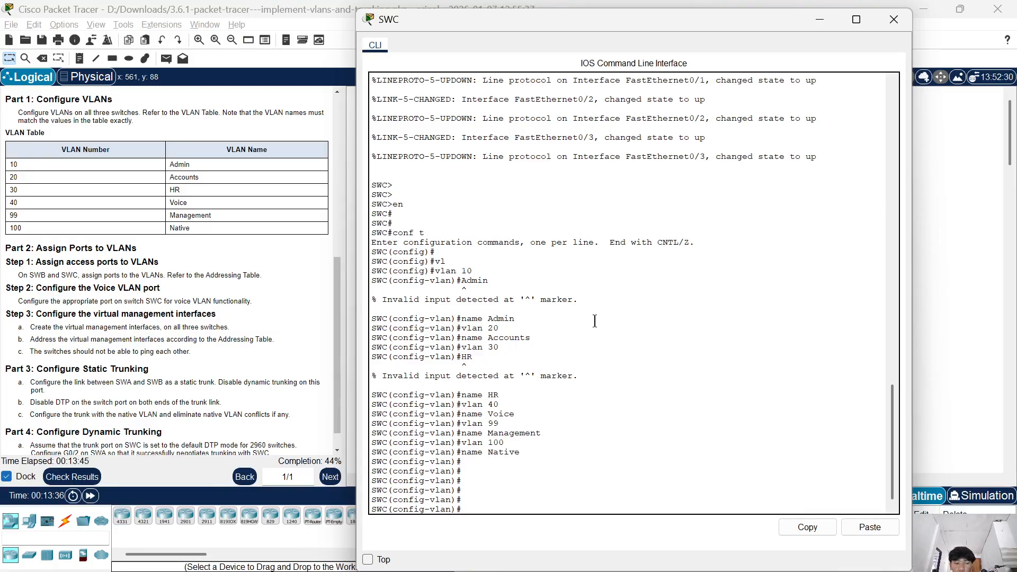
text(exit)
key(Return)
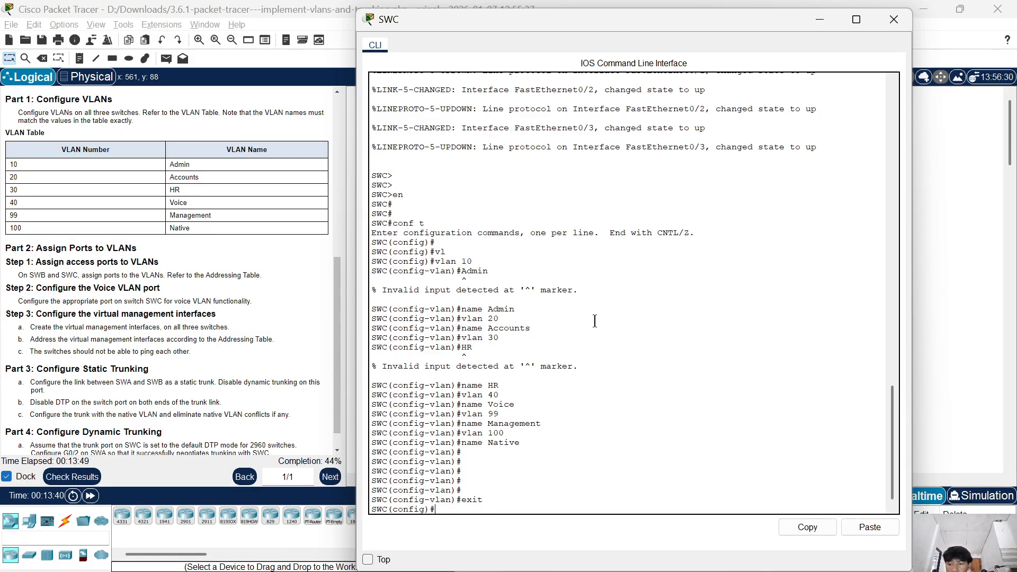
text(int)
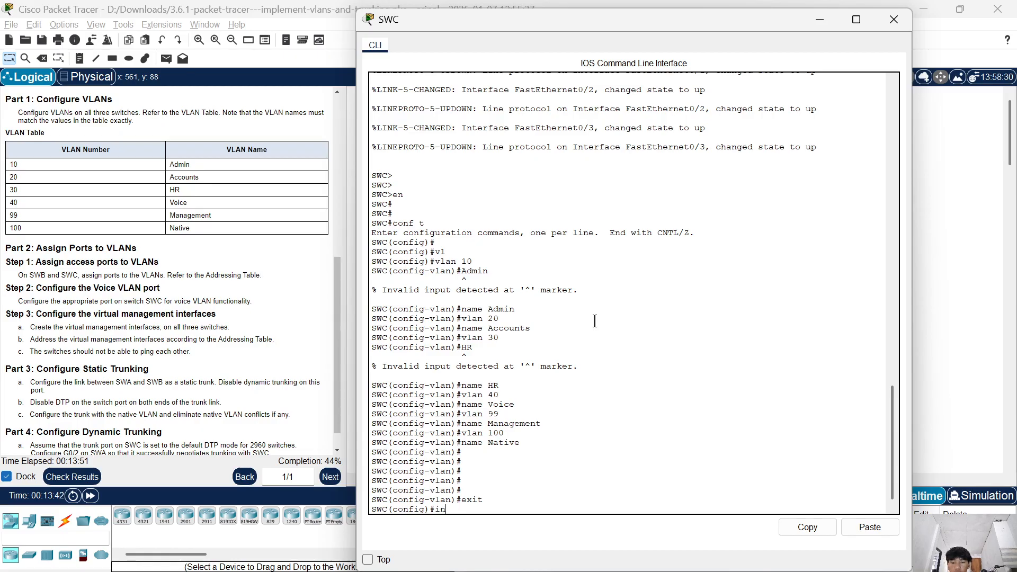
key(Tab)
text(f0/1)
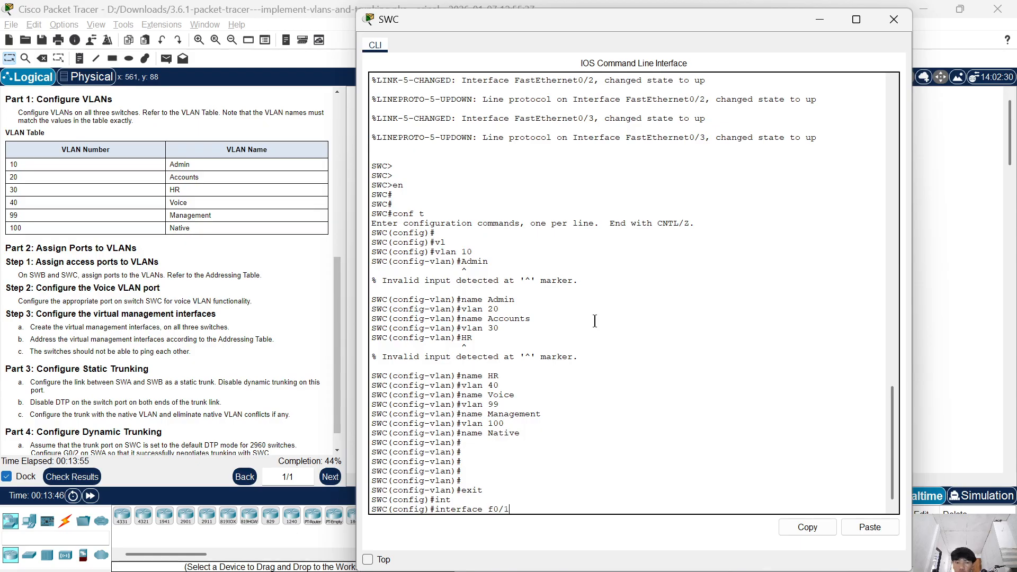
key(Return)
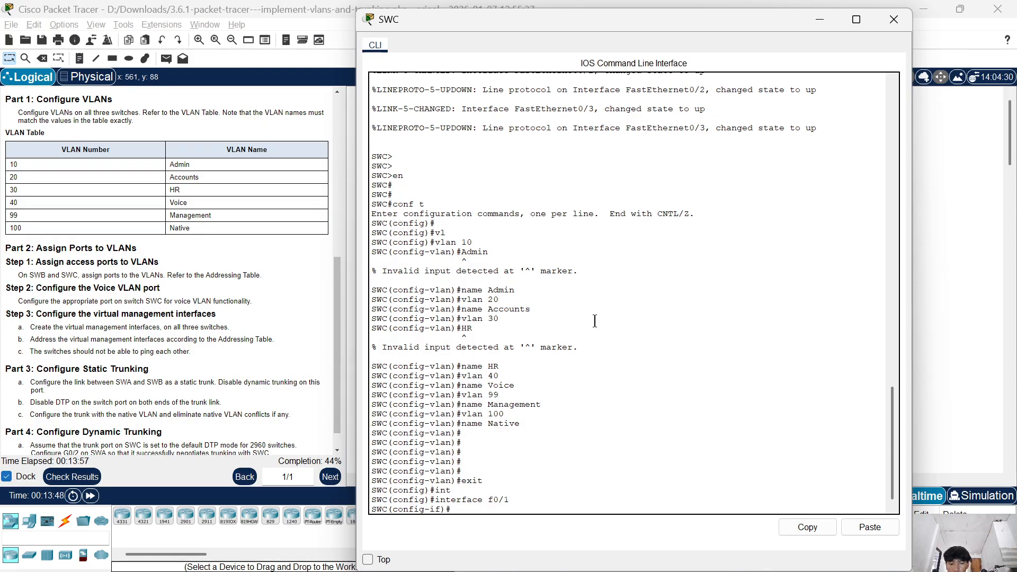
Set the switchport mode of SWC's f0/1 port to access.
text(sw)
key(Tab)
text(mo)
key(Tab)
text(a)
key(Tab)
text(c)
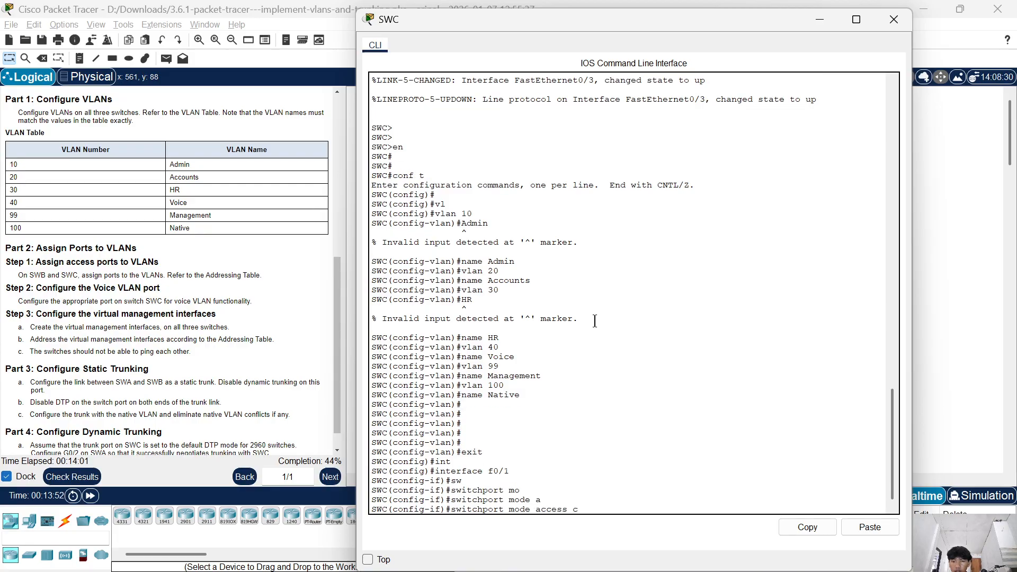
key(BackSpace)
key(Return)
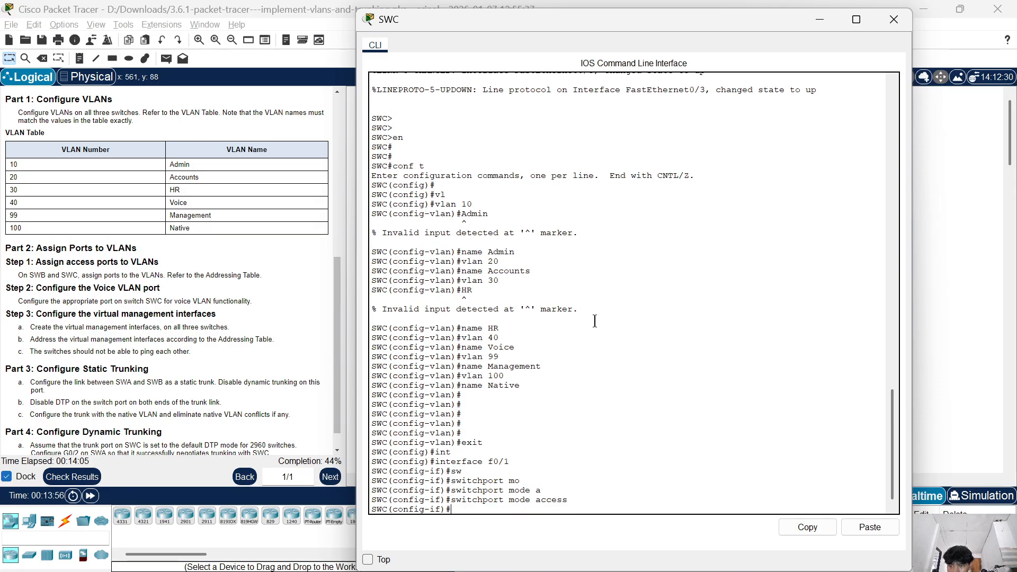
Assign SWC's f0/1 port to access VLAN 10.
text(sw)
key(Tab)
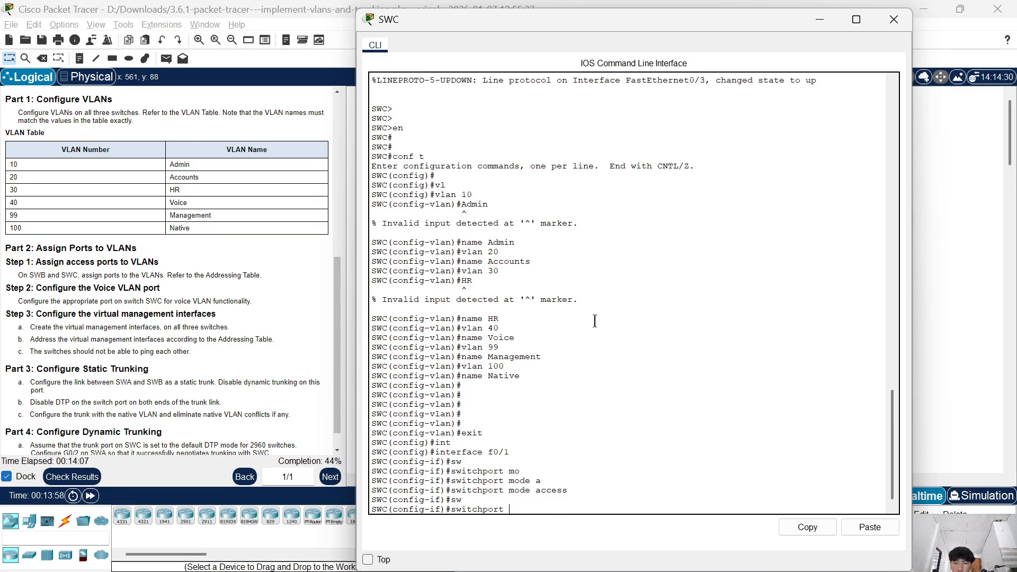
text(access)
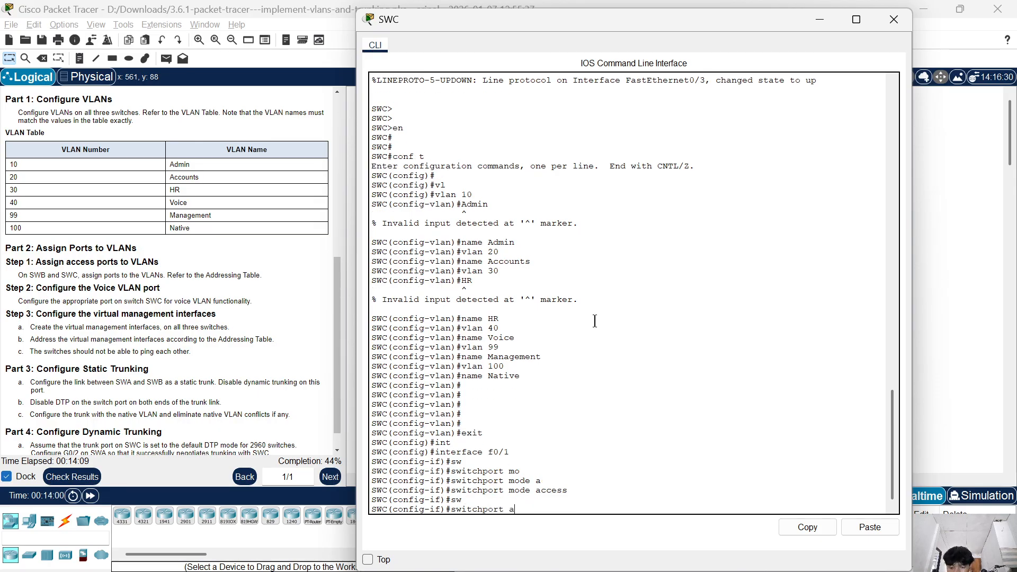
key(Tab)
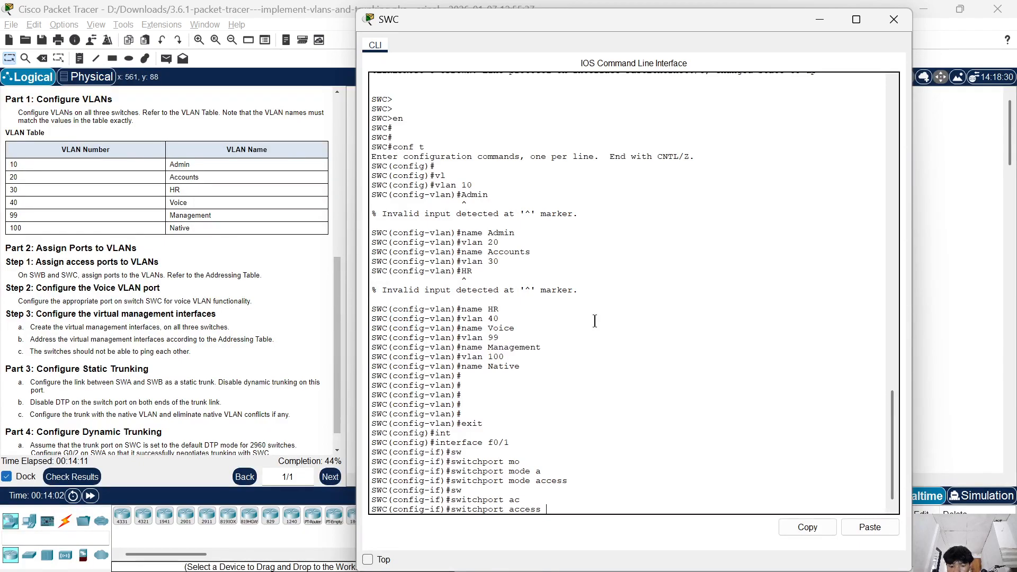
text(v)
key(Tab)
text(10)
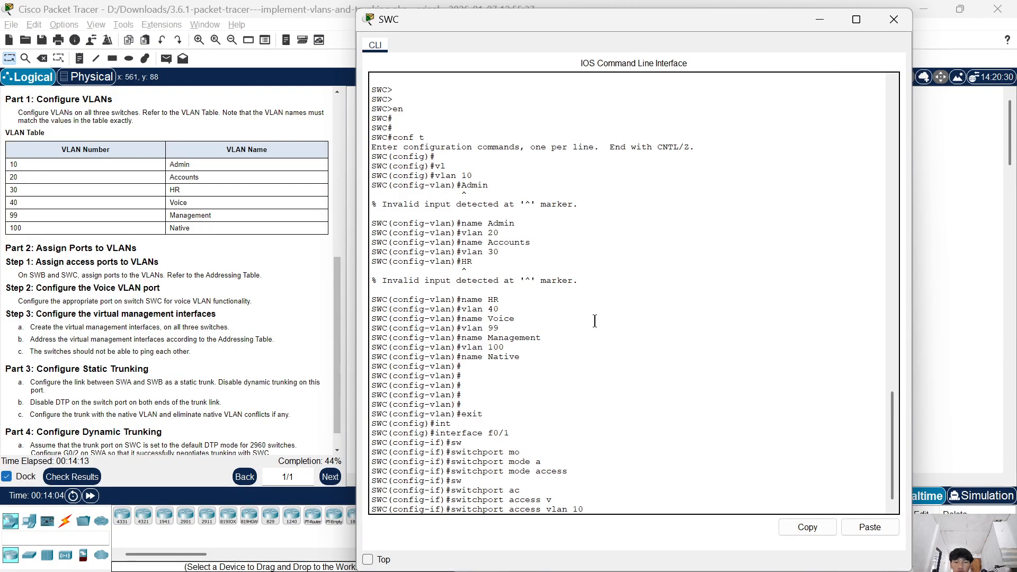
key(Return)
Enter interface f0/2 on SWC and set its switchport mode to access.
key(Up)
key(Up)
key(Up)
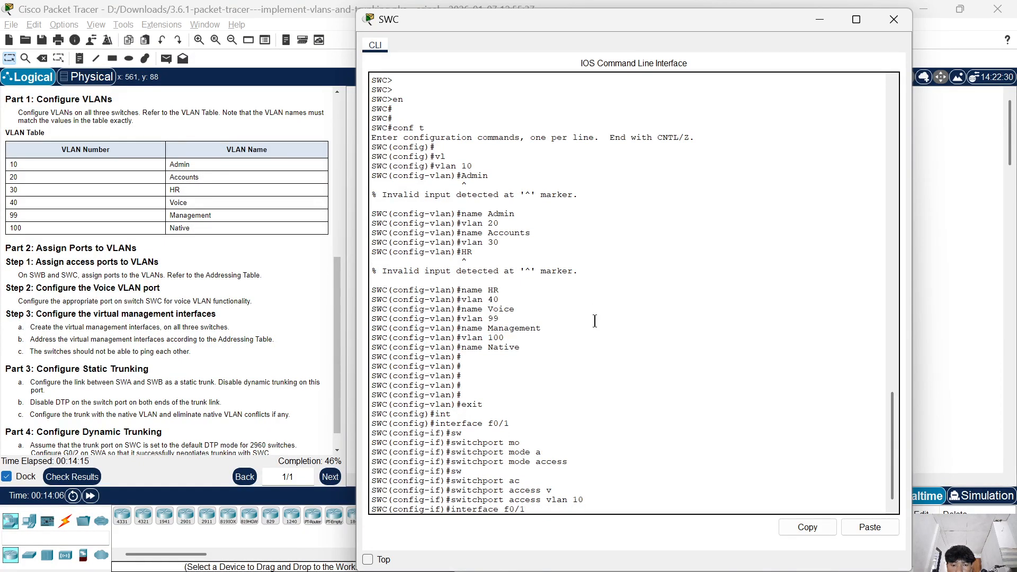
key(BackSpace)
text(2)
key(Return)
text(switchport mode access)
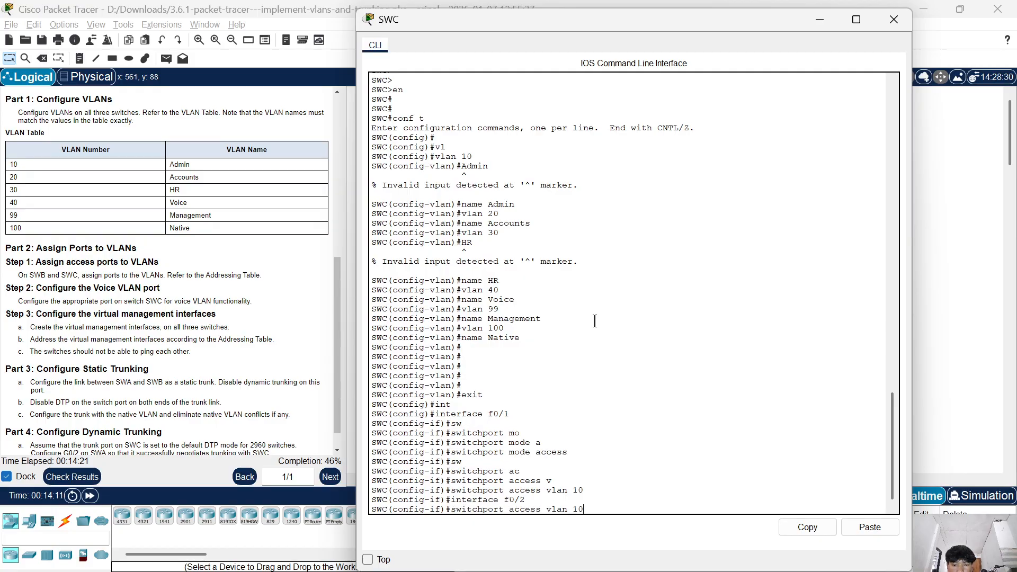
key(Return)
Assign SWC's f0/2 port to access VLAN 20.
key(Up)
key(Up)
key(Up)
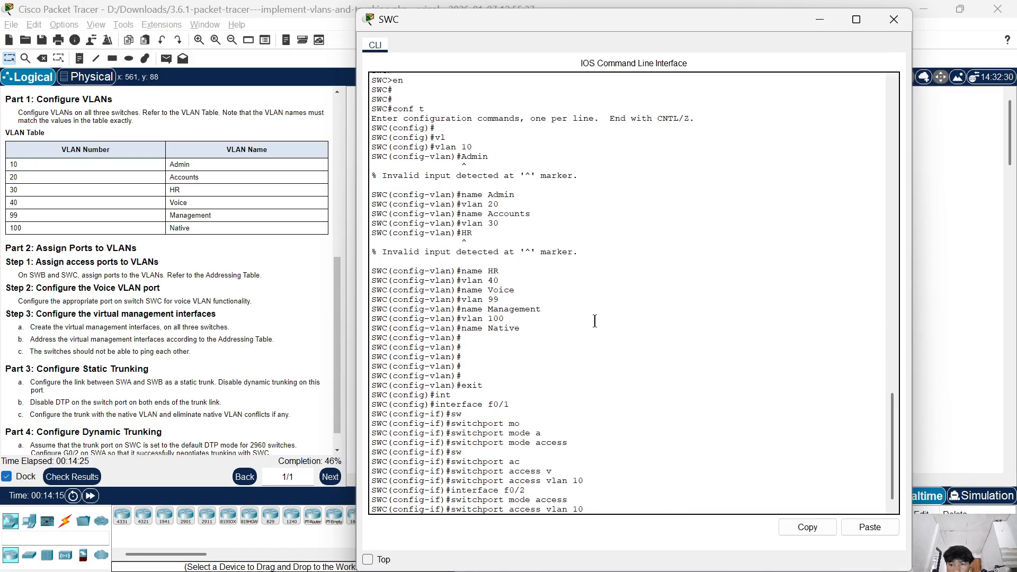
key(BackSpace)
key(BackSpace)
text(20)
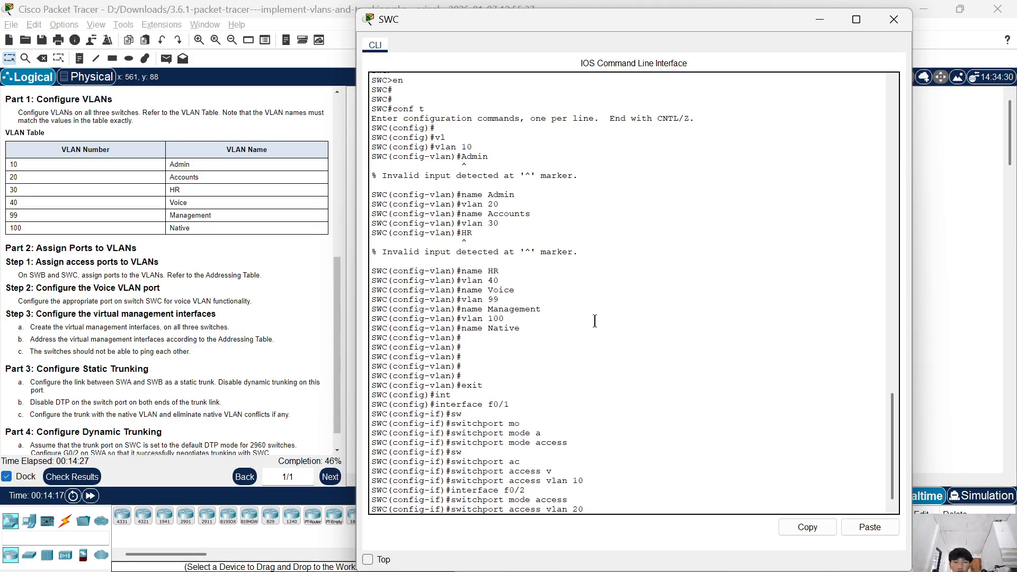
key(Return)
Enter interface f0/3 on SWC and set its switchport mode to access.
key(Up)
key(Up)
key(Up)
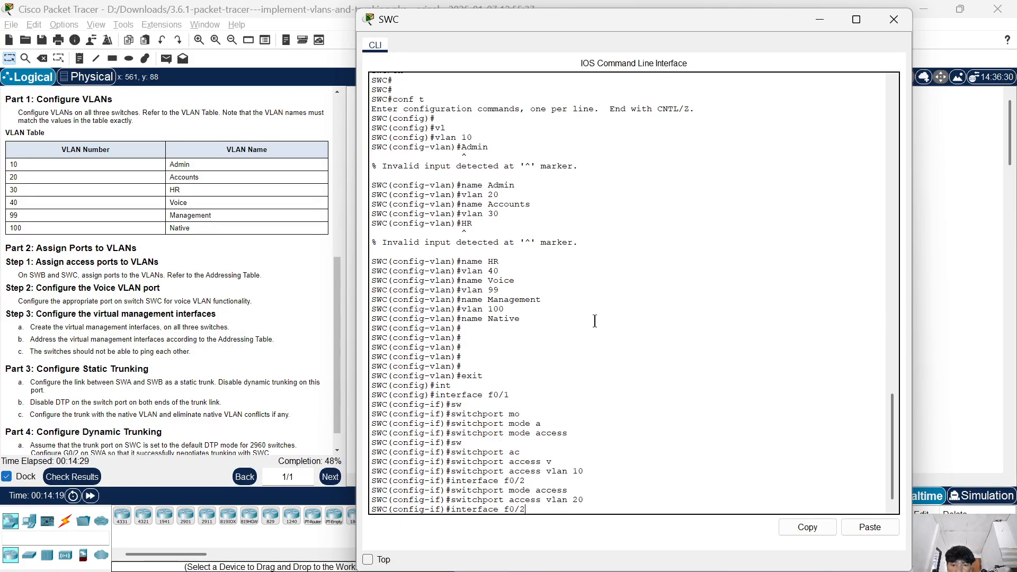
key(BackSpace)
text(3)
key(Return)
key(Up)
key(Up)
Assign SWC's f0/3 port to access VLAN 30.
key(Up)
key(Return)
key(Up)
key(Up)
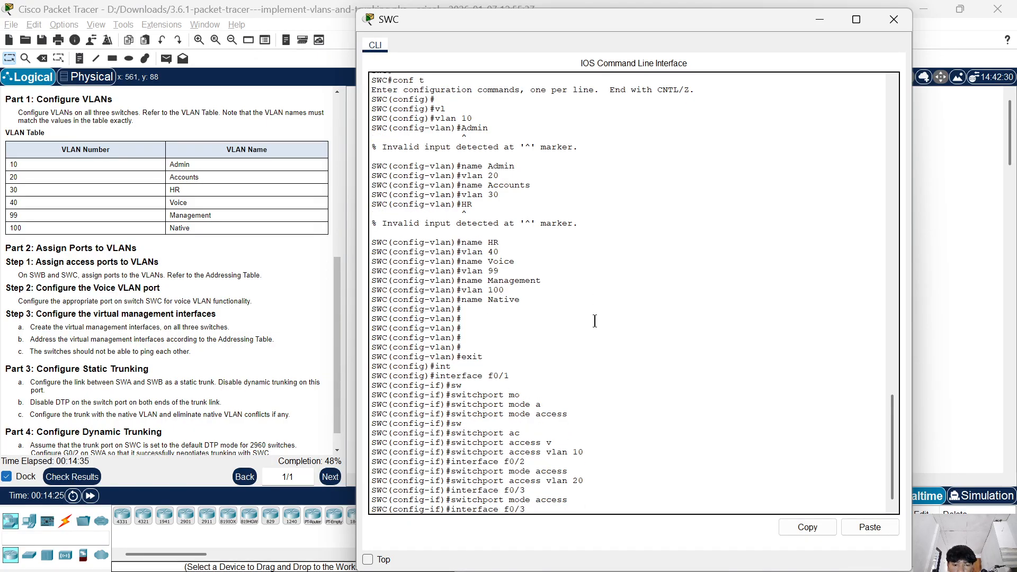
key(Up)
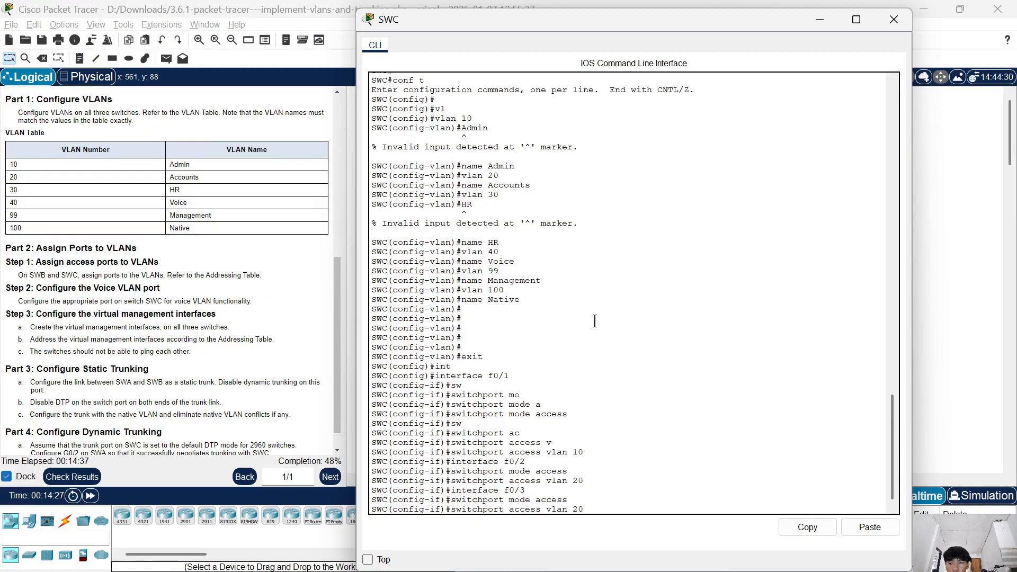
key(BackSpace)
text(30)
key(Return)
Enter interface f0/4 on SWC and set its switchport mode to access.
text(switchport mode access)
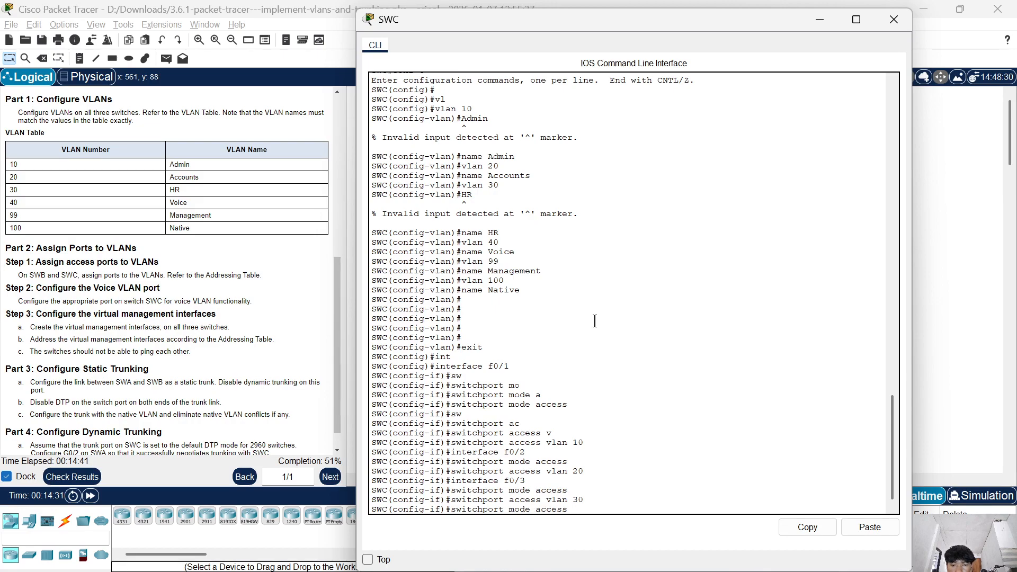
key(Up)
key(Up)
key(Up)
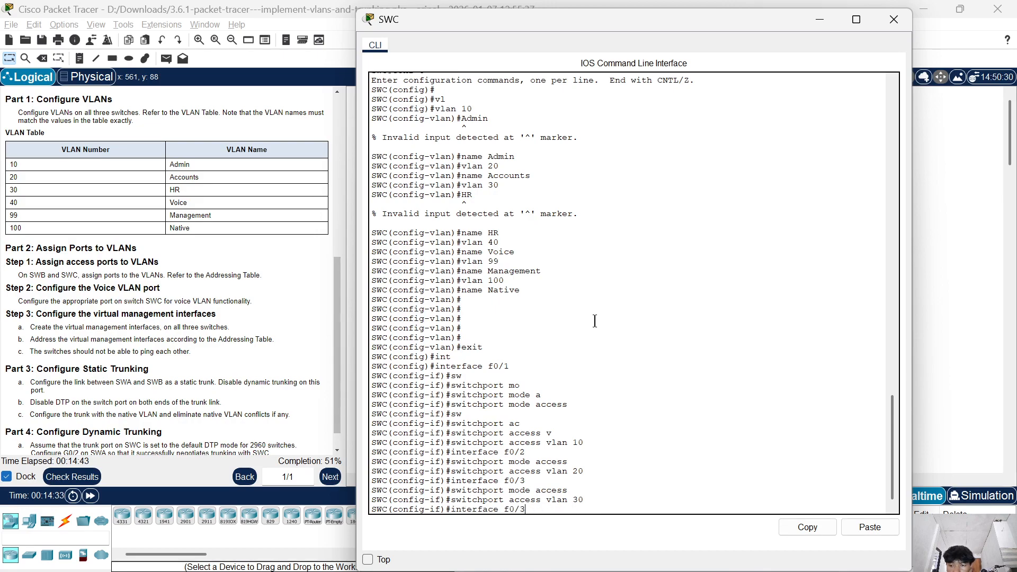
text(4)
key(Return)
text(switchport mode access)
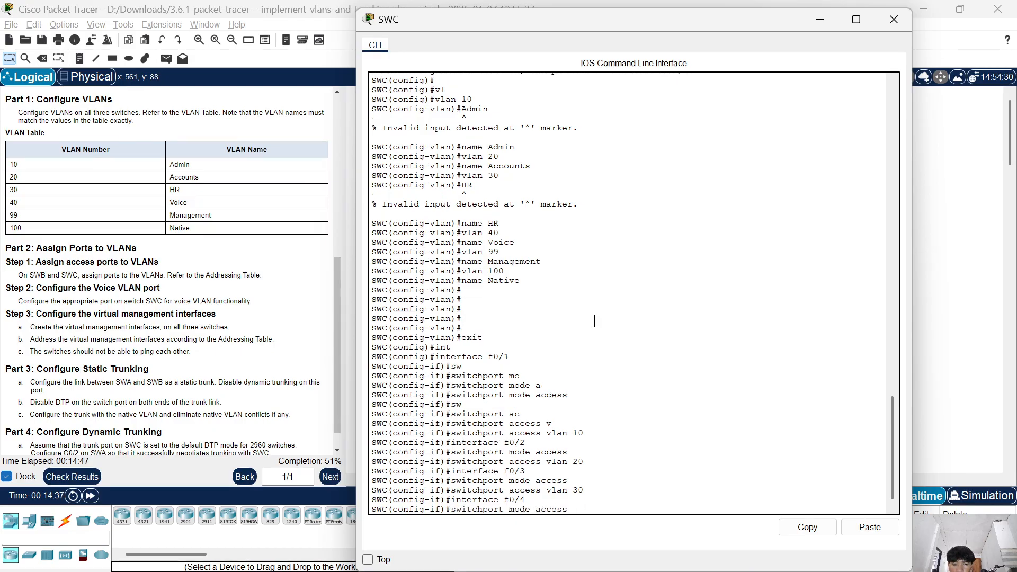
key(Return)
Assign SWC's f0/4 port to access VLAN 10.
text(switchport access vlan 30)
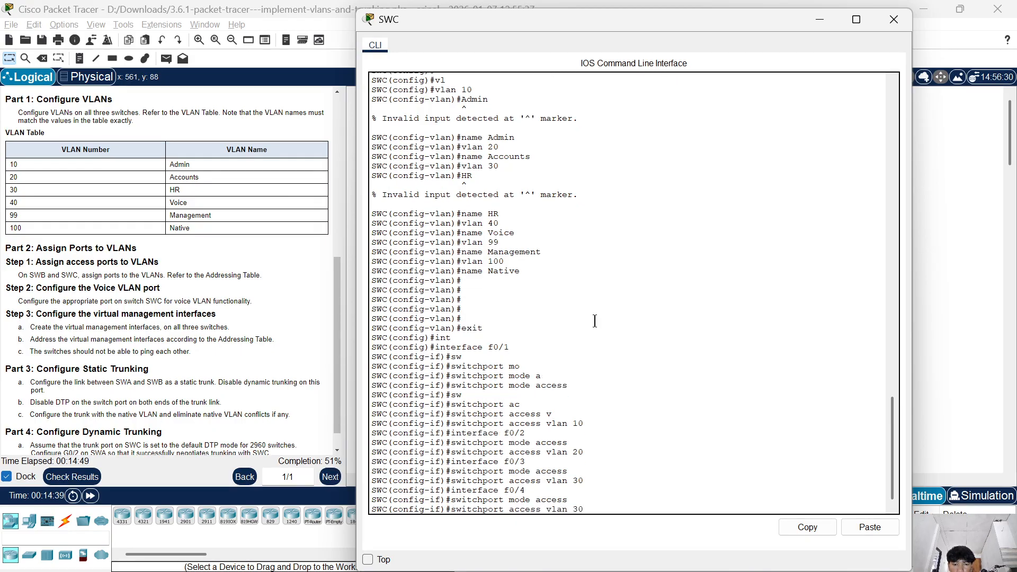
key(BackSpace)
key(BackSpace)
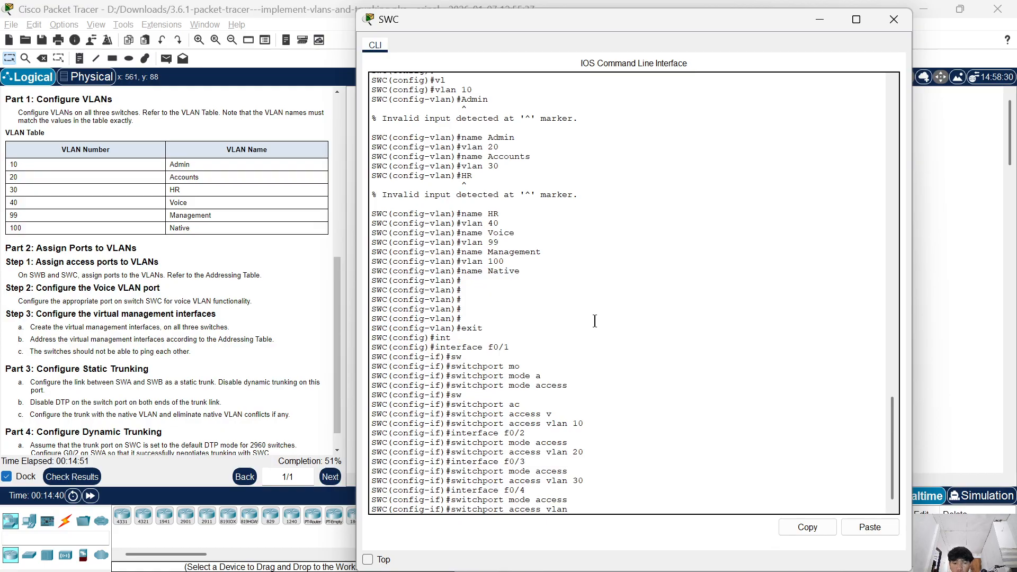
key(Return)
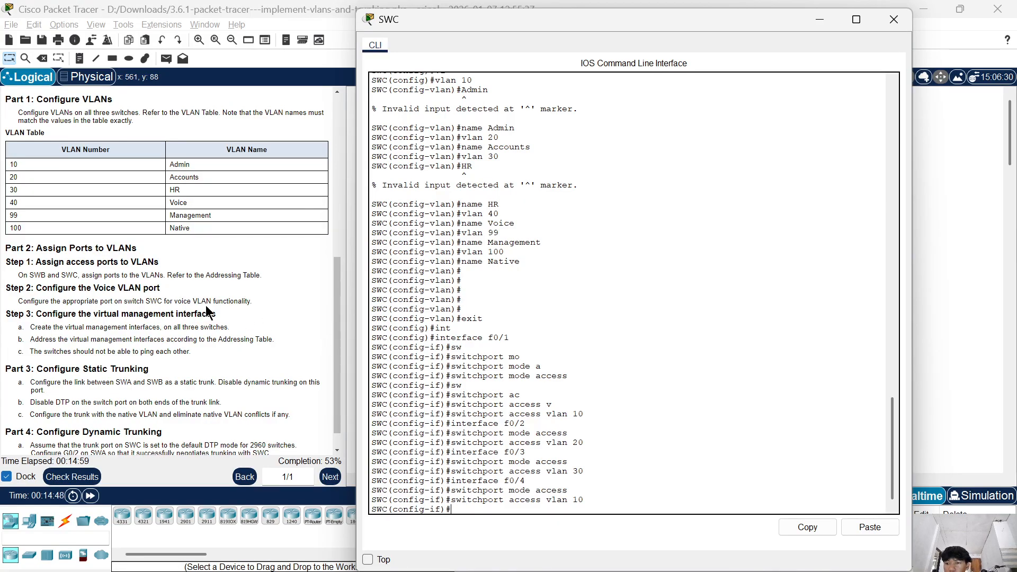
Review the voice VLAN task in the lab instructions and re-enter interface f0/4 on SWC.
scroll(206, 331, down, 1)
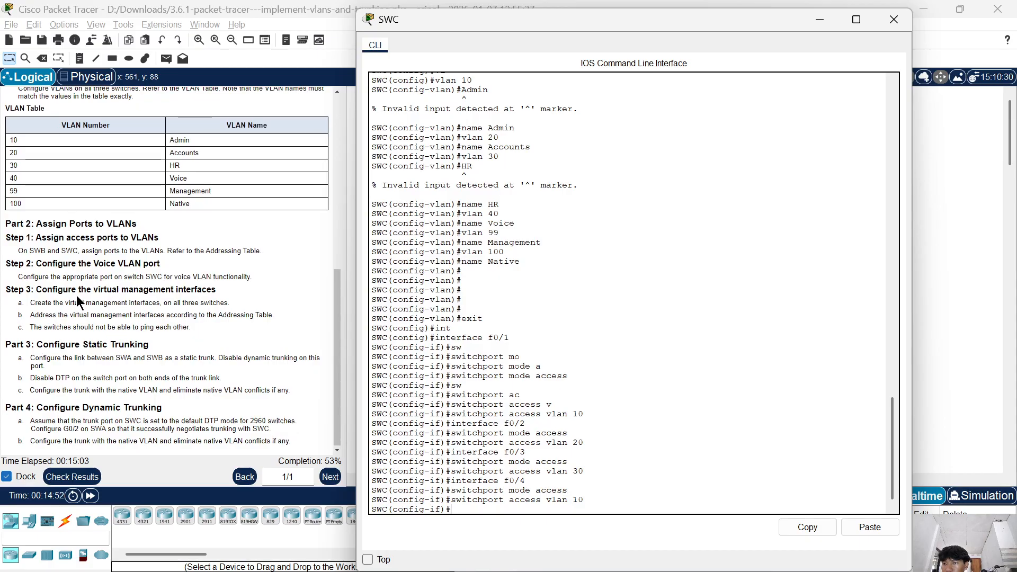
scroll(85, 326, up, 1)
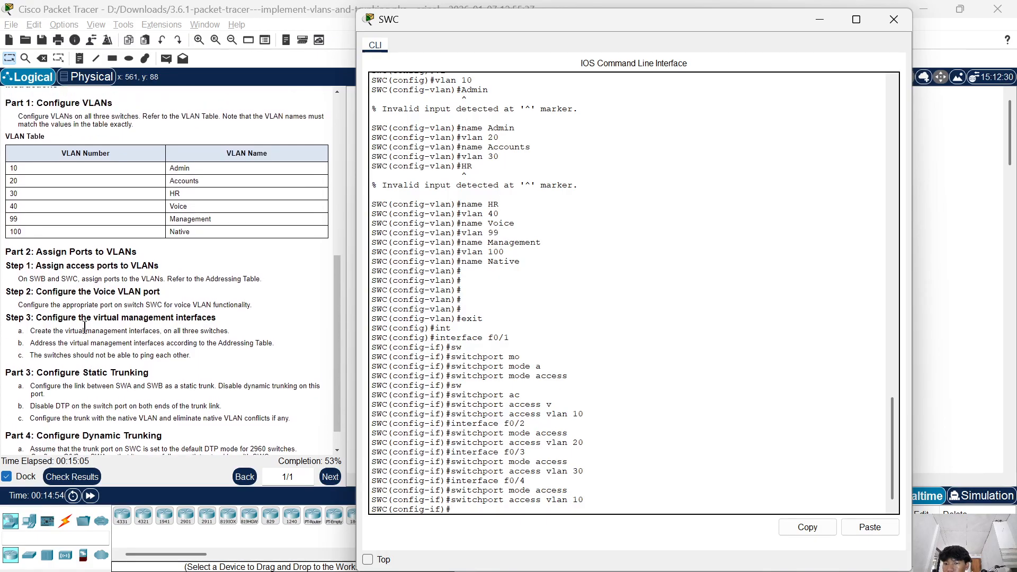
scroll(84, 327, down, 1)
scroll(84, 327, down, 1)
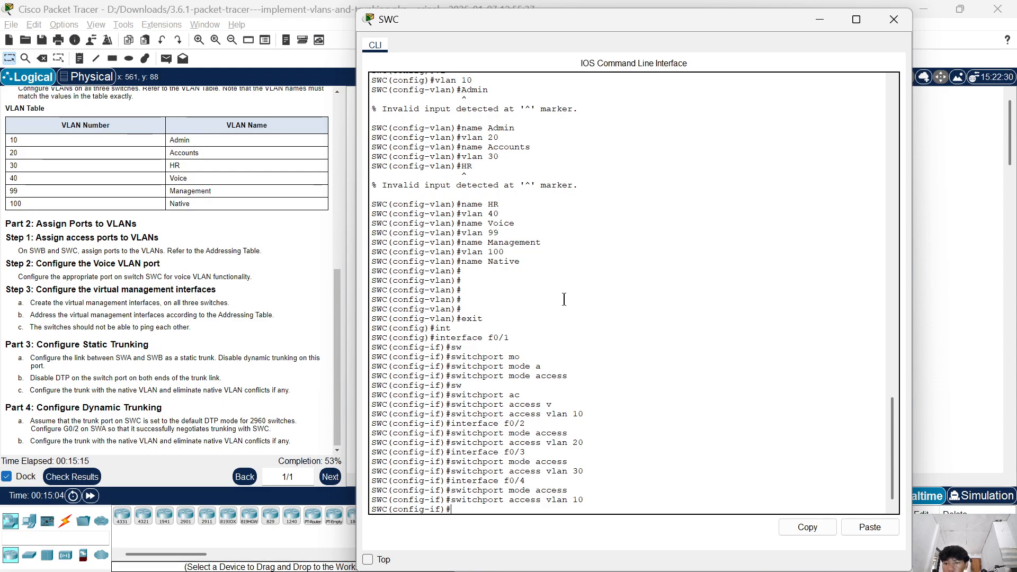
text(switchport mode access)
key(Up)
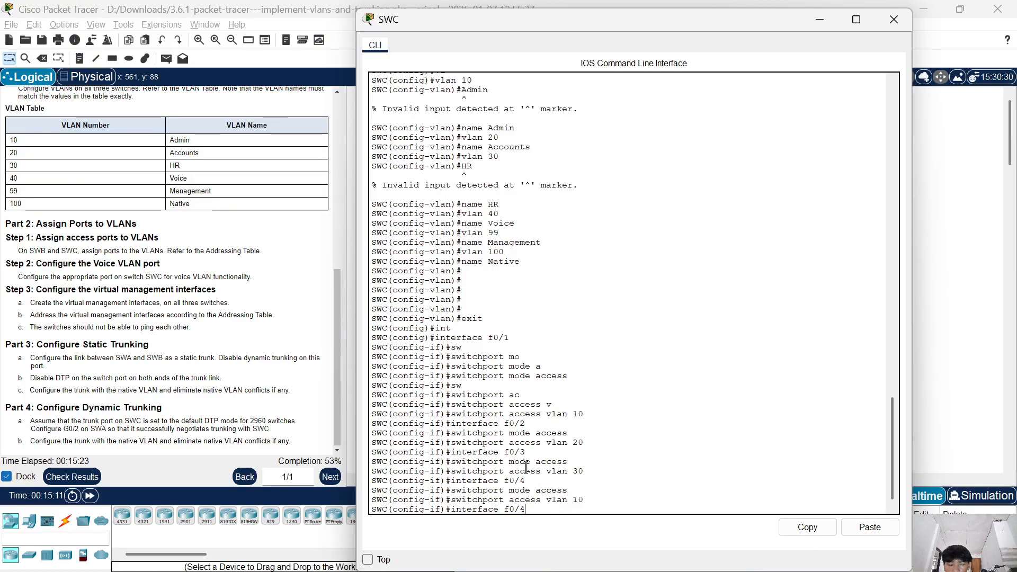
key(Return)
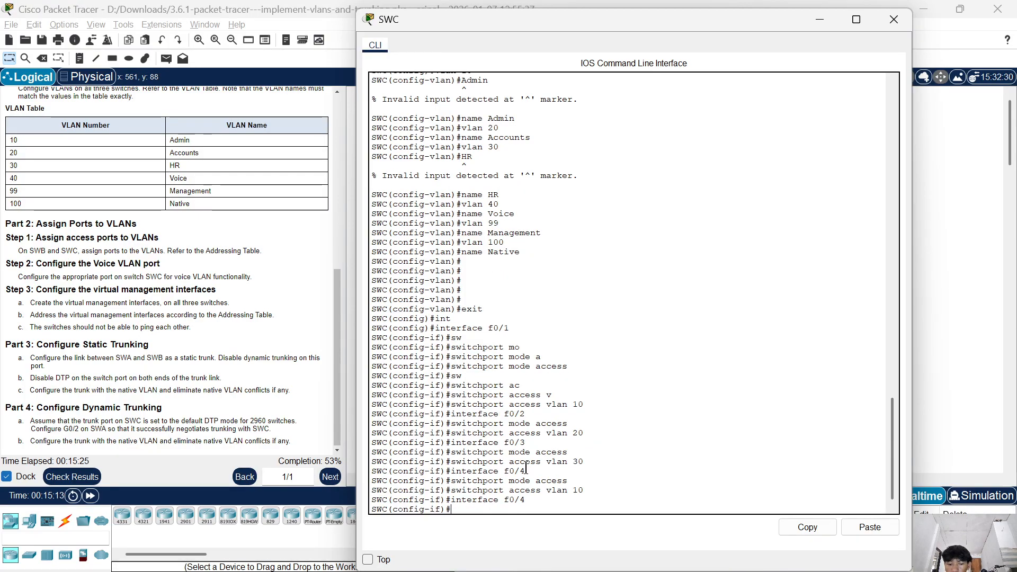
Configure SWC's f0/4 port to trust CoS markings with mls qos trust cos.
text(l)
key(Tab)
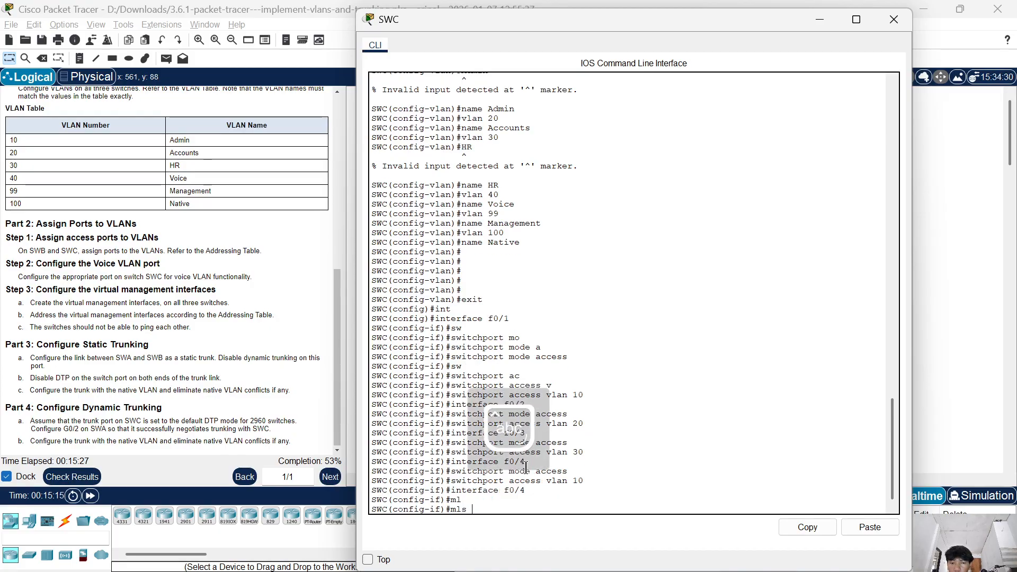
text(qos)
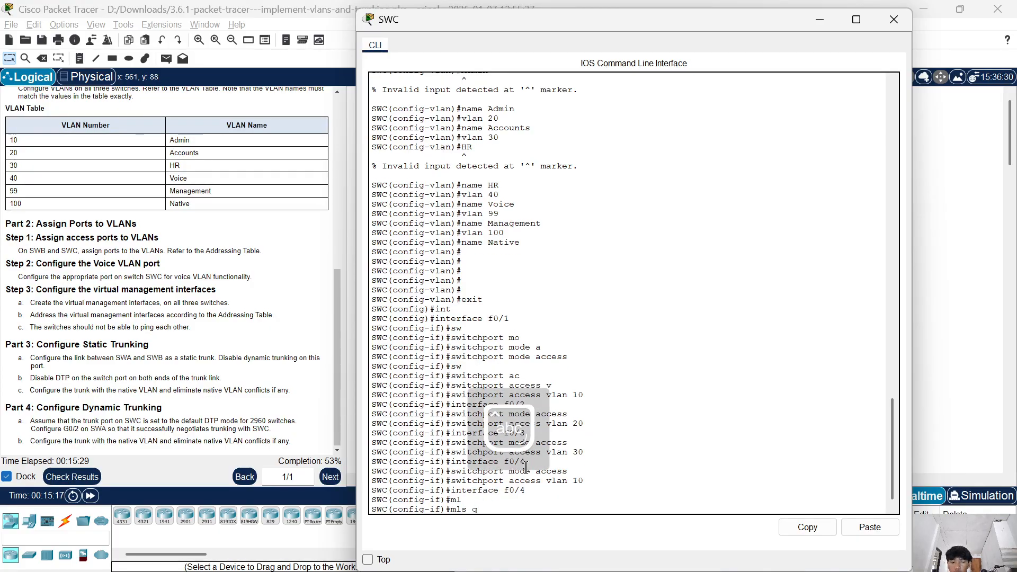
key(Tab)
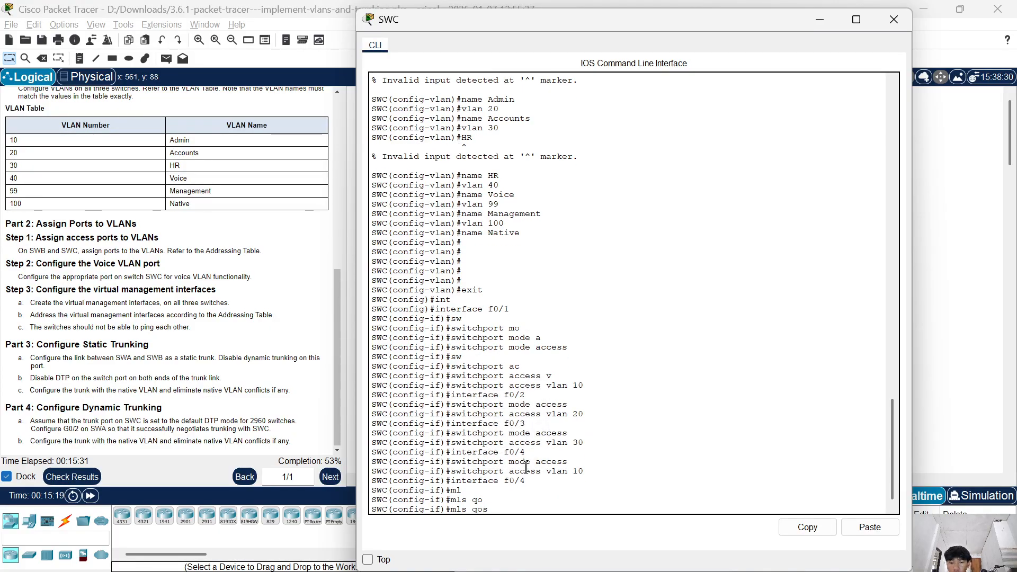
text(t)
key(Tab)
text(c)
key(Tab)
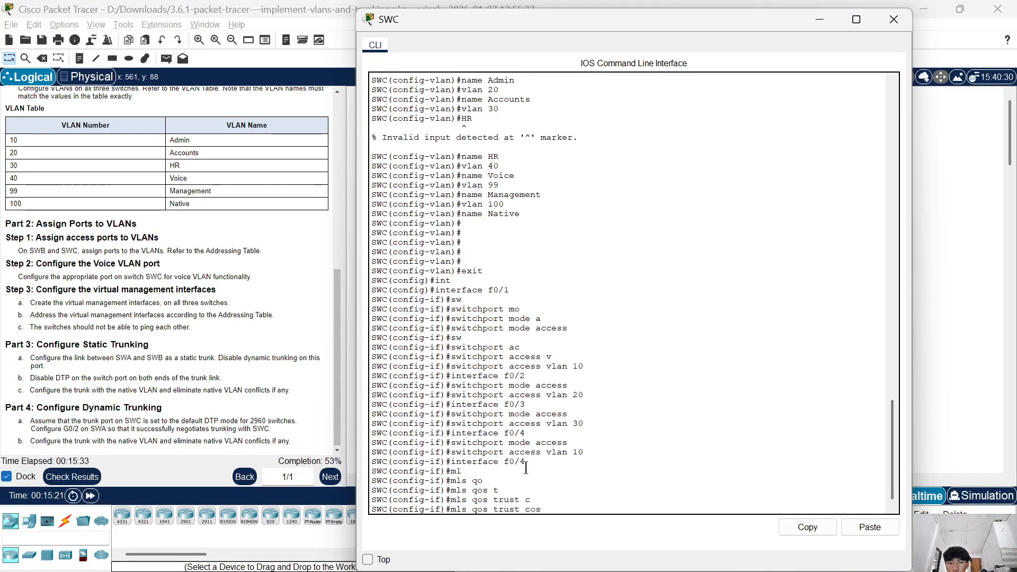
key(Return)
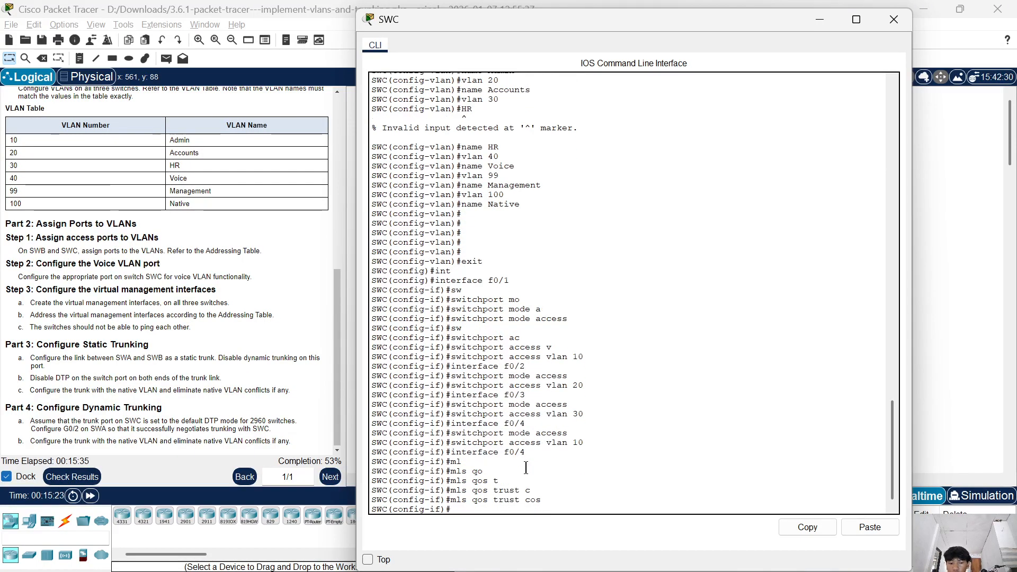
Set voice VLAN 40 on SWC's f0/4 port with switchport voice vlan 40 and close the switch's CLI.
text(sw)
key(Tab)
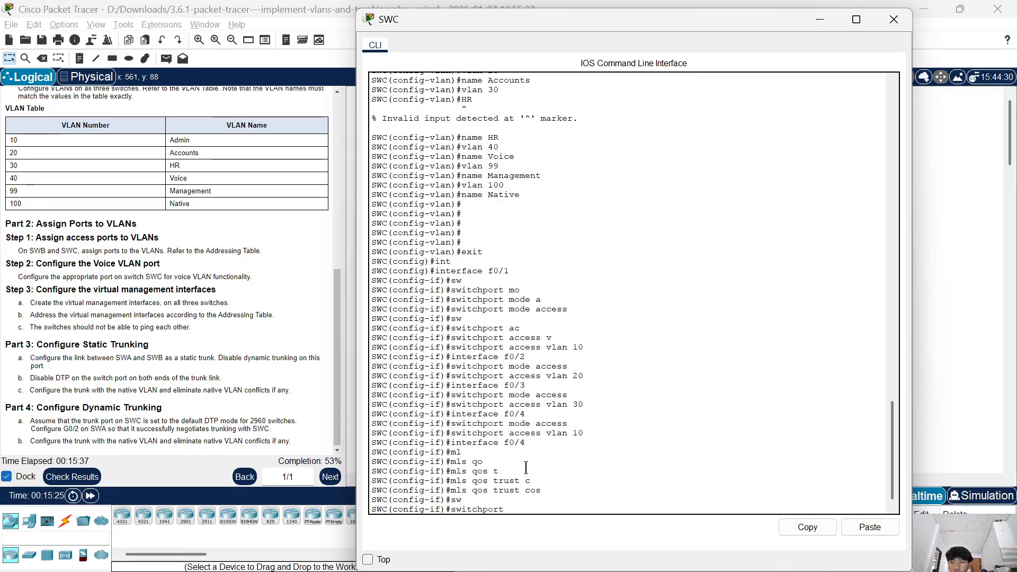
text(v)
key(Tab)
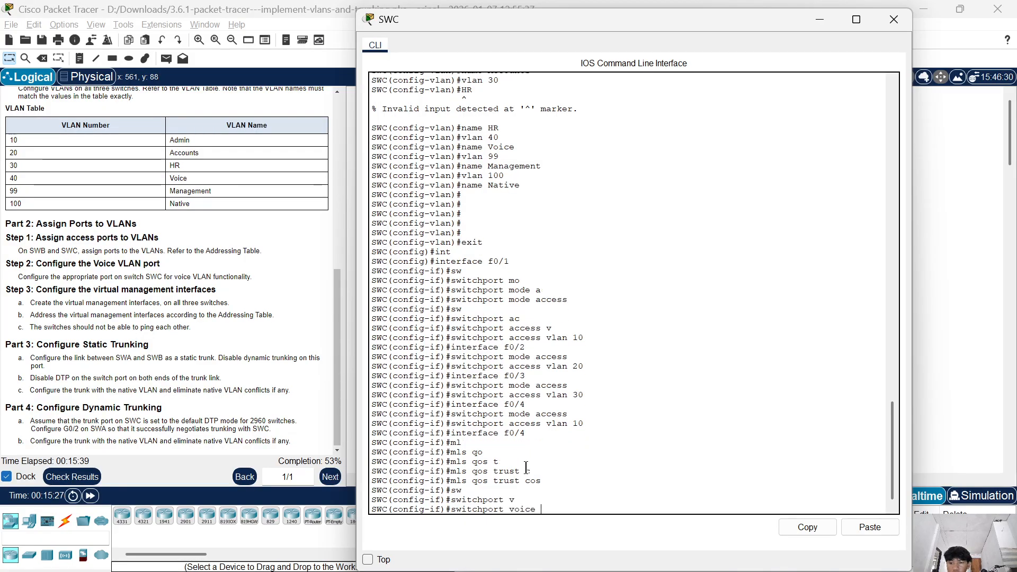
text(v)
key(Tab)
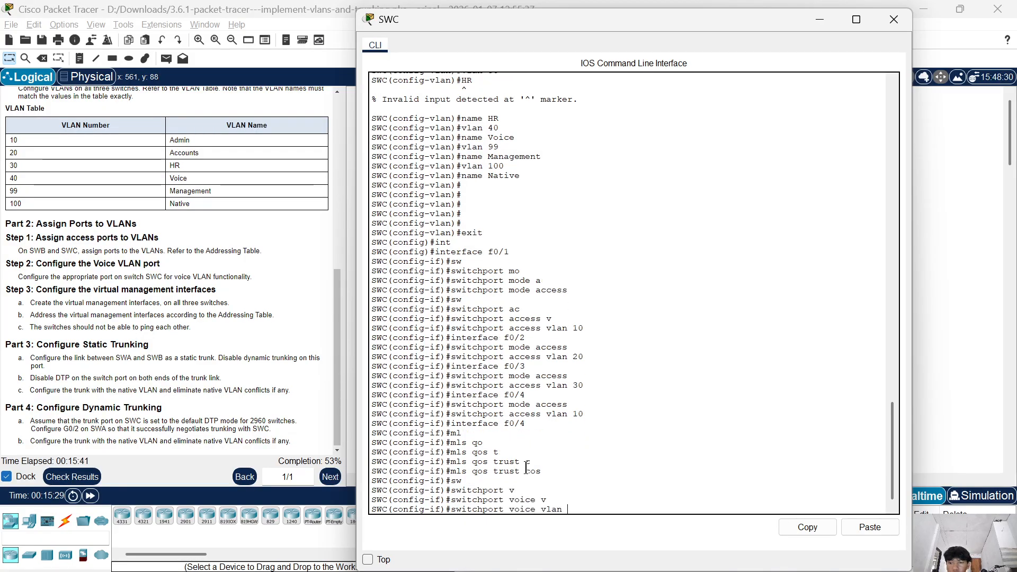
text(40)
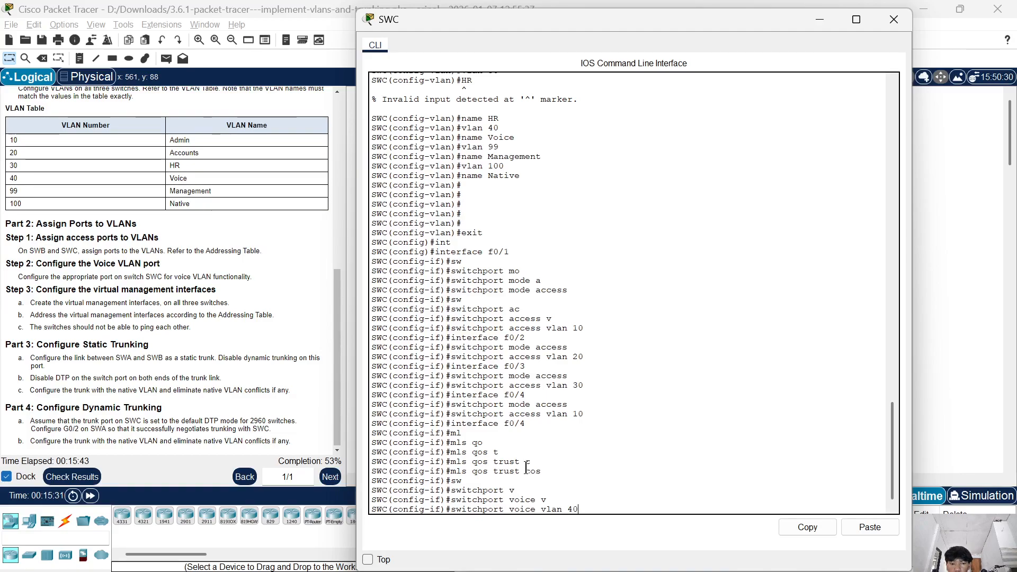
key(Return)
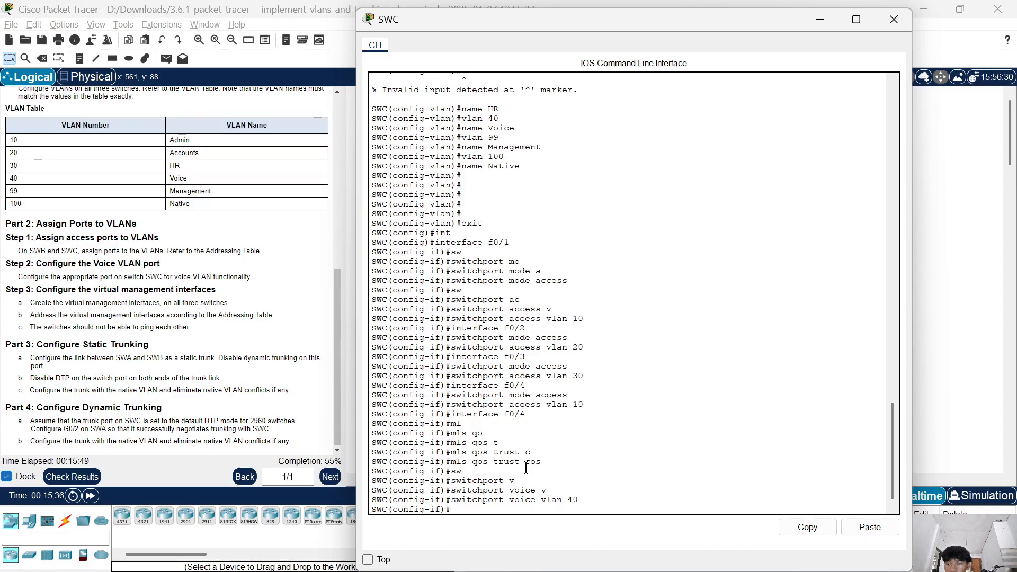
click(892, 20)
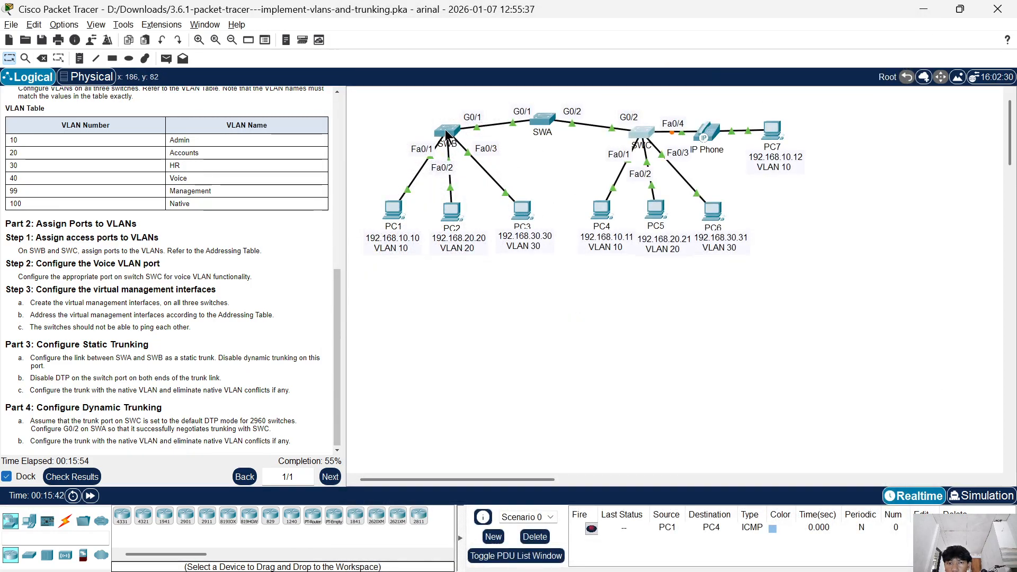
Open SWA's CLI and exit VLAN configuration mode to global configuration.
click(547, 131)
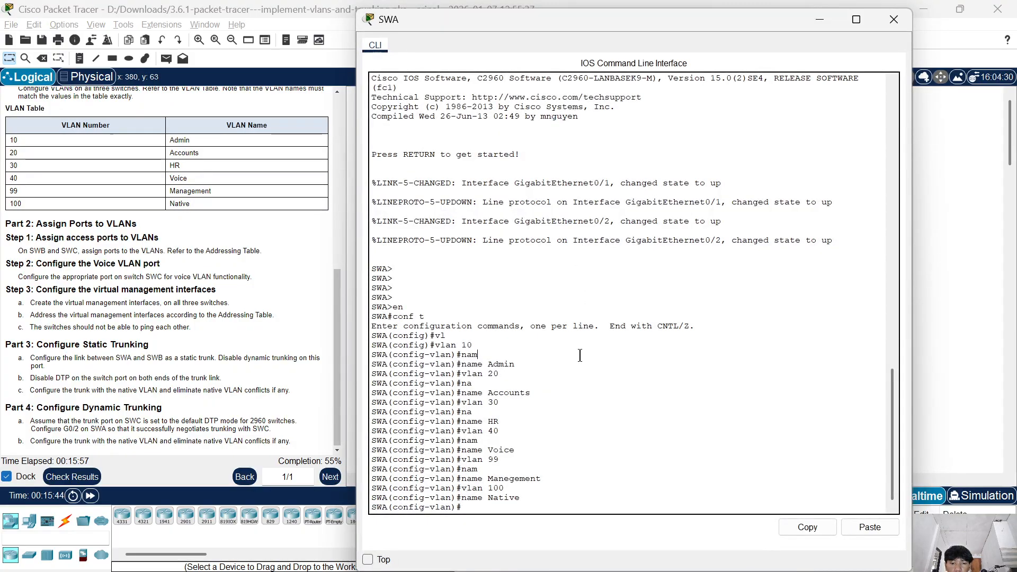
key(Return)
key(Return)
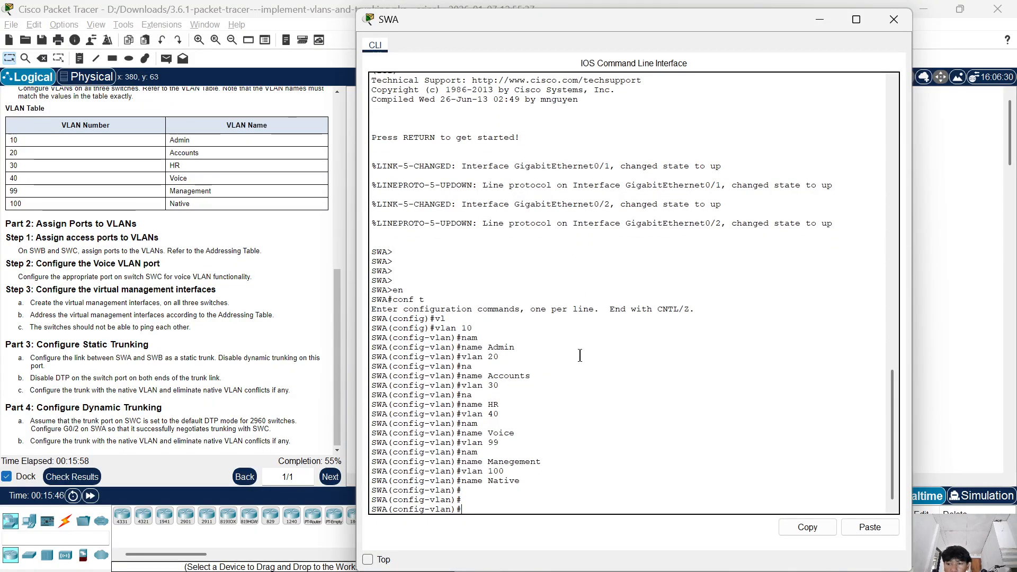
text(e)
key(BackSpace)
text(vlan 100)
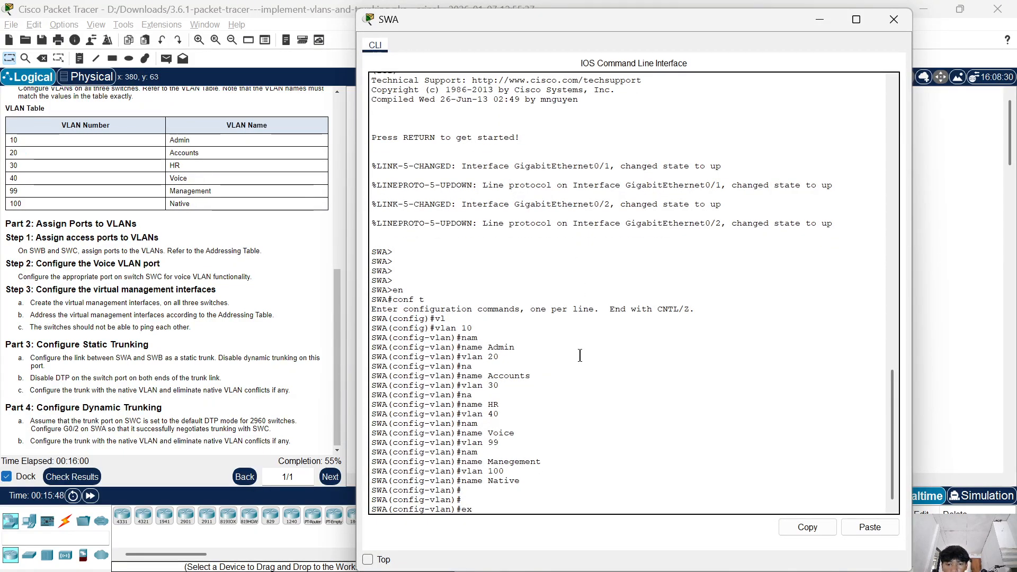
key(BackSpace)
key(BackSpace)
key(BackSpace)
text(40)
key(Up)
key(Down)
text(exit)
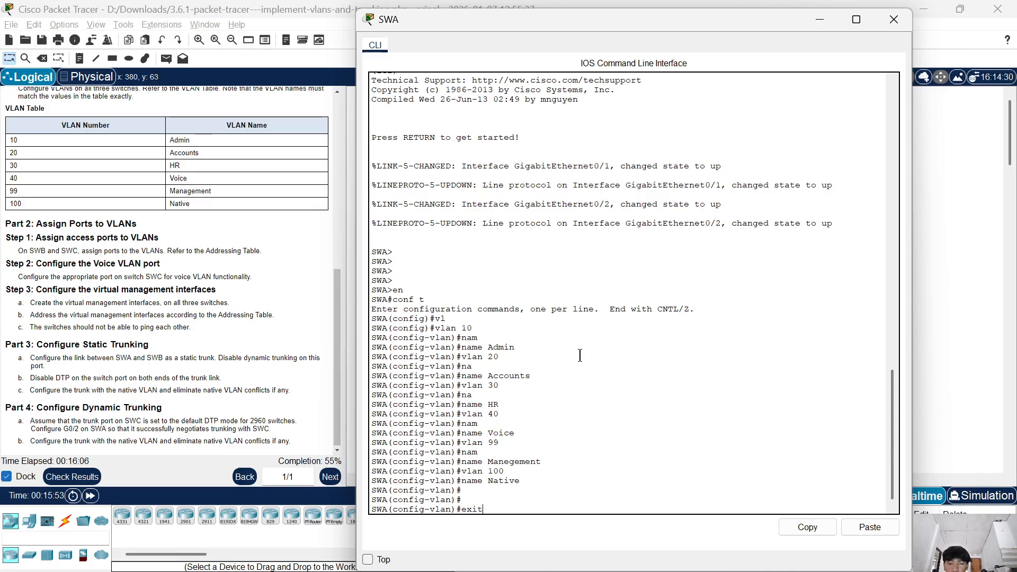
key(Return)
Create the virtual management interface on SWA with interface vlan 99.
text(in)
key(Tab)
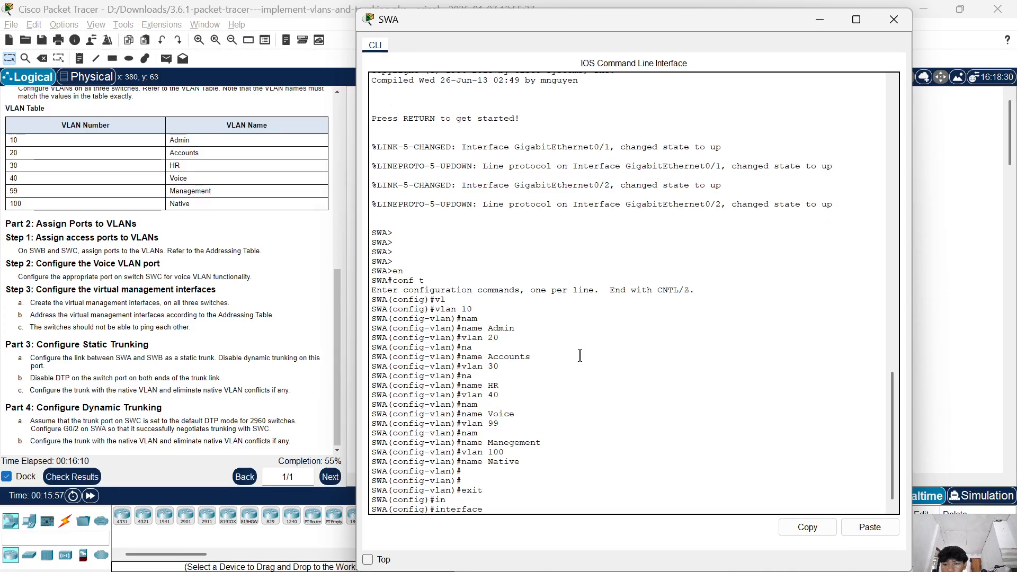
text(v)
key(Tab)
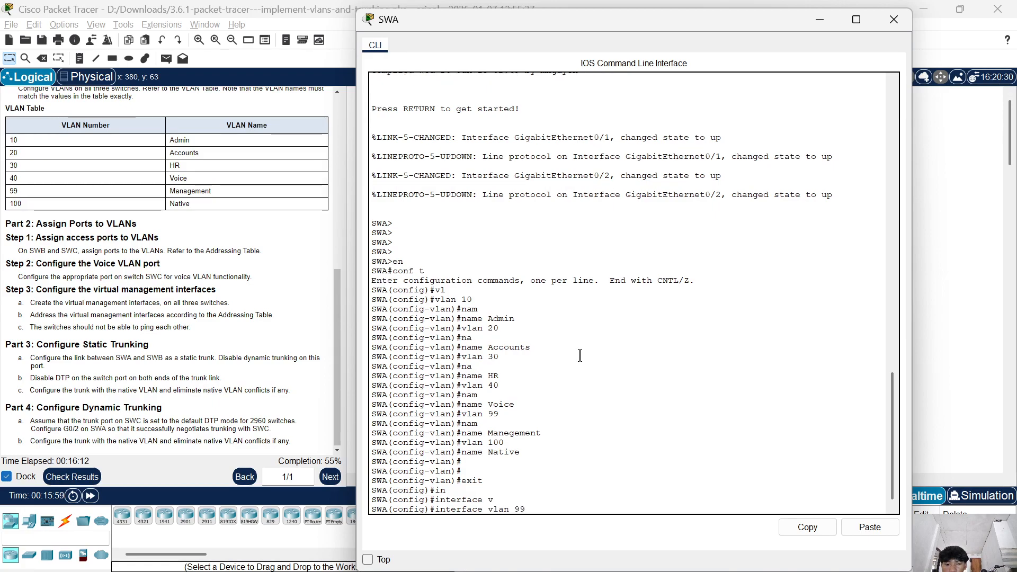
text(99)
key(Return)
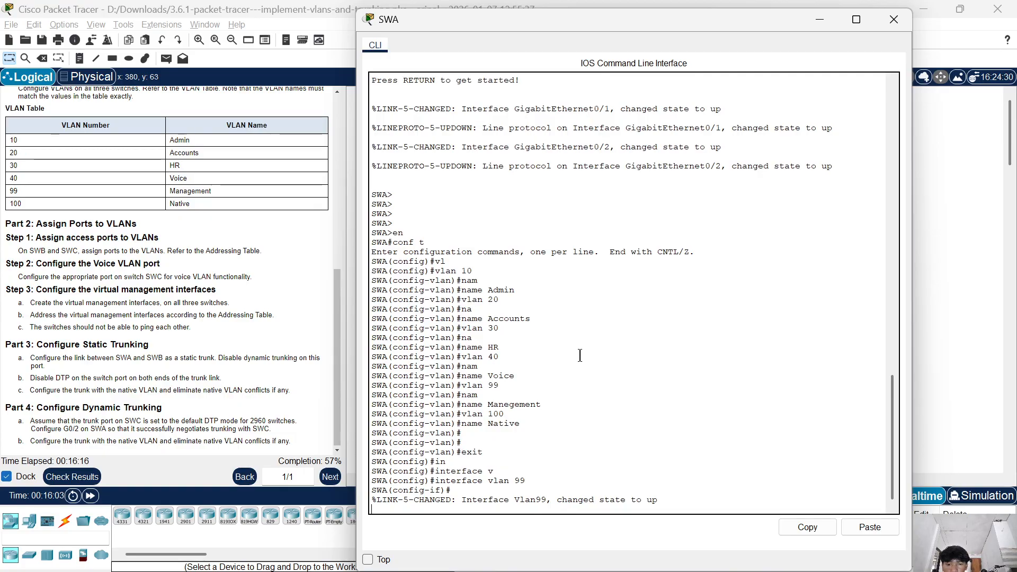
key(Return)
Assign IP address 192.168.99.252 with mask 255.255.255.0 to SWA's VLAN 99 interface.
text(ip)
key(Tab)
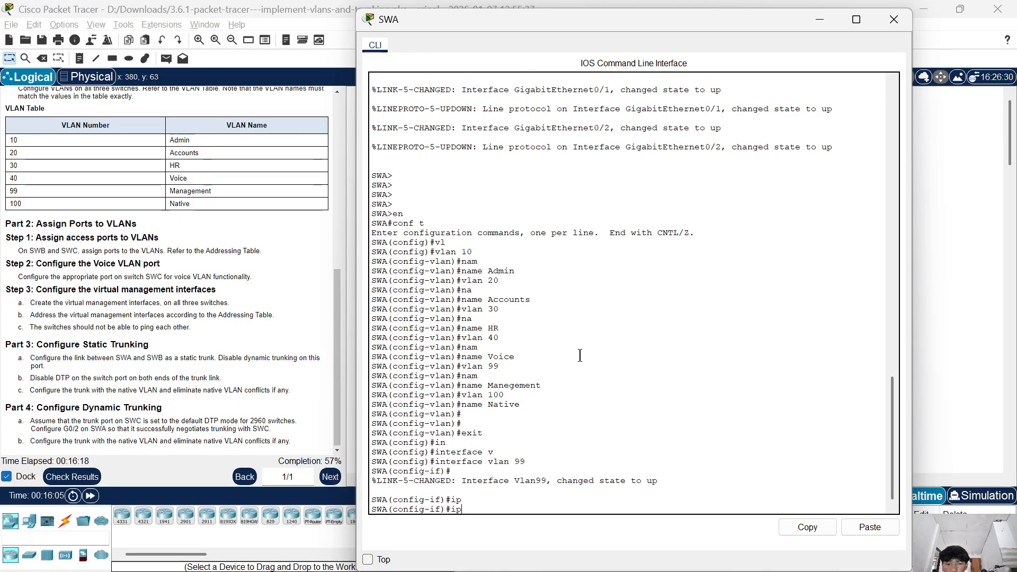
text(ad)
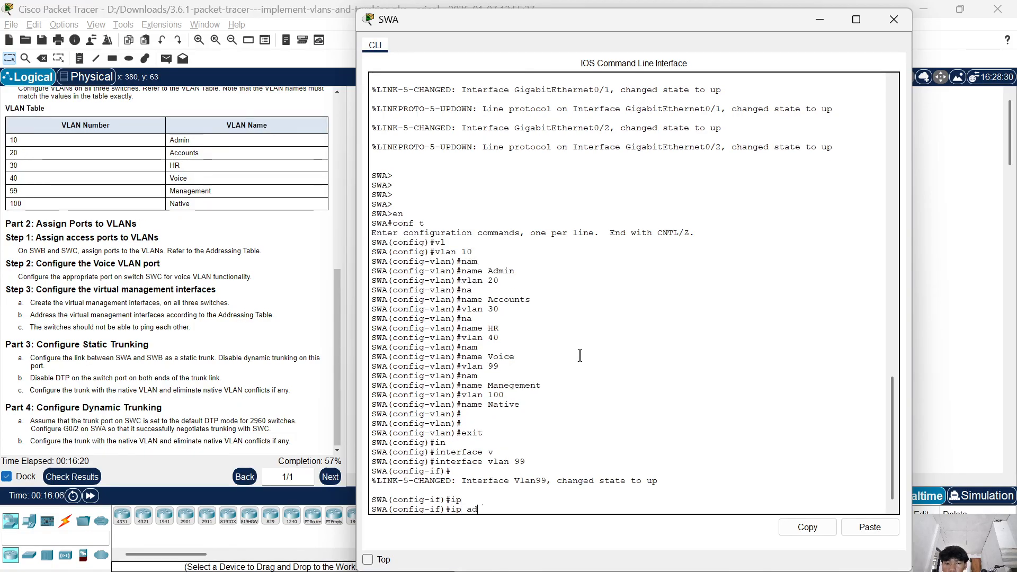
text(d)
key(Tab)
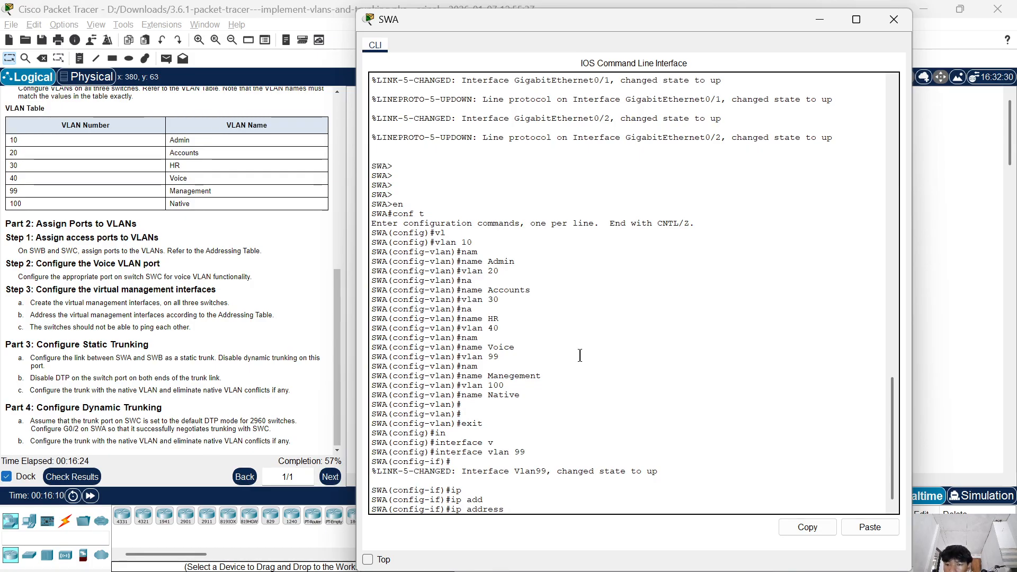
text(19)
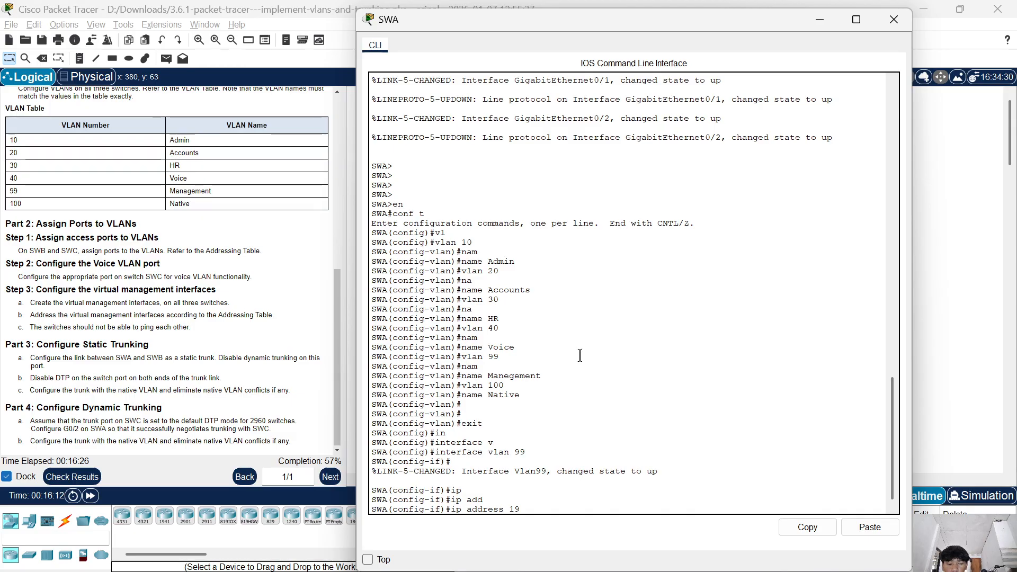
text(2.168)
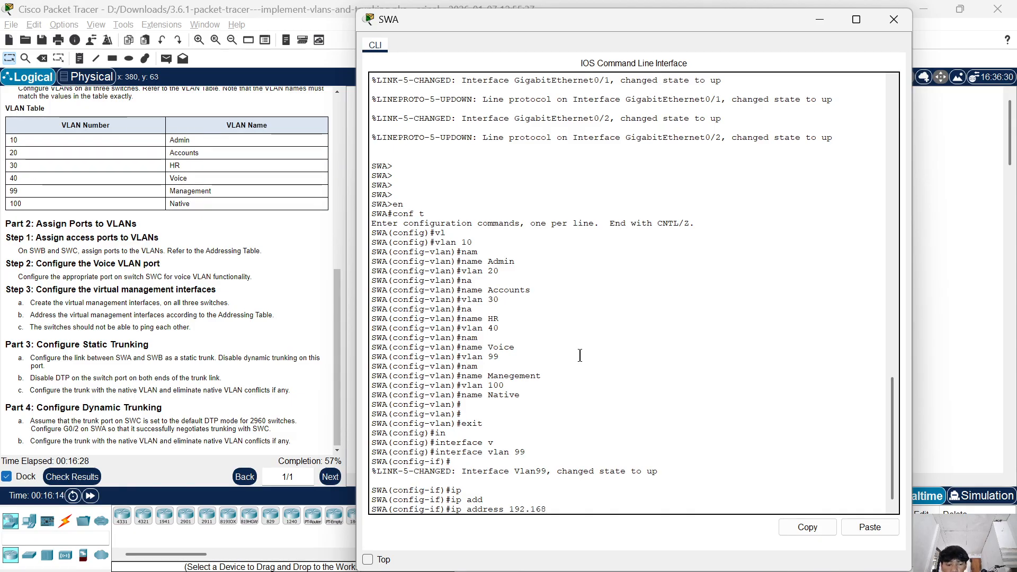
text(.99.)
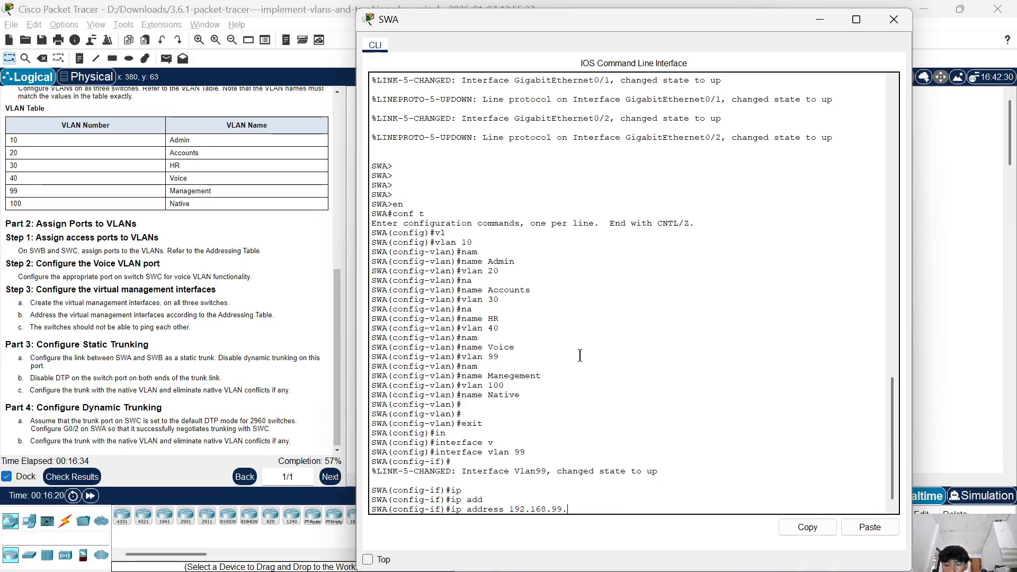
text(252)
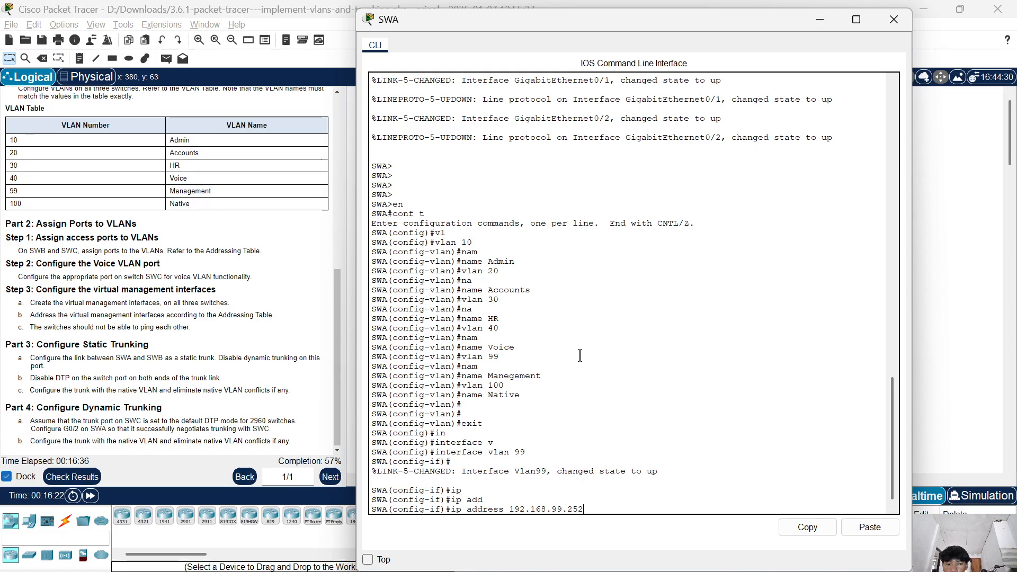
text( 255)
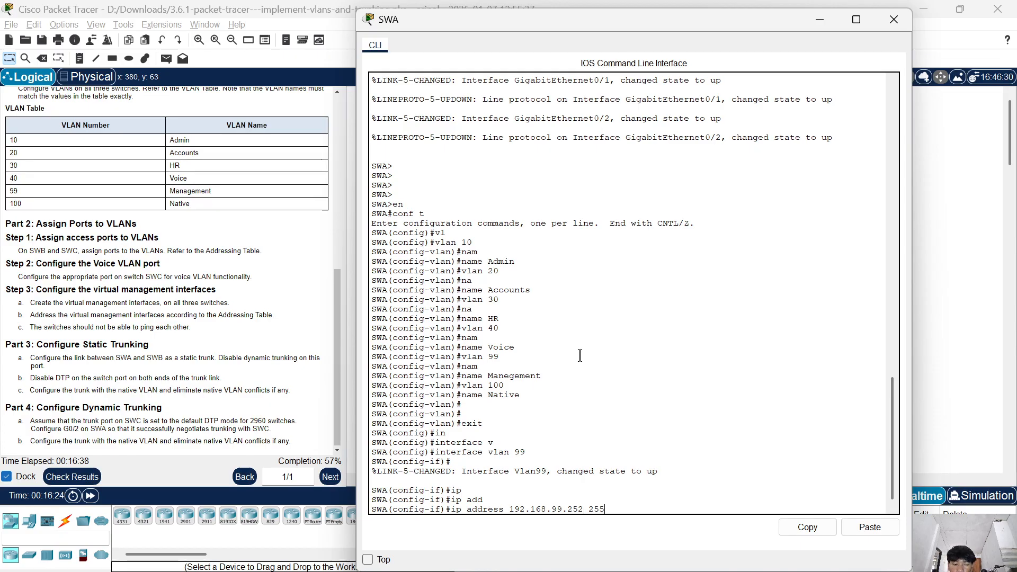
text(.255.255.0)
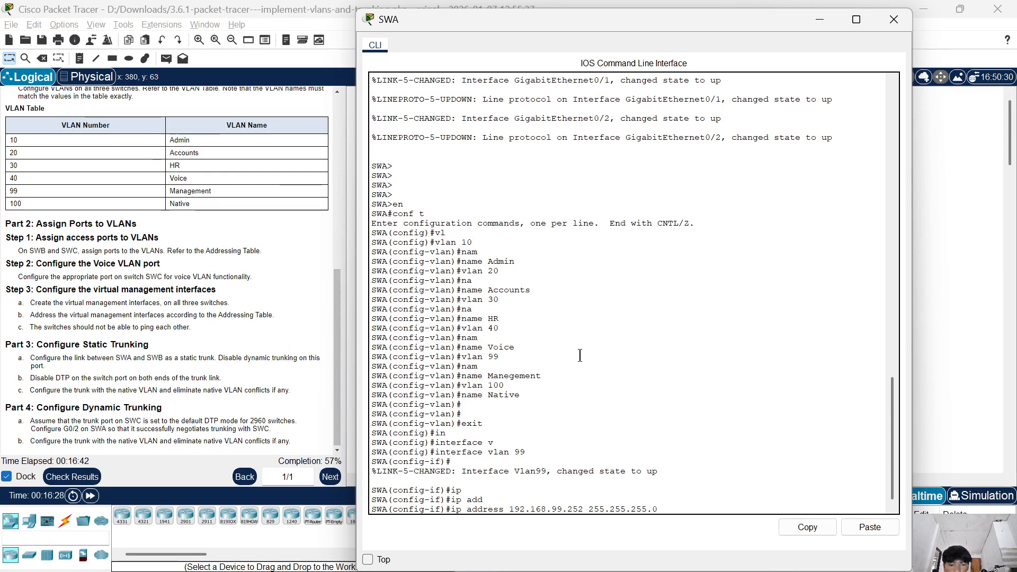
key(Return)
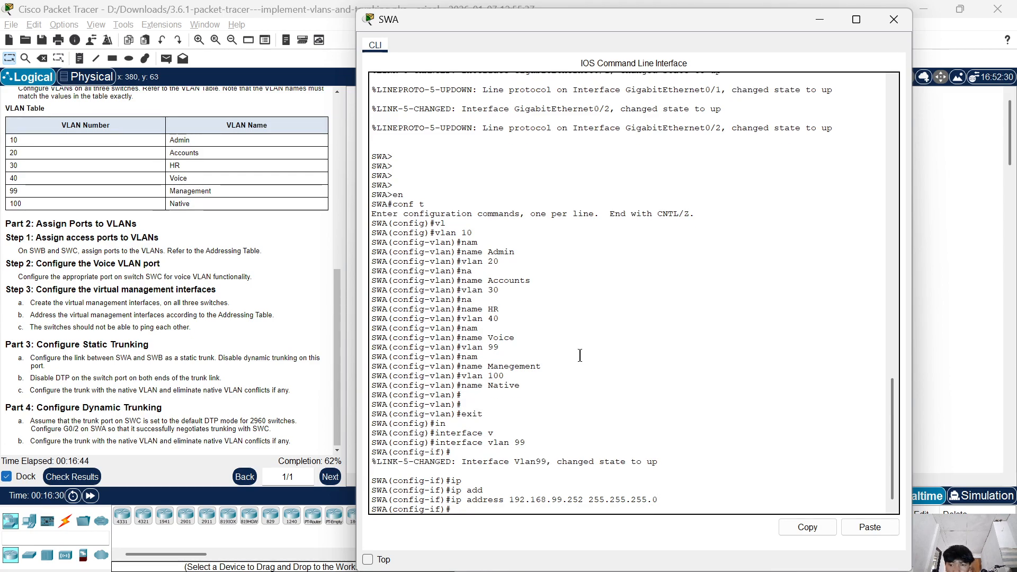
Enable SWA's VLAN 99 interface with no shutdown and close the switch's CLI.
text(no sh)
key(Return)
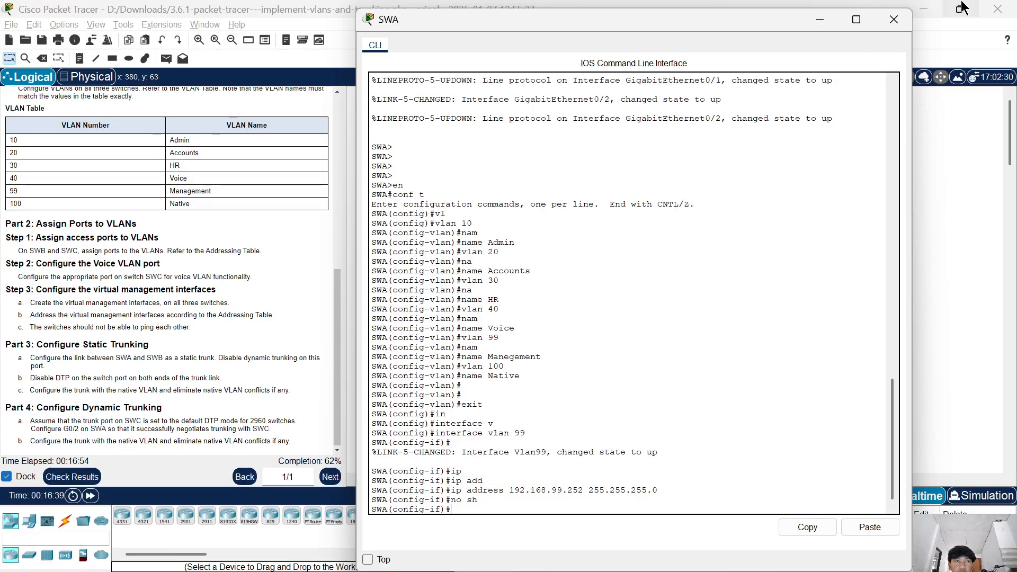
click(895, 20)
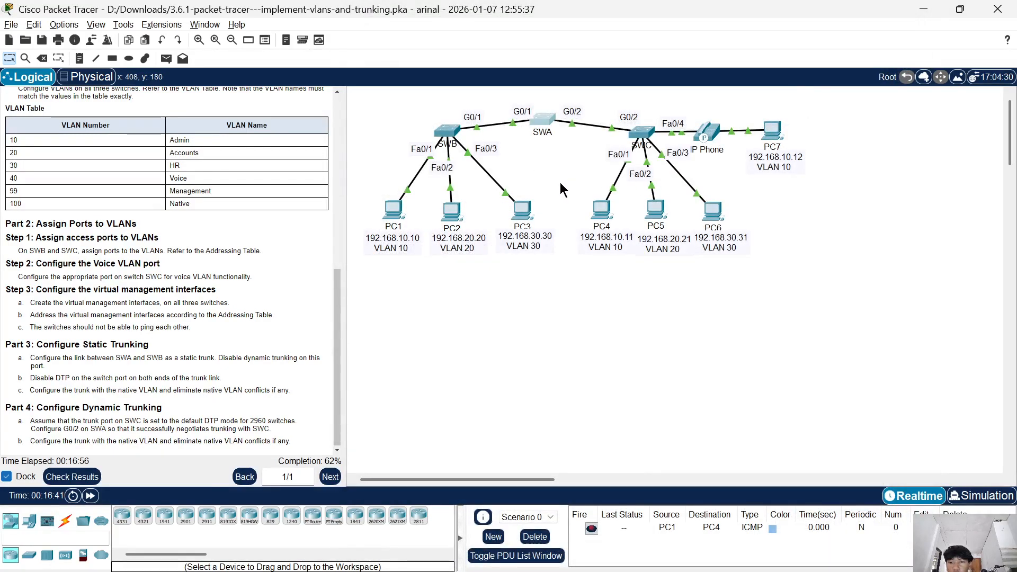
Open SWB's CLI and exit interface configuration mode to global configuration.
click(449, 130)
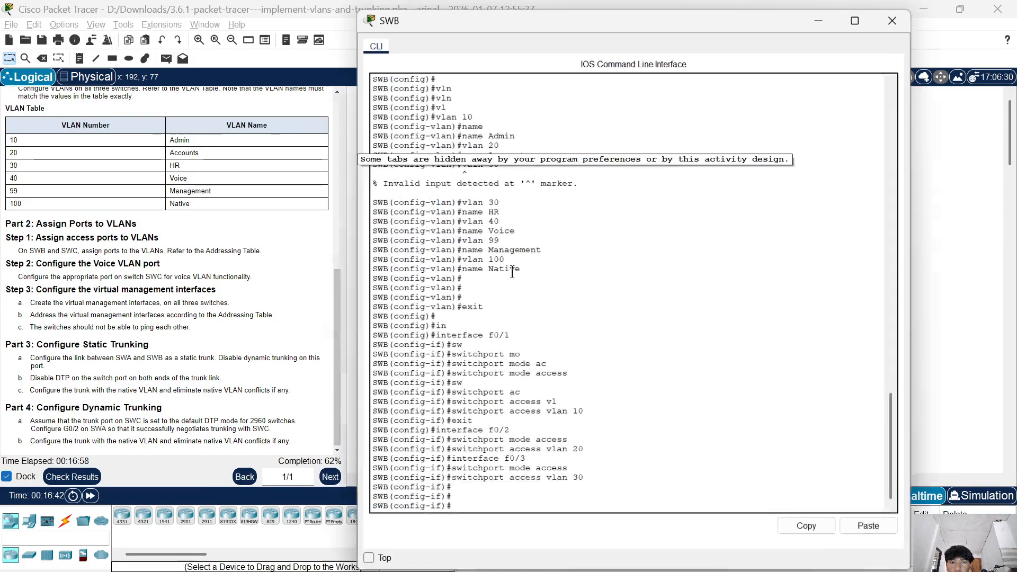
key(Return)
key(Return)
text(exit)
key(Return)
key(Return)
key(Return)
key(Return)
Create the virtual management interface on SWB with interface vlan 99.
text(in)
key(Tab)
text(v)
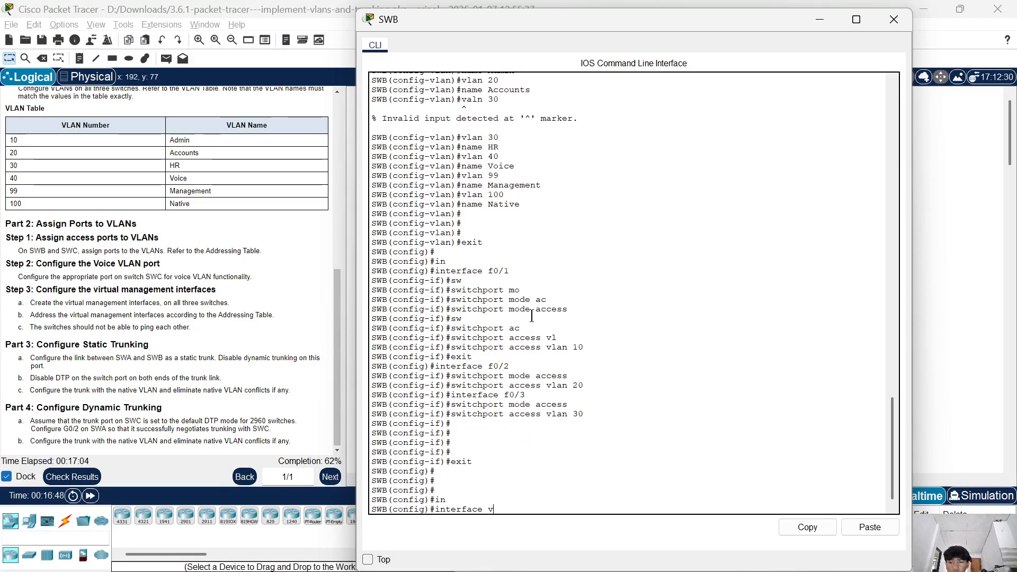
key(Tab)
text(99)
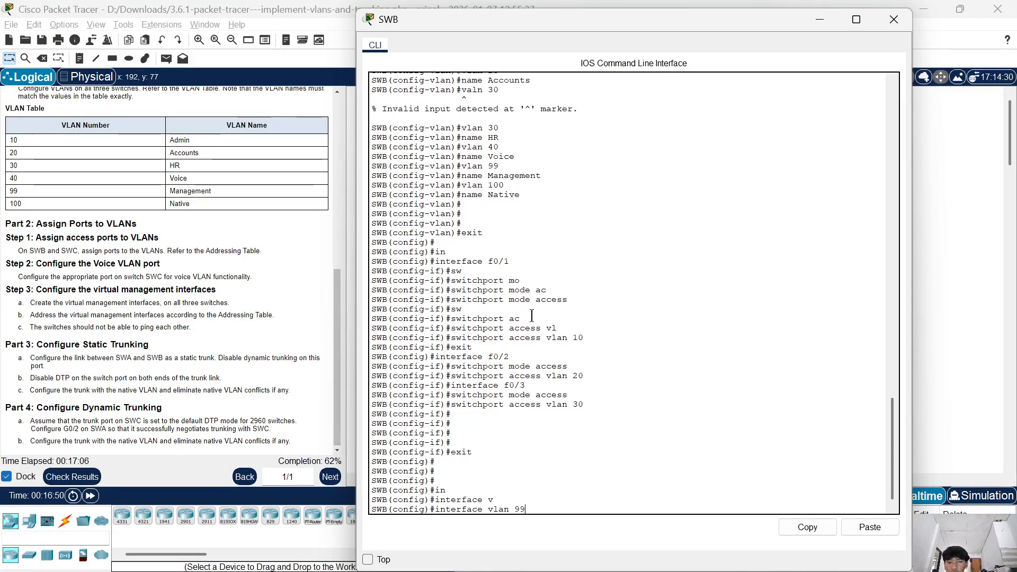
key(Return)
key(Return)
key(Return)
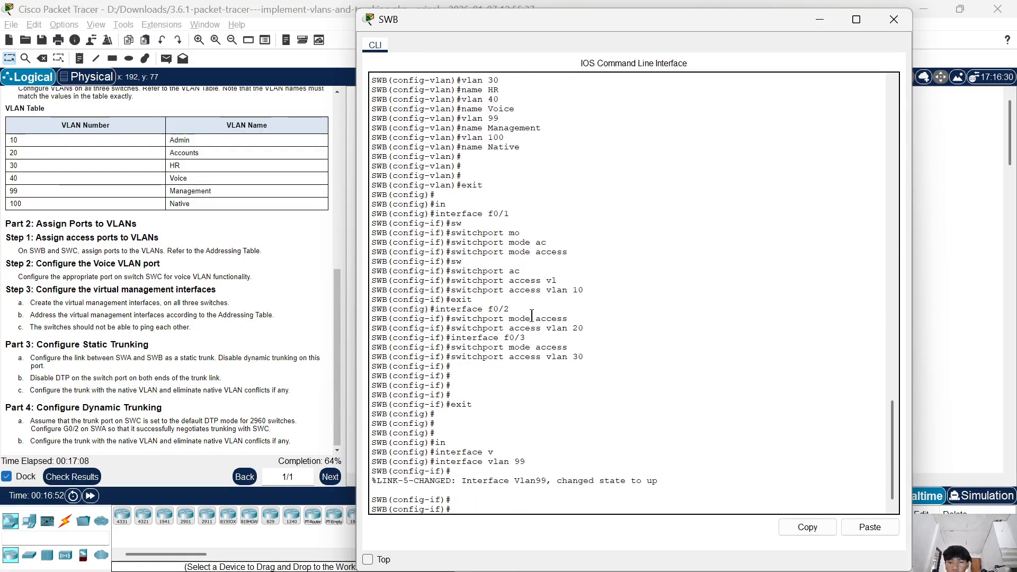
Assign IP address 192.168.99.253 with mask 255.255.255.0 to SWB's VLAN 99 interface.
text(ip add)
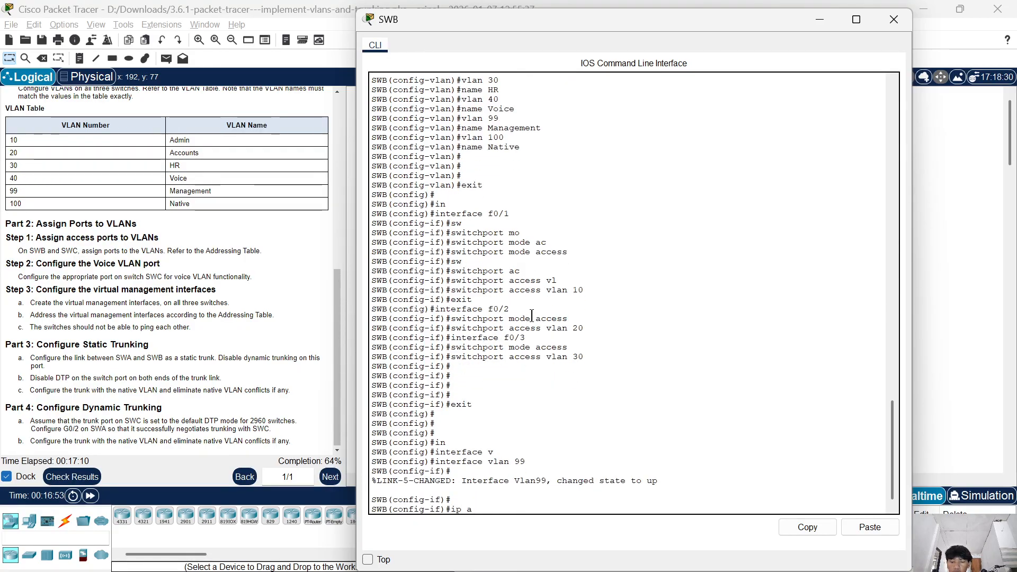
key(Tab)
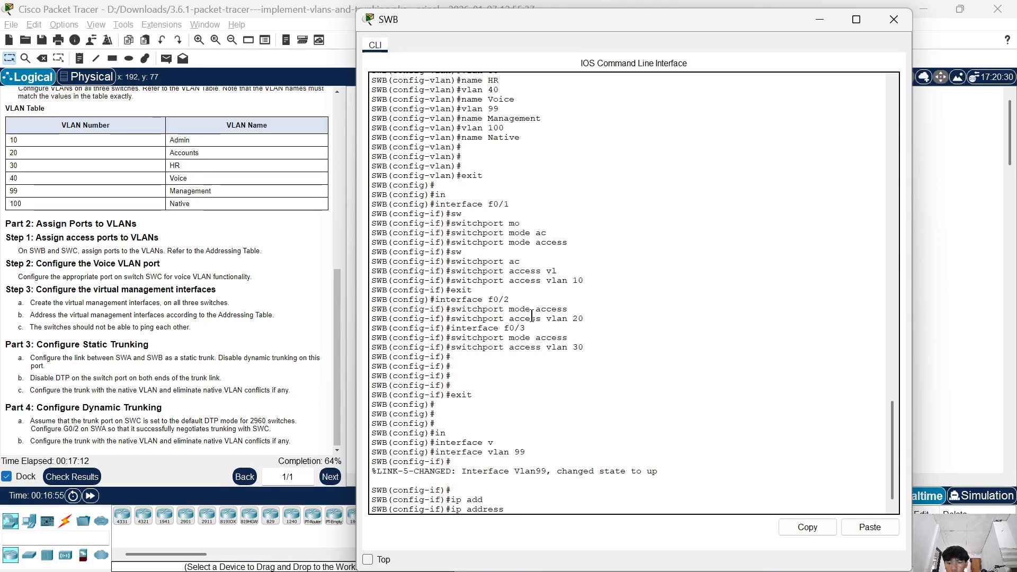
text(1)
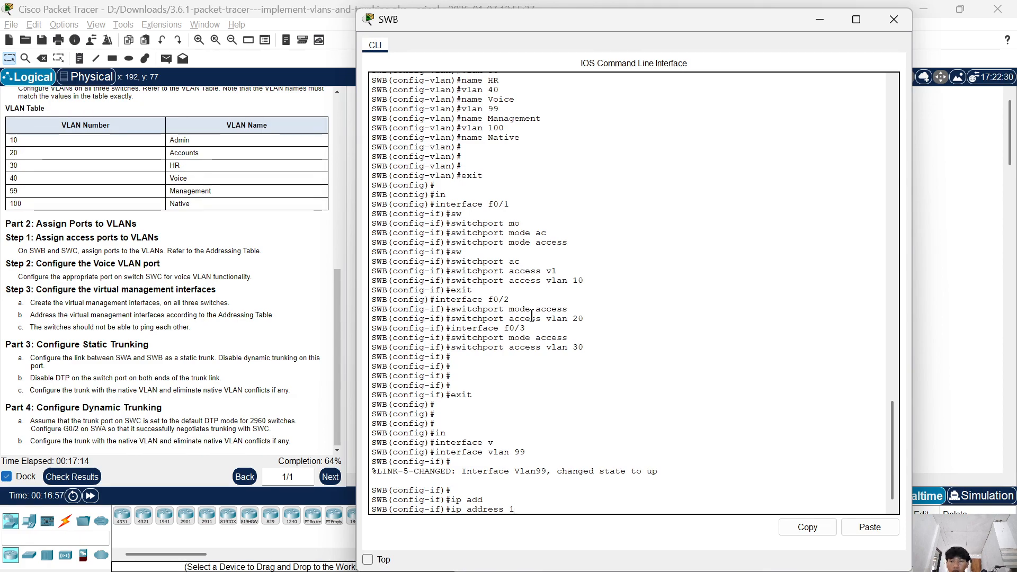
text(92.16)
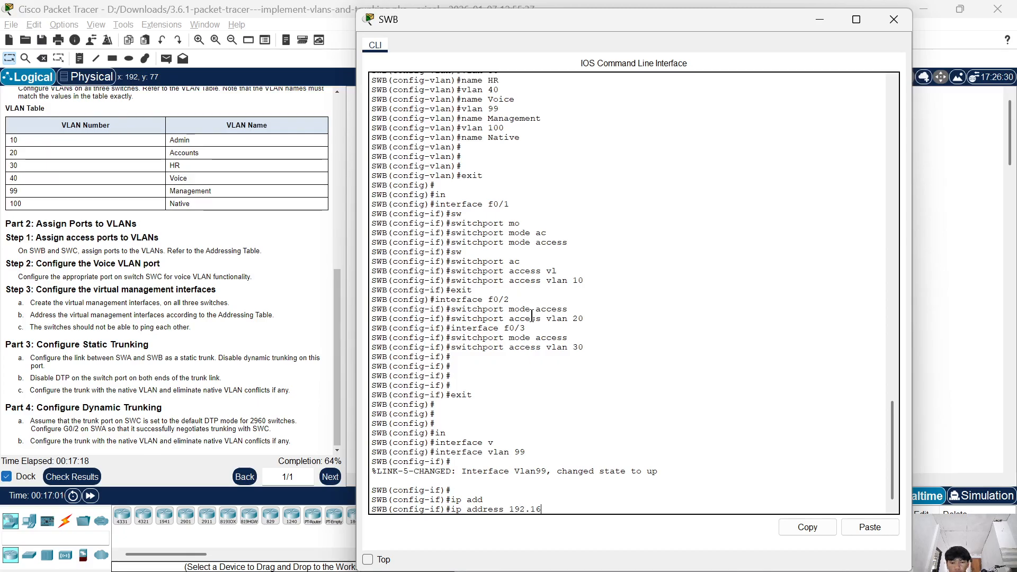
text(8.)
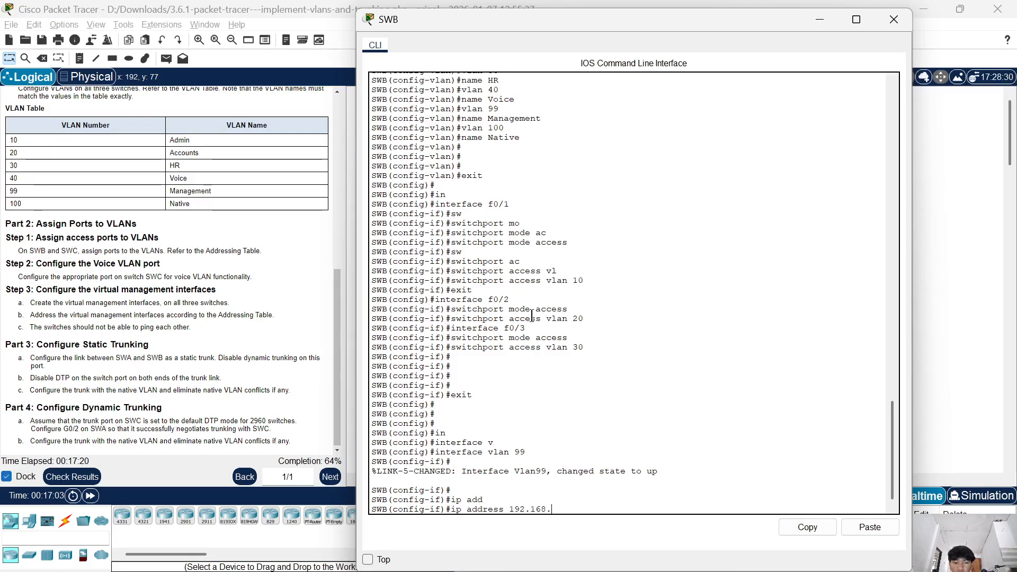
text(99.)
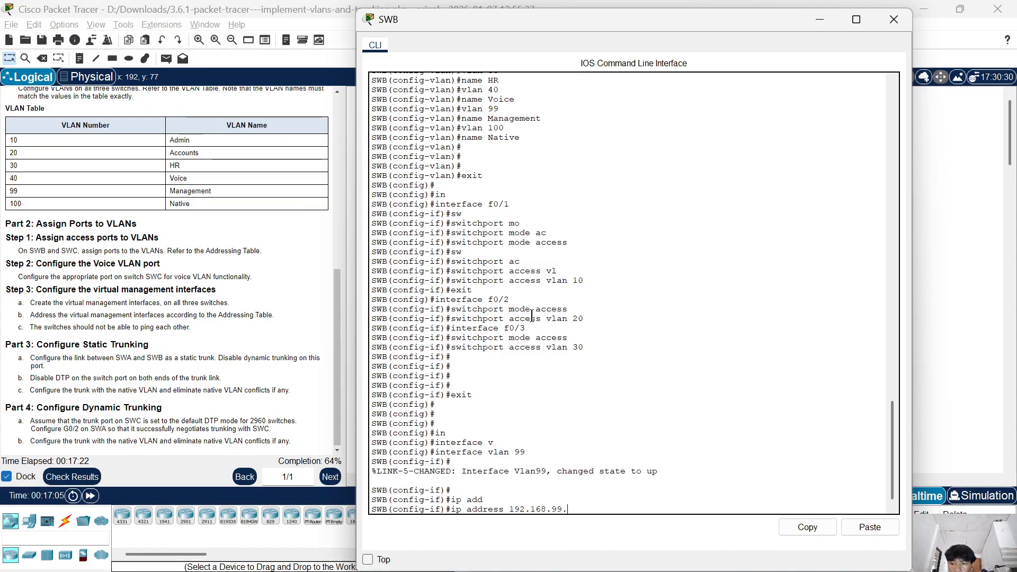
text(25)
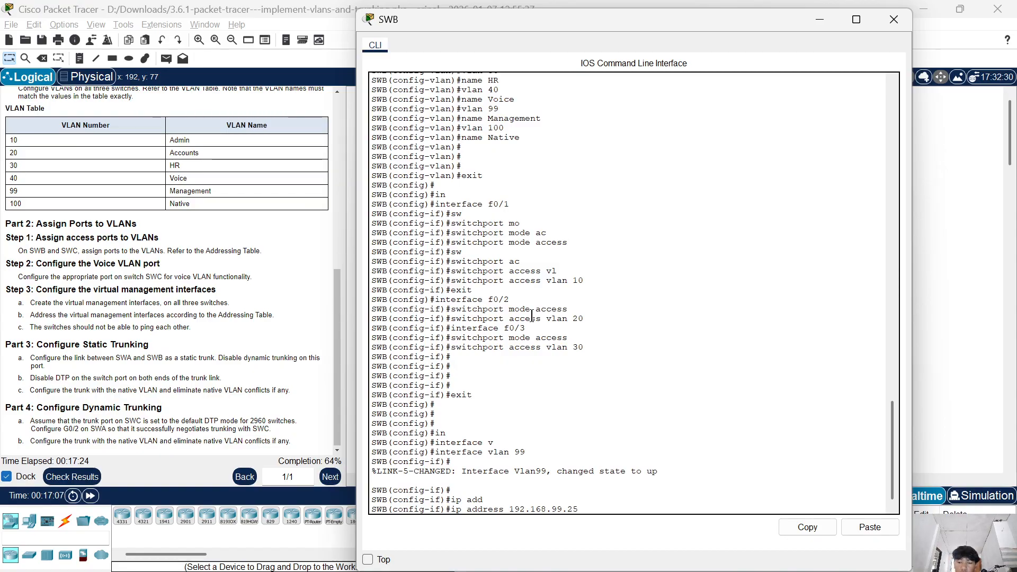
text(3 255)
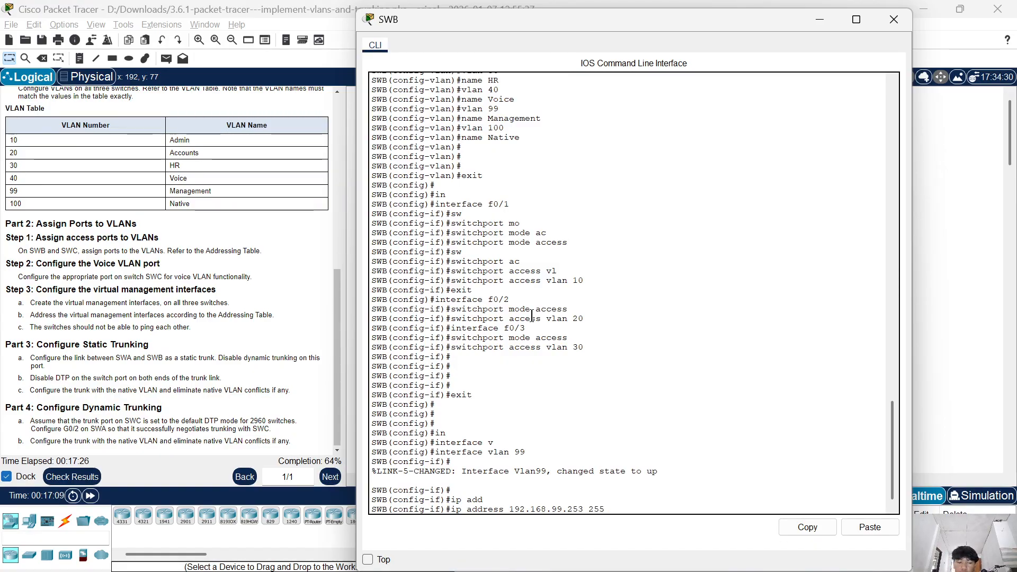
text(.255.255.0)
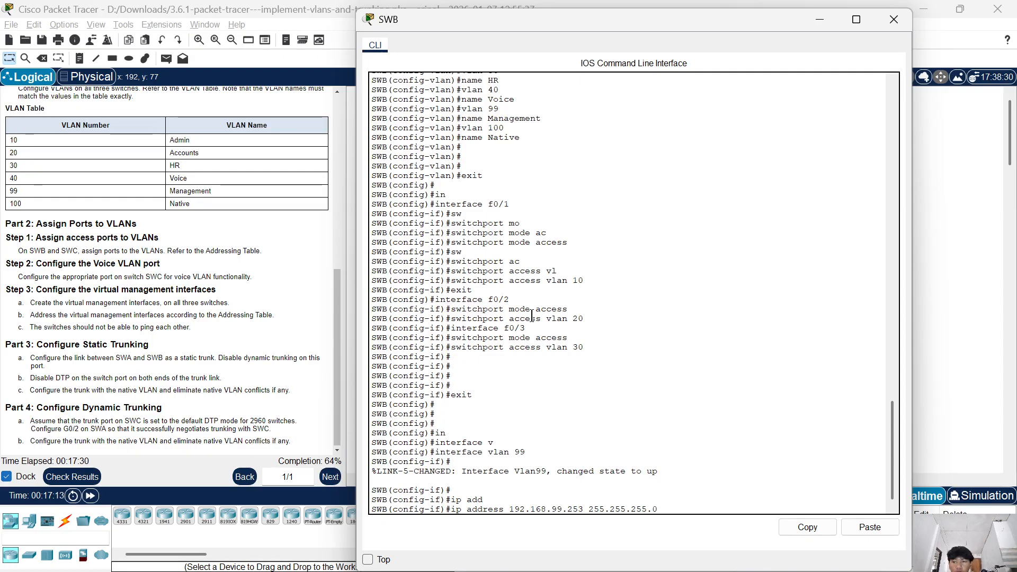
key(Return)
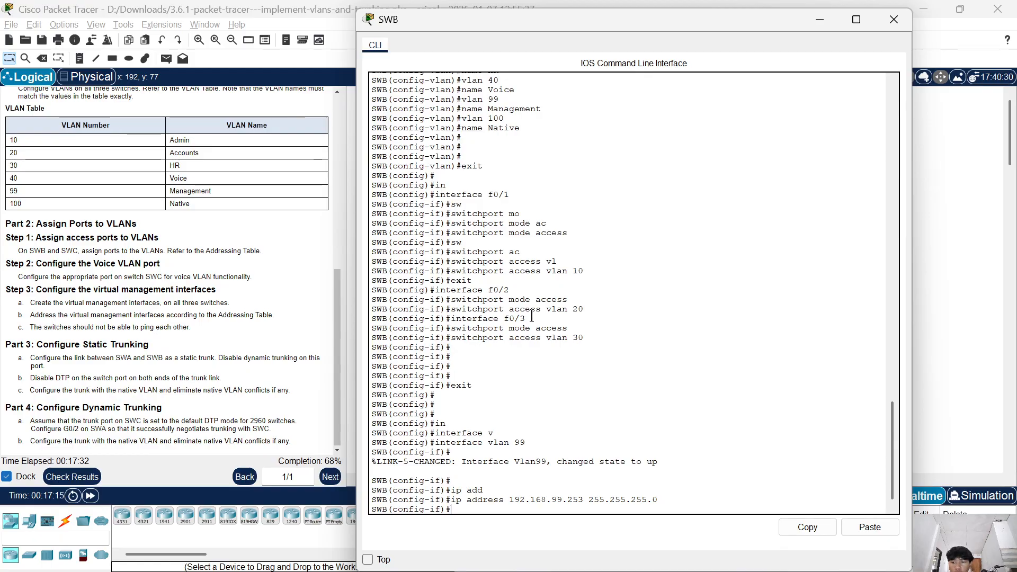
Enable SWB's VLAN 99 interface with no shutdown and close the switch's CLI.
text(no sh)
key(Tab)
key(Return)
key(Return)
key(Return)
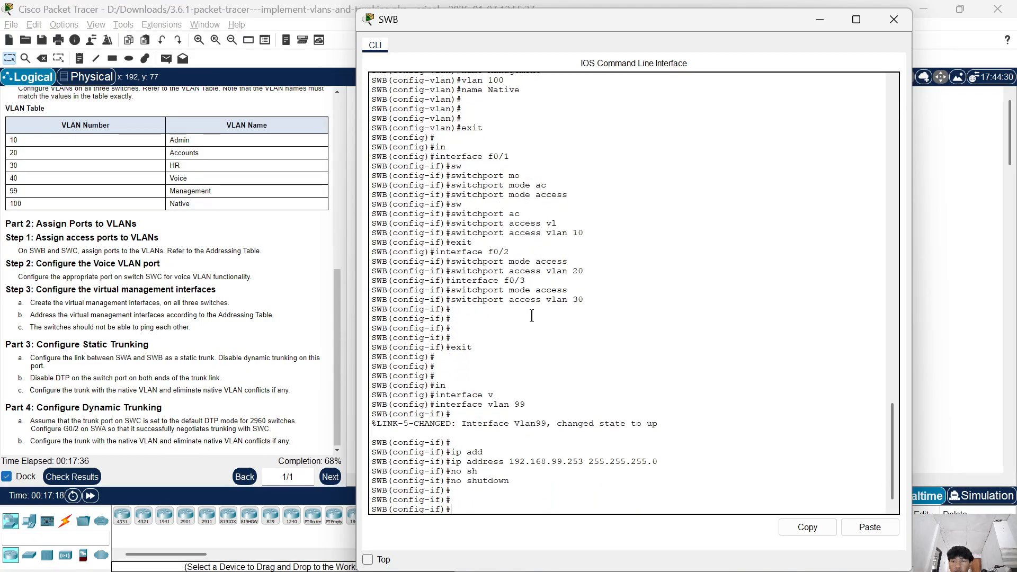
click(894, 19)
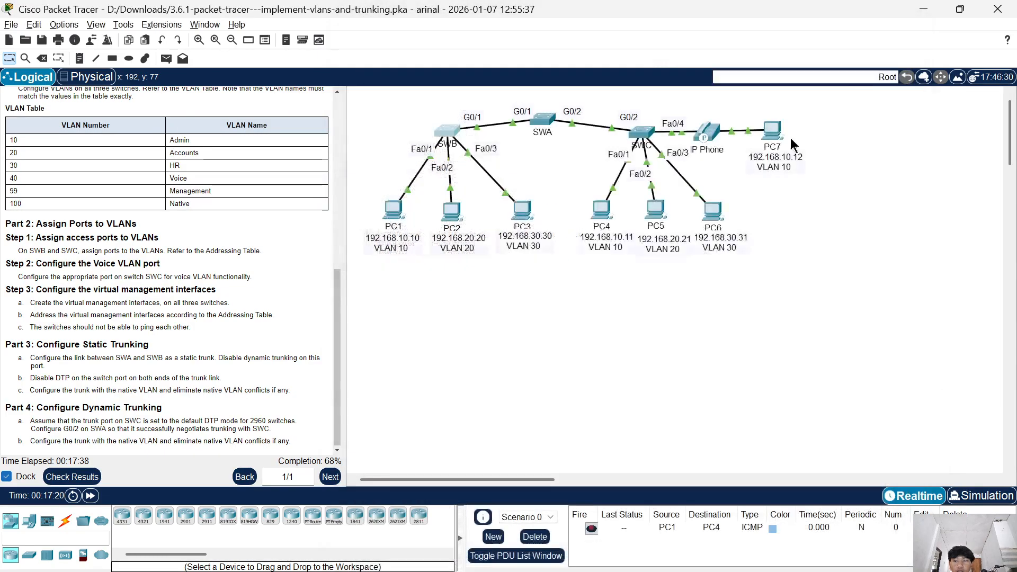
Open SWC's CLI, return to global configuration and create the management interface with interface vlan 99.
click(641, 134)
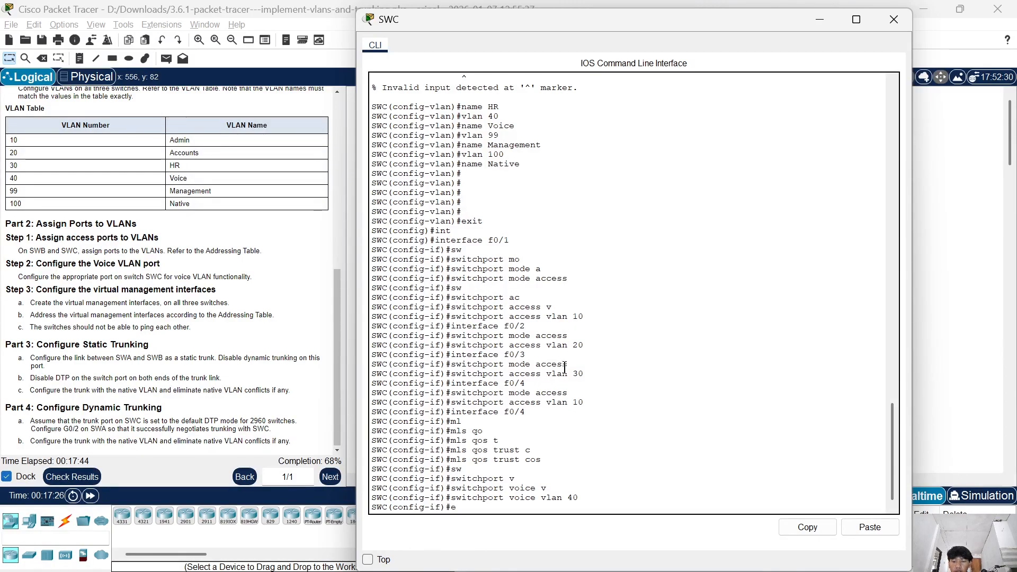
text(exit)
key(Return)
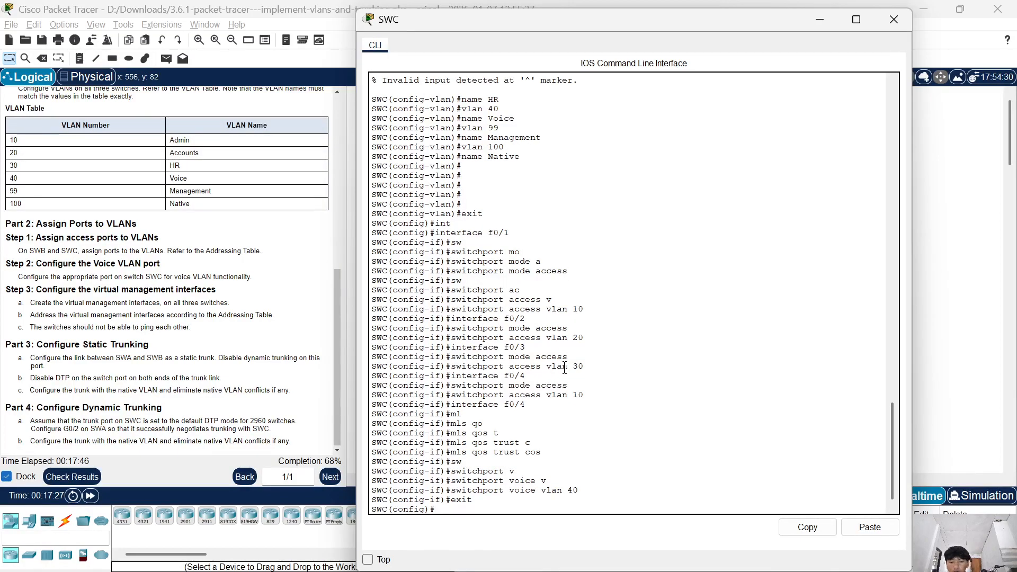
text(in)
key(Tab)
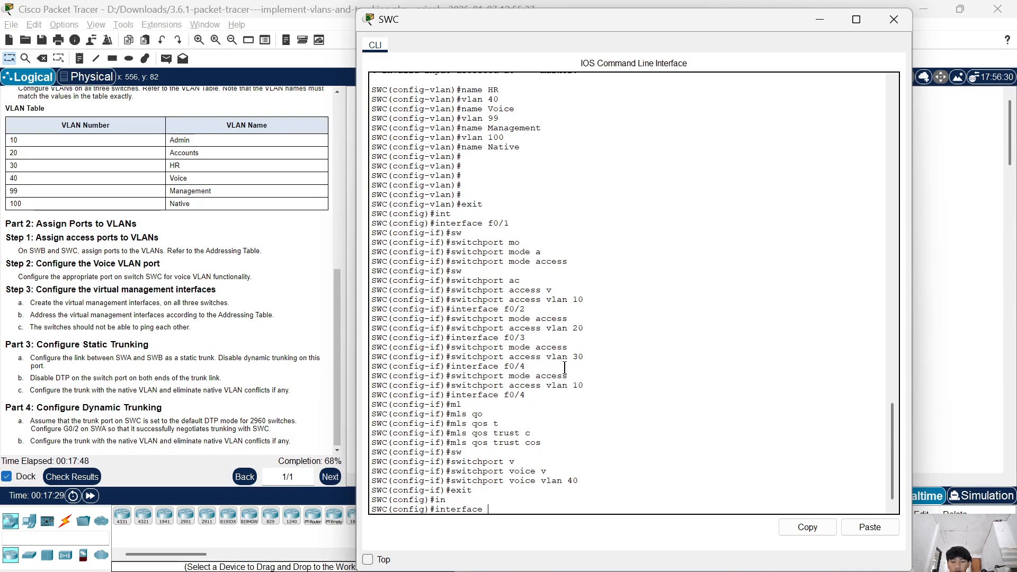
text(v)
key(Tab)
text(99)
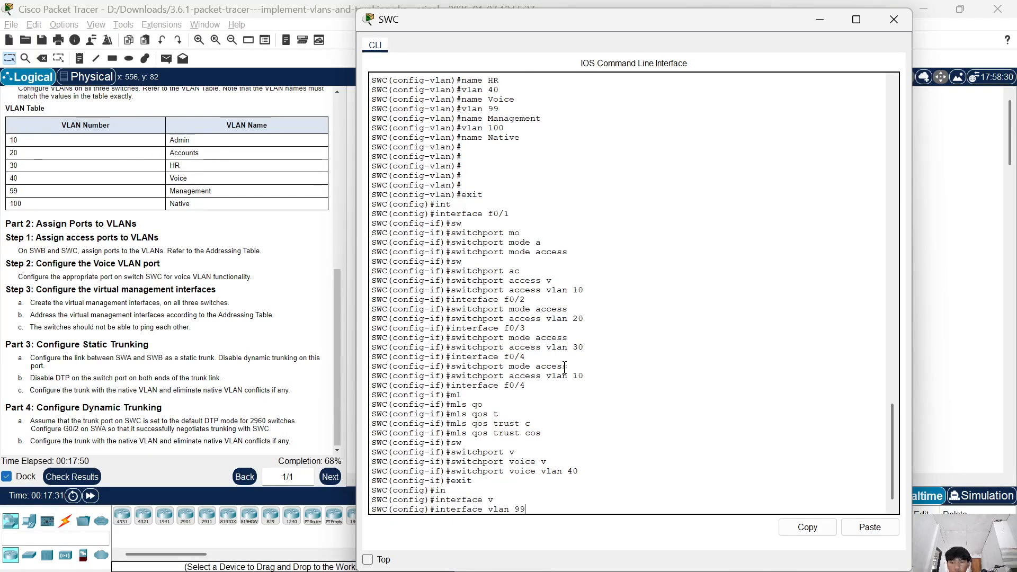
key(Return)
Assign IP address 192.168.99.254 with mask 255.255.255.0 to SWC's VLAN 99 interface.
text(ap)
key(BackSpace)
key(BackSpace)
text(ip a)
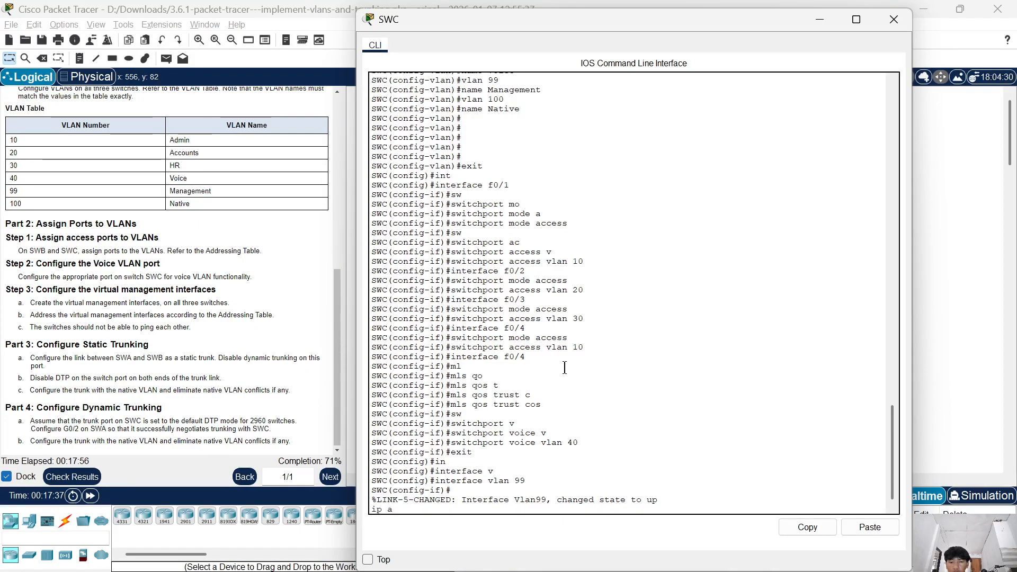
text(dd)
key(Tab)
text(192.168)
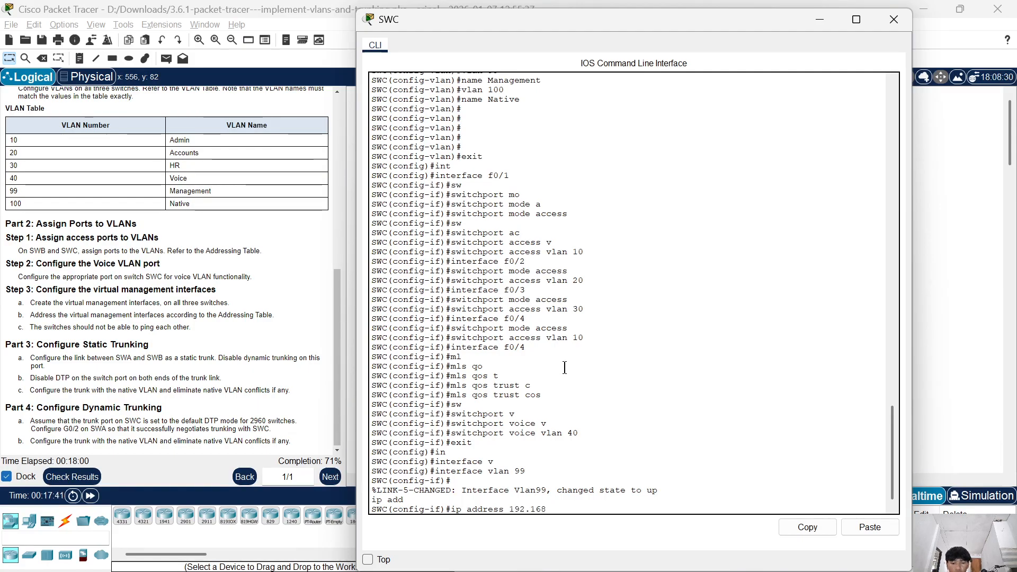
text(.99.)
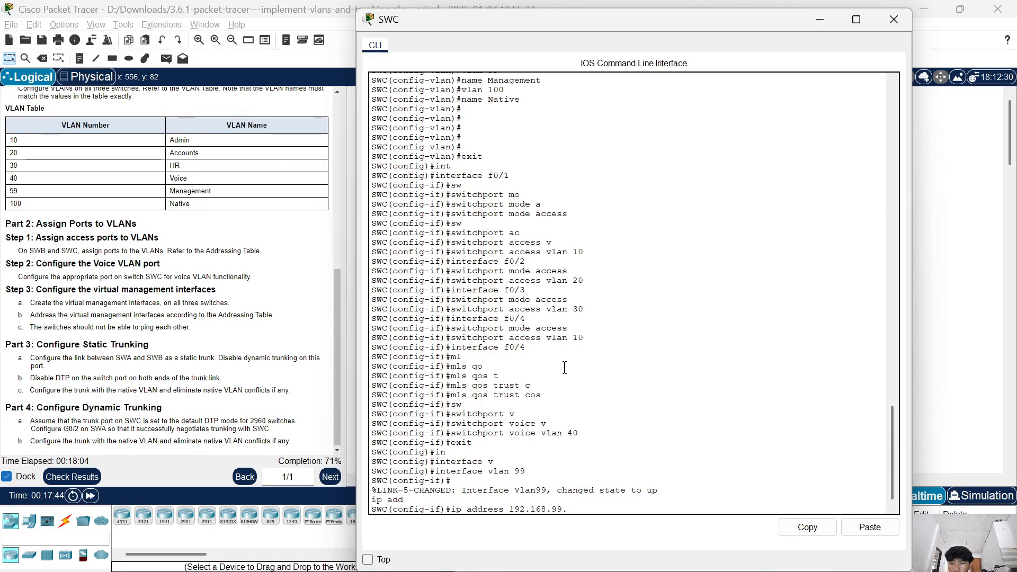
text(2)
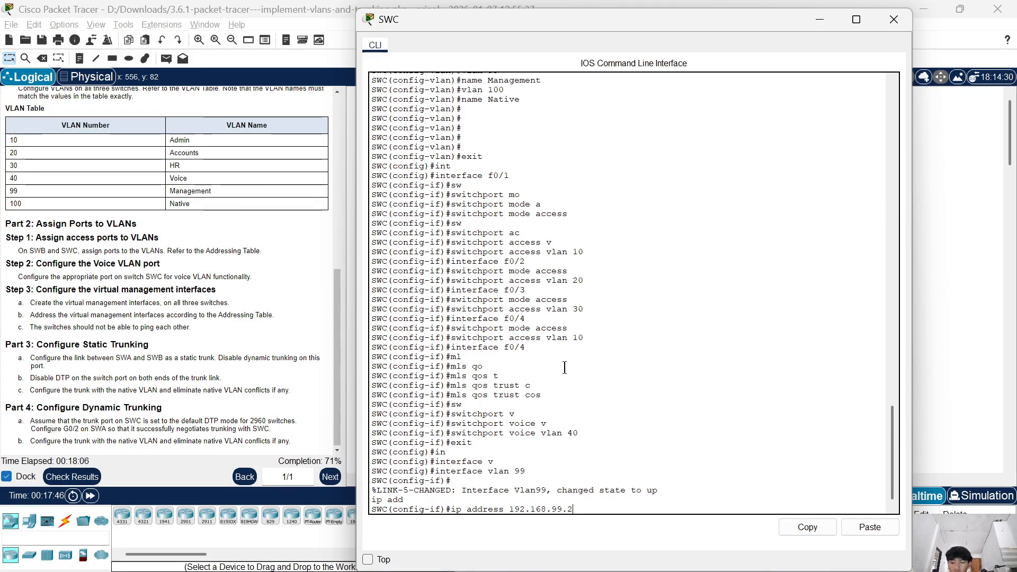
text(54 255.255.255.2)
key(BackSpace)
text(0)
key(Return)
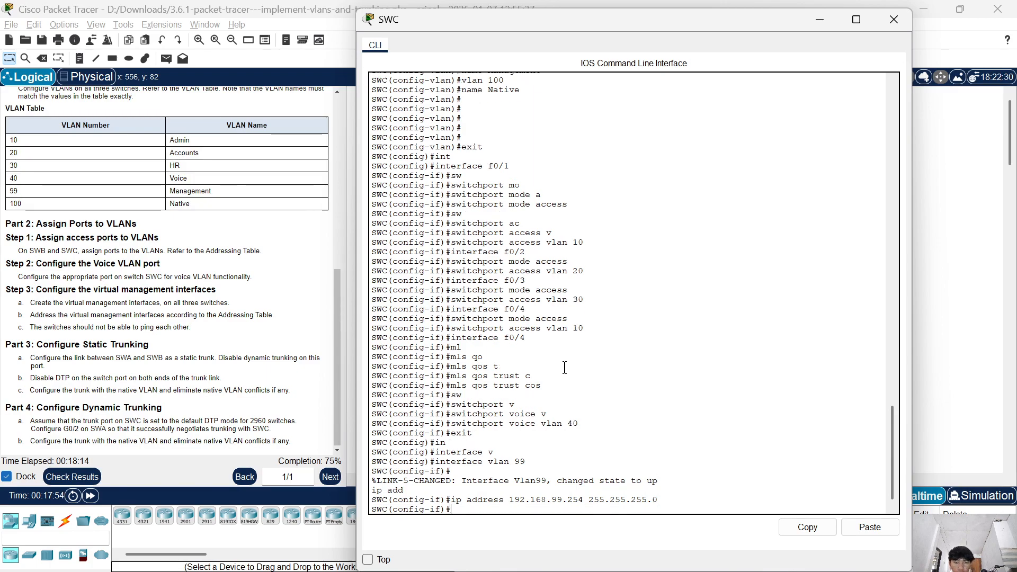
Enable SWC's VLAN 99 interface with no shutdown and close the switch's CLI.
text(no s)
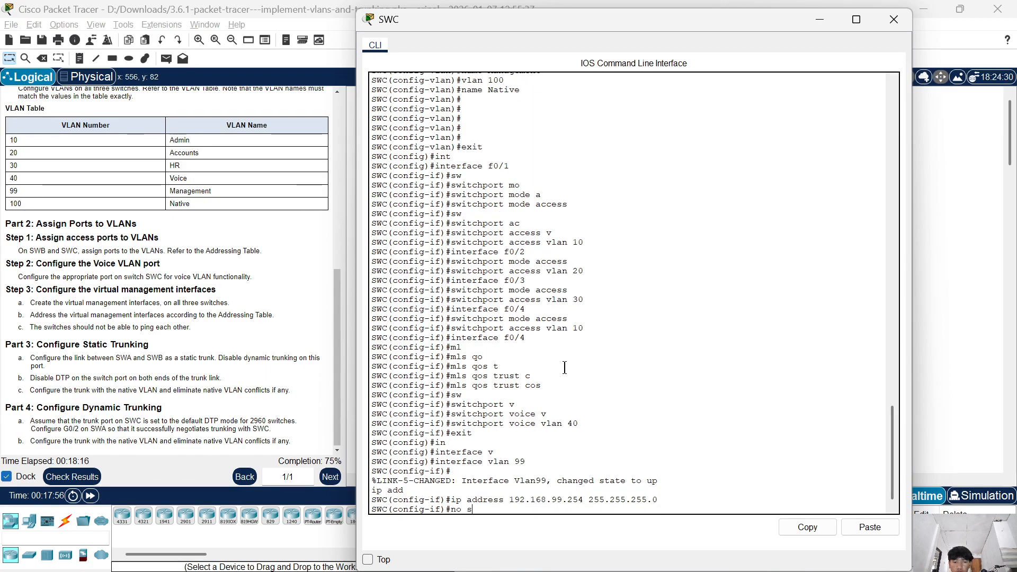
text(h)
key(Tab)
key(Return)
key(Return)
key(Return)
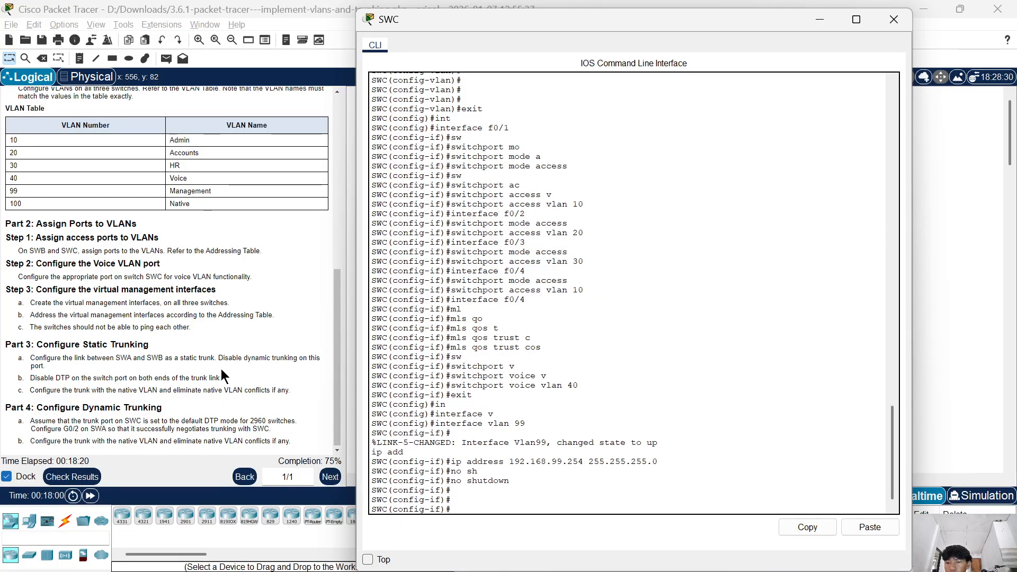
click(890, 17)
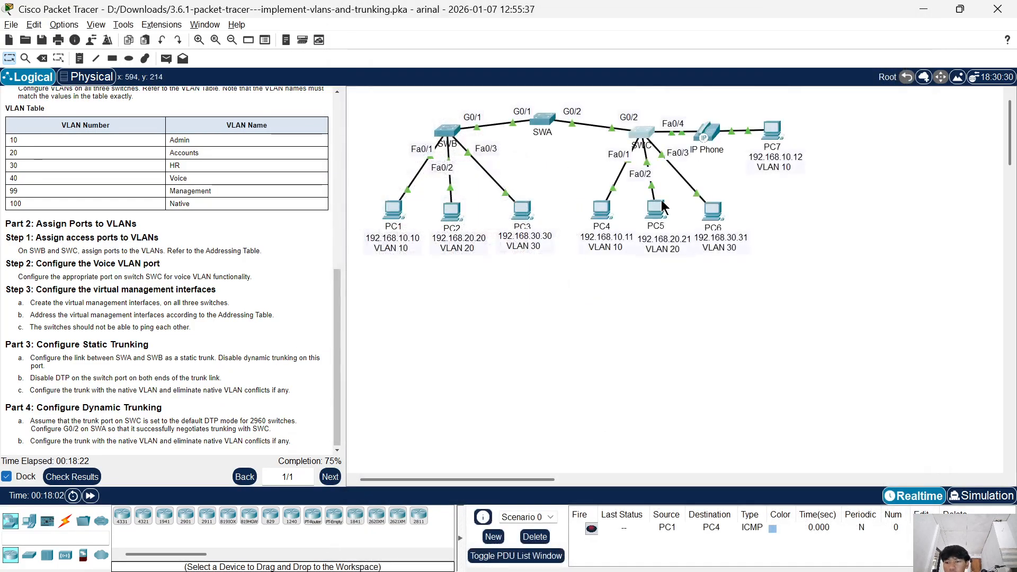
Open SWA's CLI and exit interface configuration mode to global configuration.
click(543, 120)
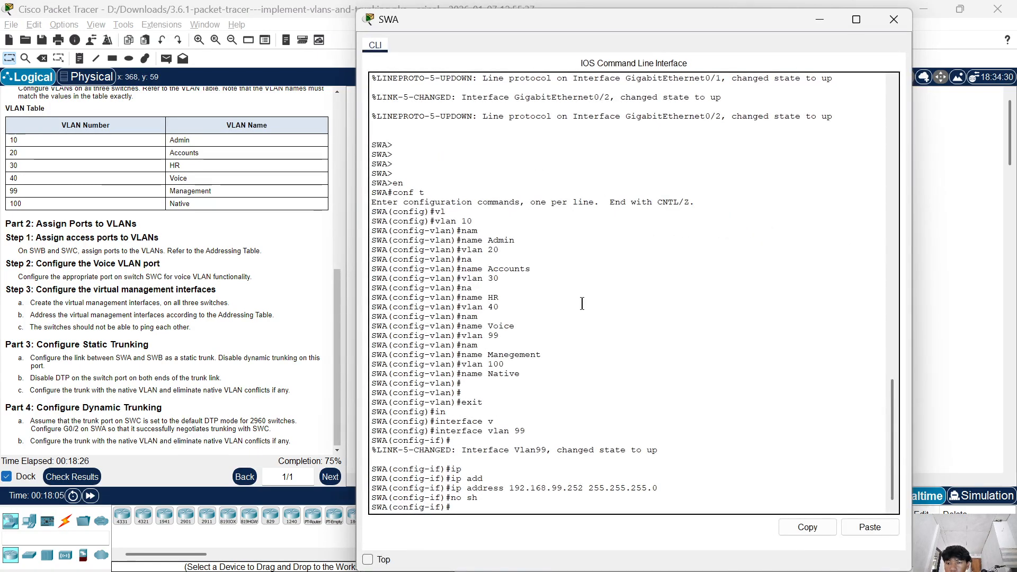
click(551, 355)
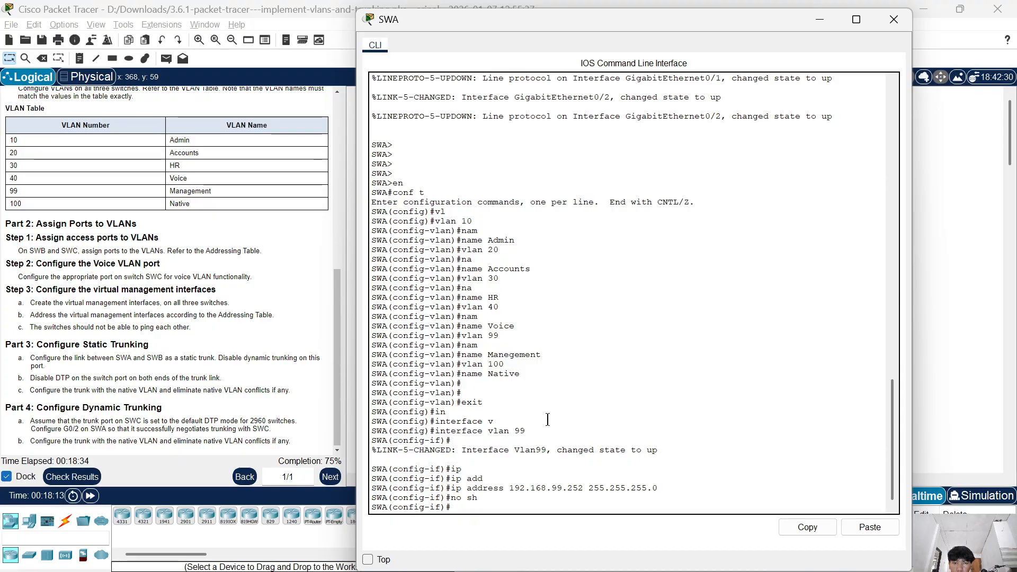
text(exit)
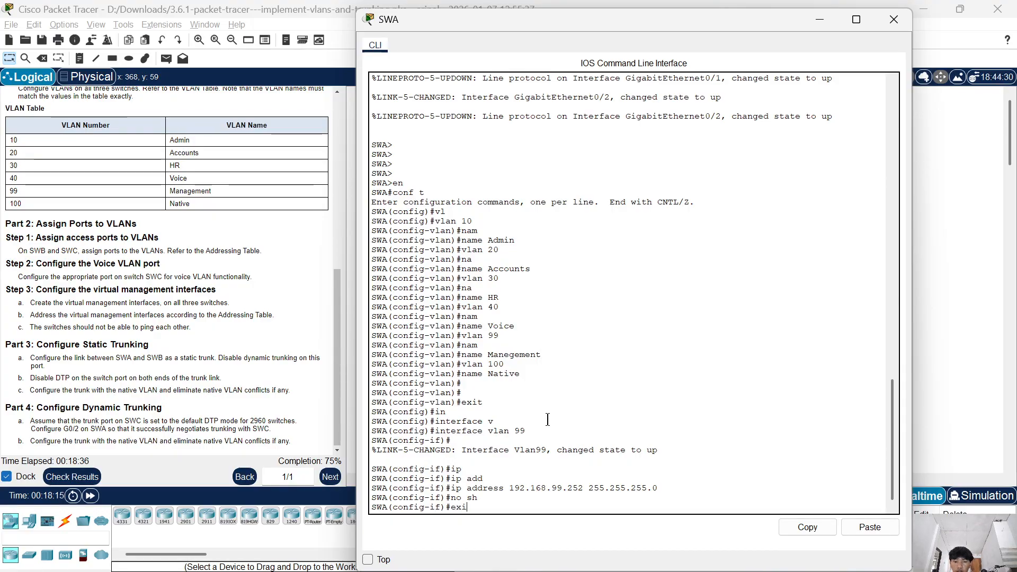
key(Return)
key(Return)
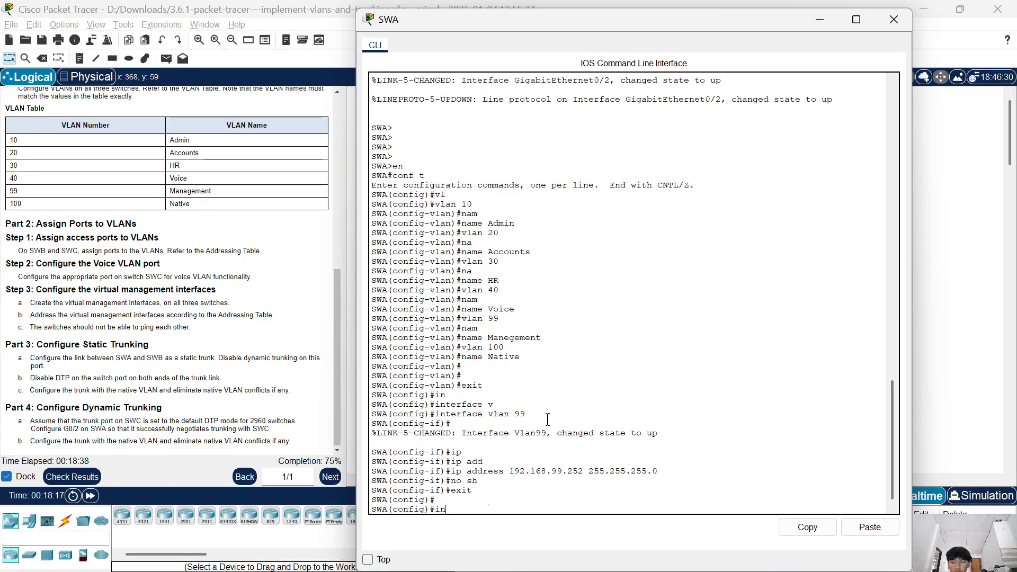
Configure SWA's interface g0/1 as a static trunk with switchport mode trunk.
text(in)
key(Tab)
text(g0/1)
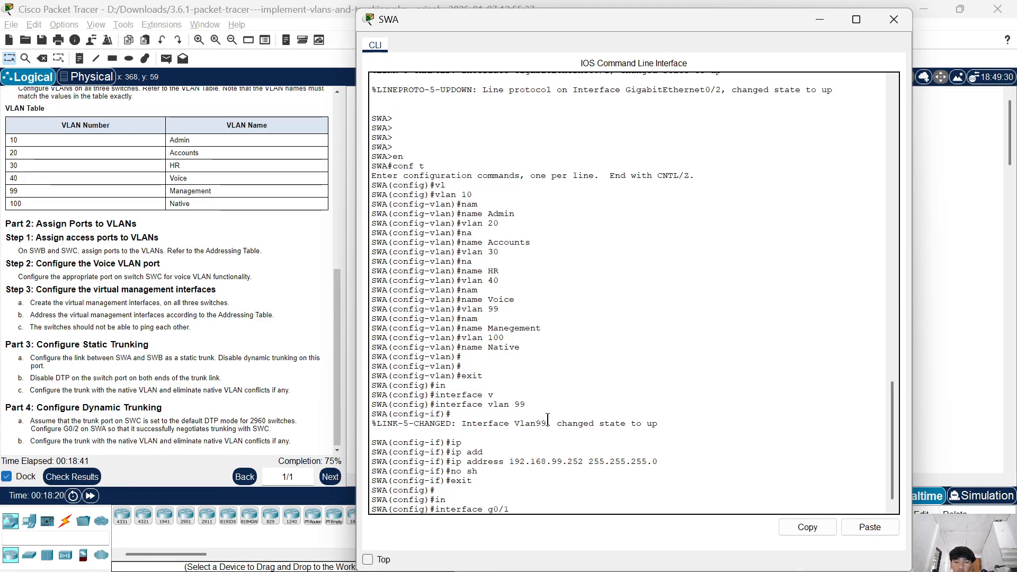
key(Return)
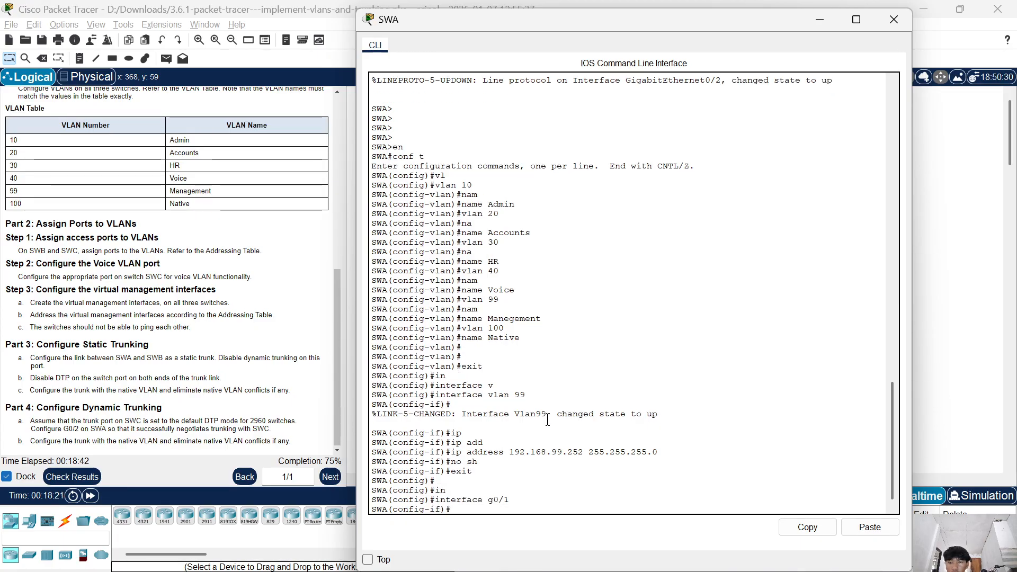
text(sw)
key(Tab)
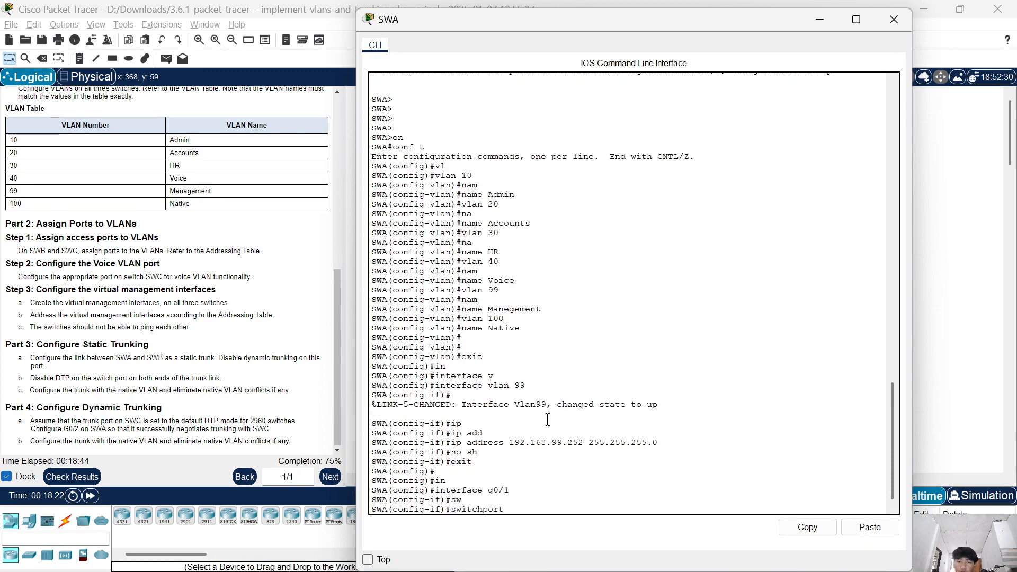
text(mo)
key(Tab)
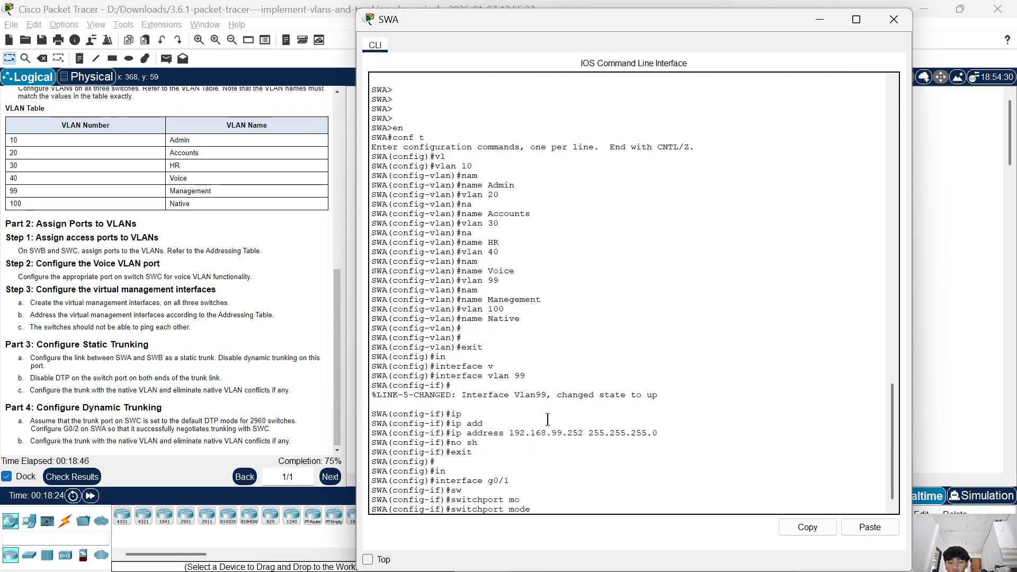
text(t)
key(Tab)
key(Return)
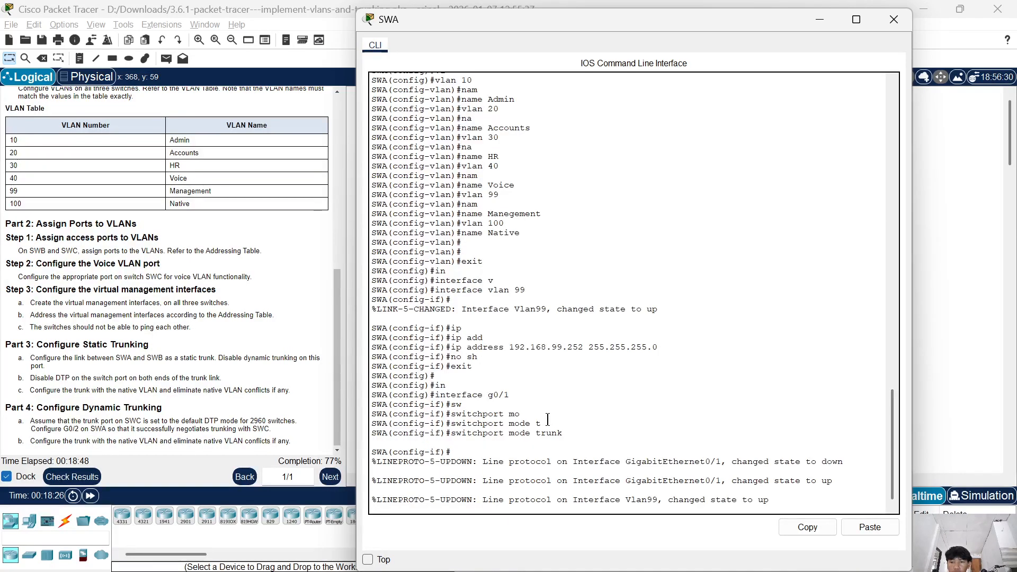
Disable DTP on SWA's interface g0/1 with switchport nonegotiate.
text(sw)
key(Tab)
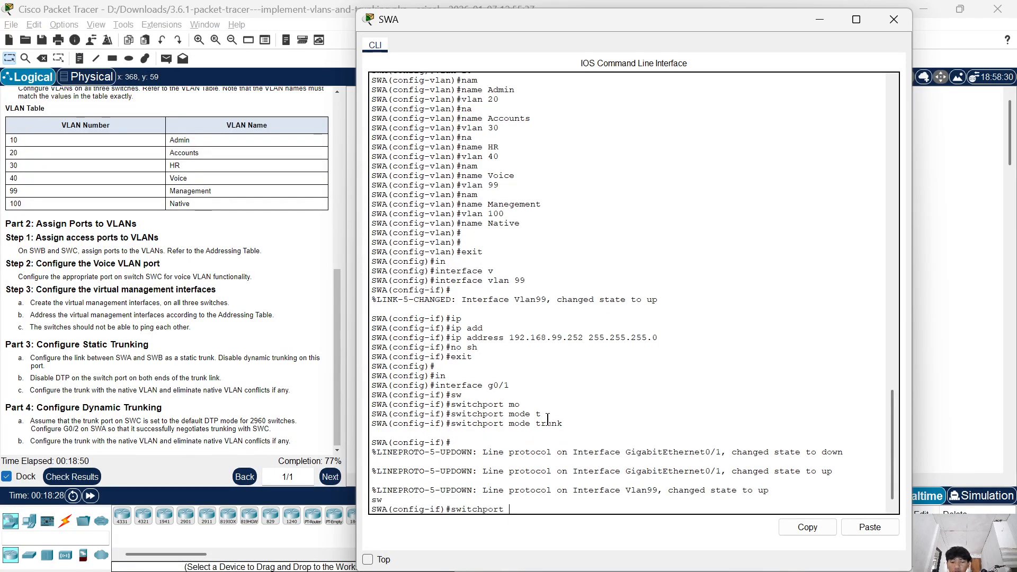
text(n)
key(Tab)
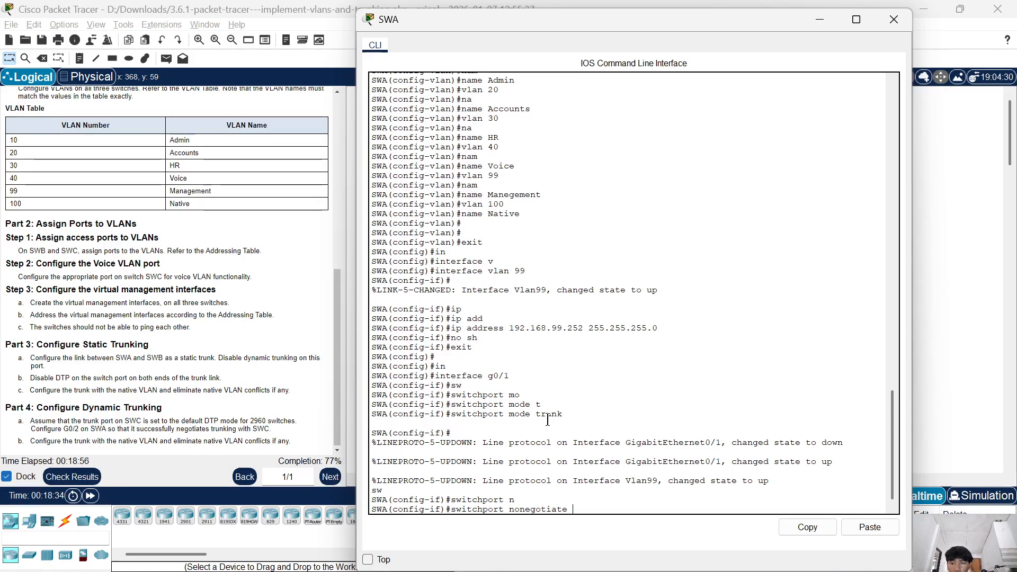
key(Return)
Set the native VLAN of SWA's g0/1 trunk to 100 with switchport trunk native vlan 100.
text(sw)
key(Tab)
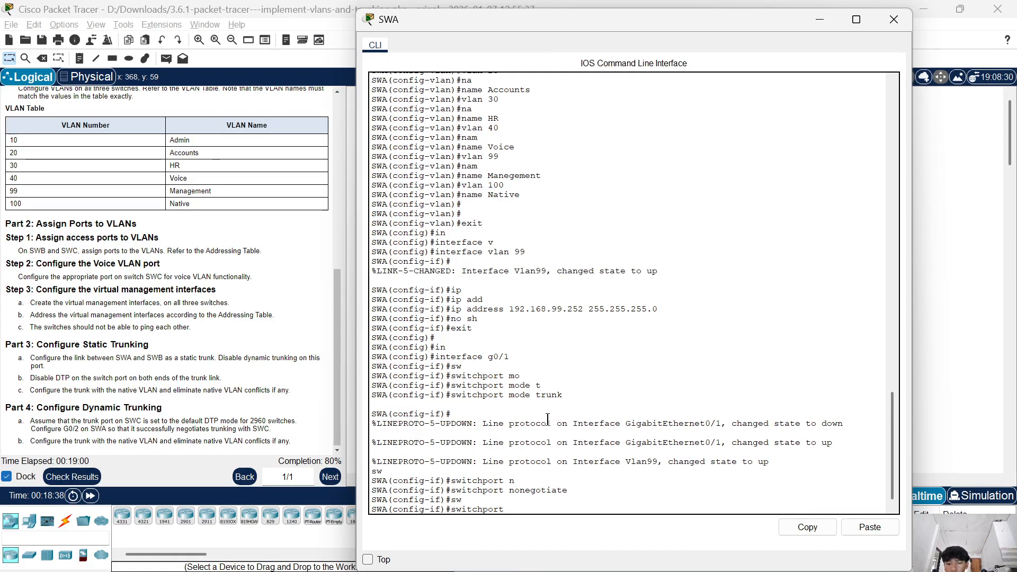
text(t)
key(Tab)
text(n)
key(Tab)
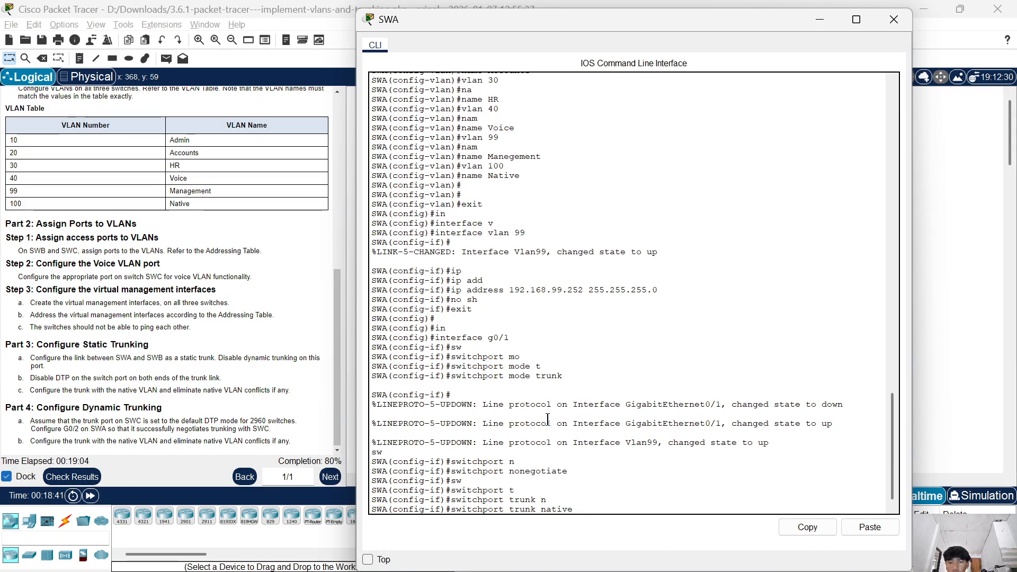
text(v)
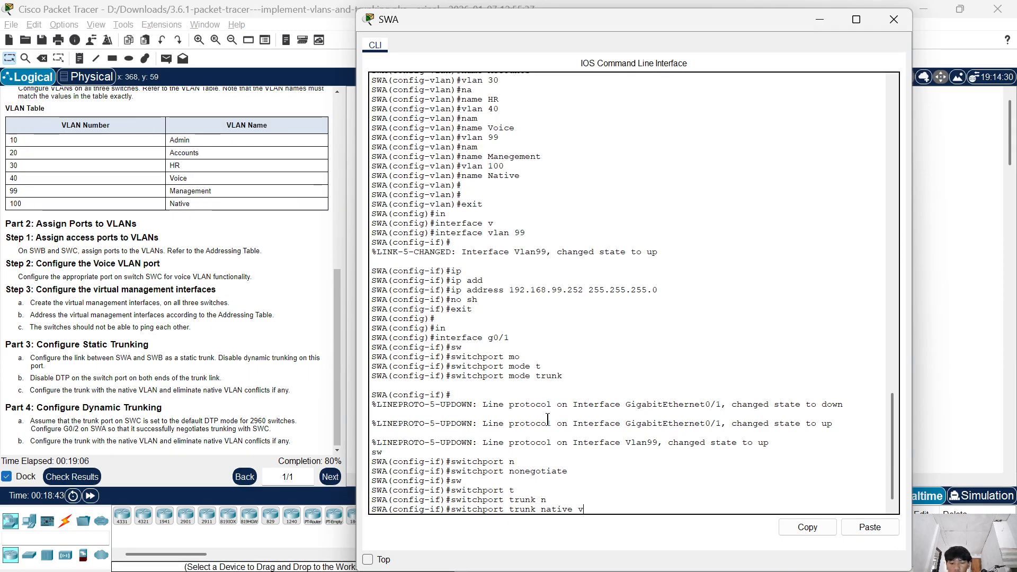
text(l)
key(Tab)
text(100)
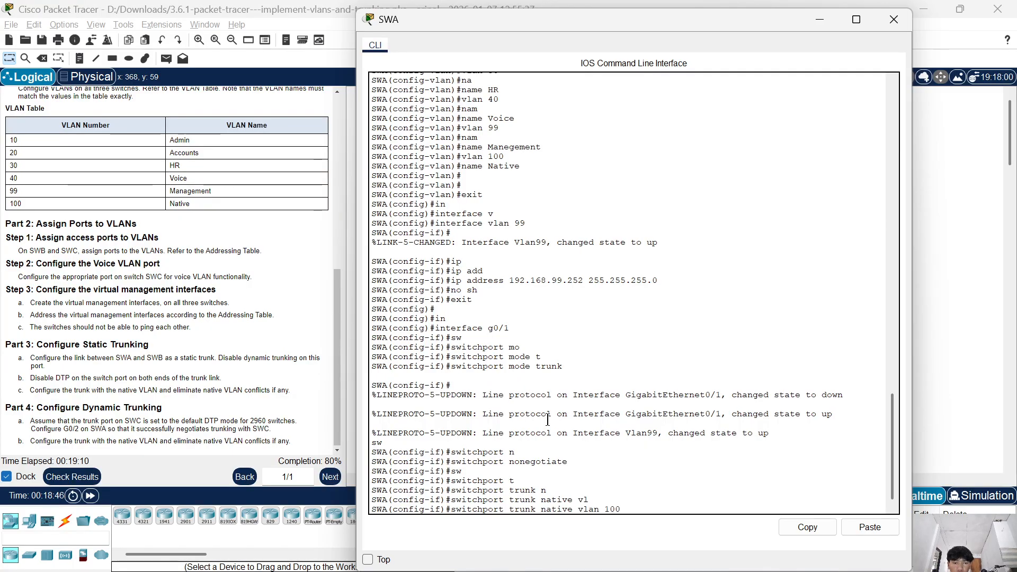
key(Return)
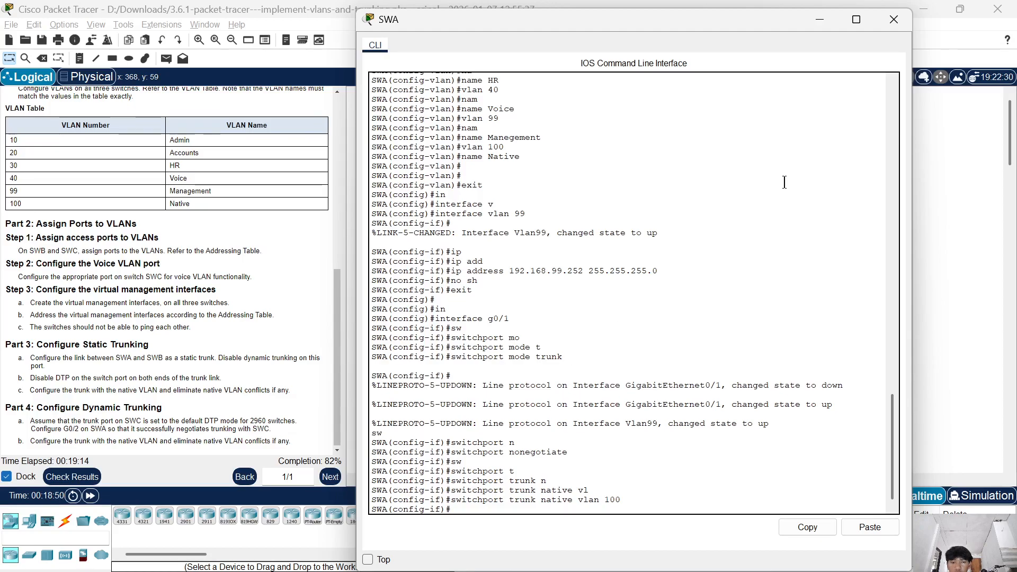
Close SWA's CLI, open SWB's CLI and exit interface configuration mode to global configuration.
click(893, 20)
click(446, 131)
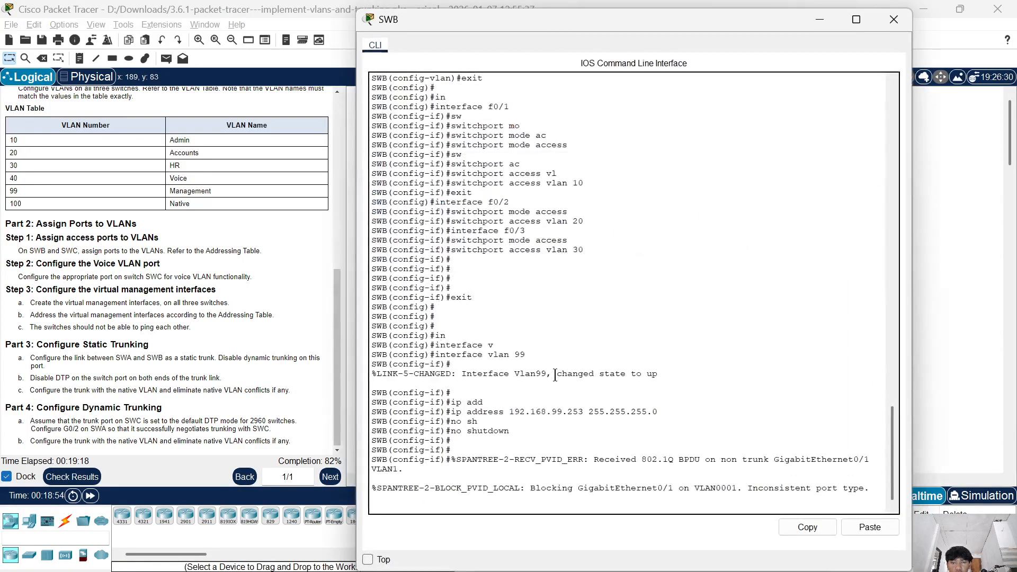
key(Return)
key(Return)
key(Return)
text(exit)
key(Return)
key(Return)
key(Return)
Configure SWB's interface g0/1 as a static trunk with switchport mode trunk.
text(ig)#)
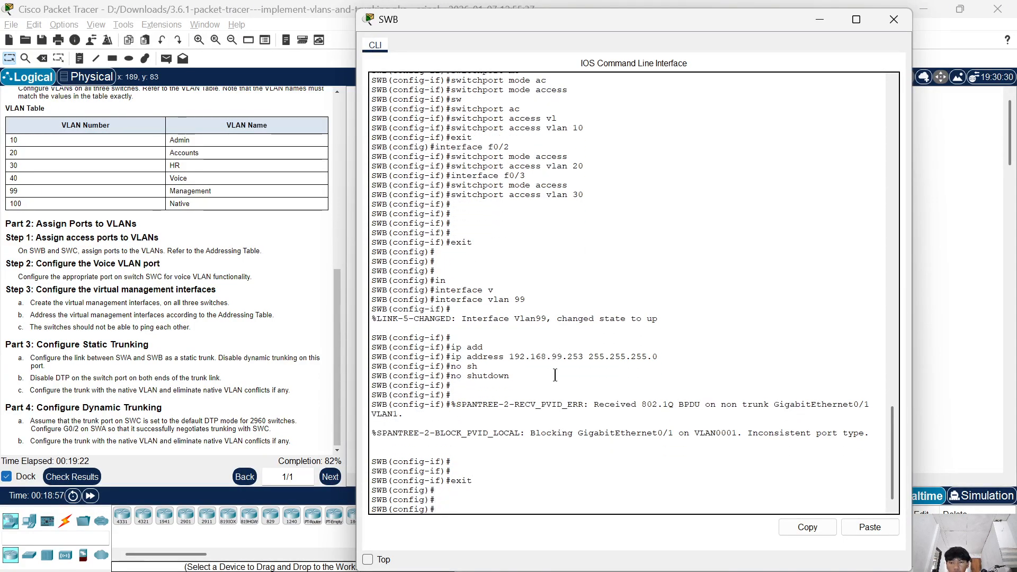
text(n)
key(Tab)
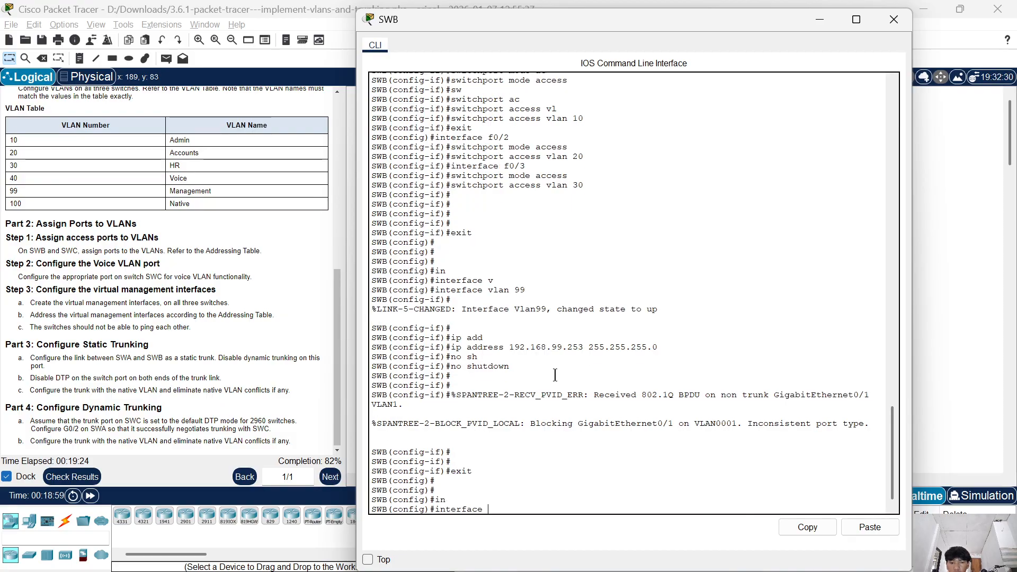
text(g)
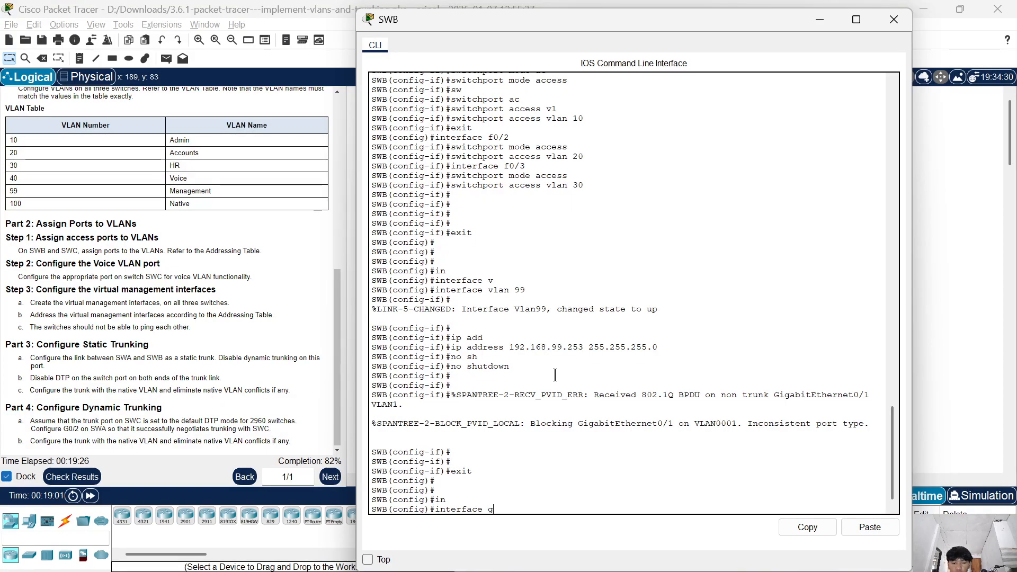
text(0.)
text(1)
key(BackSpace)
text(/1)
key(Return)
text(switchport mo)
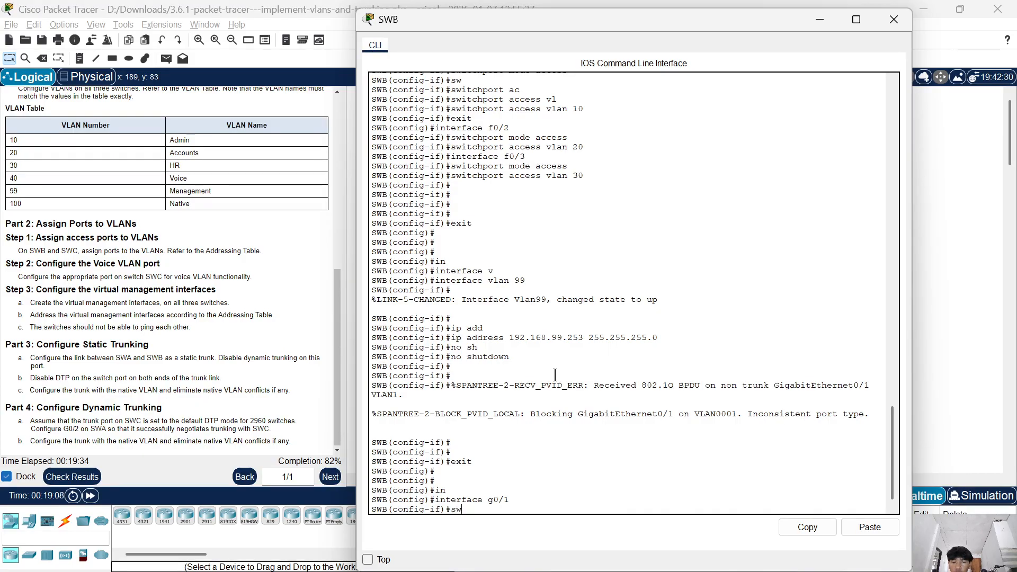
key(Tab)
text(mo)
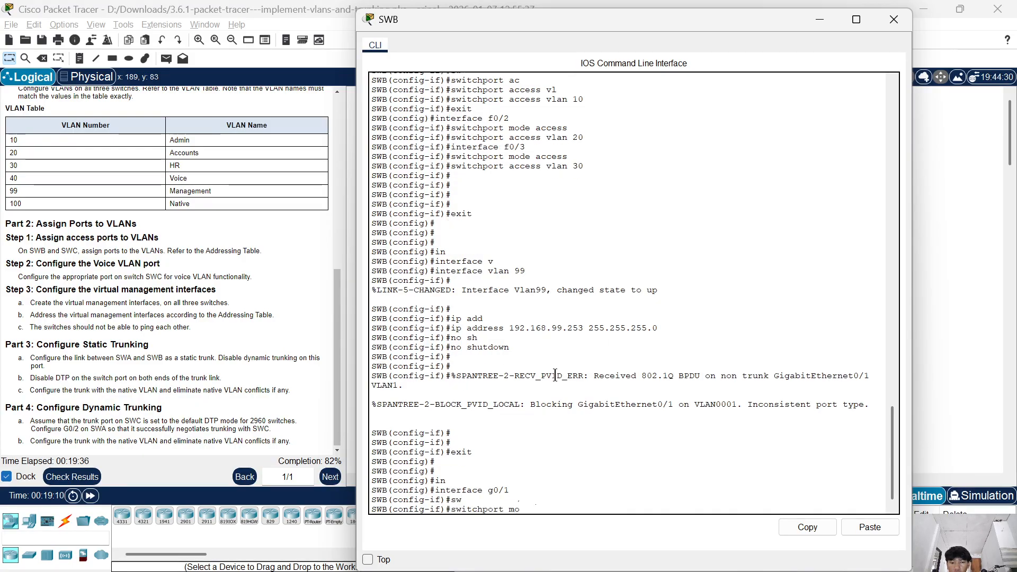
key(Tab)
text(t)
key(Tab)
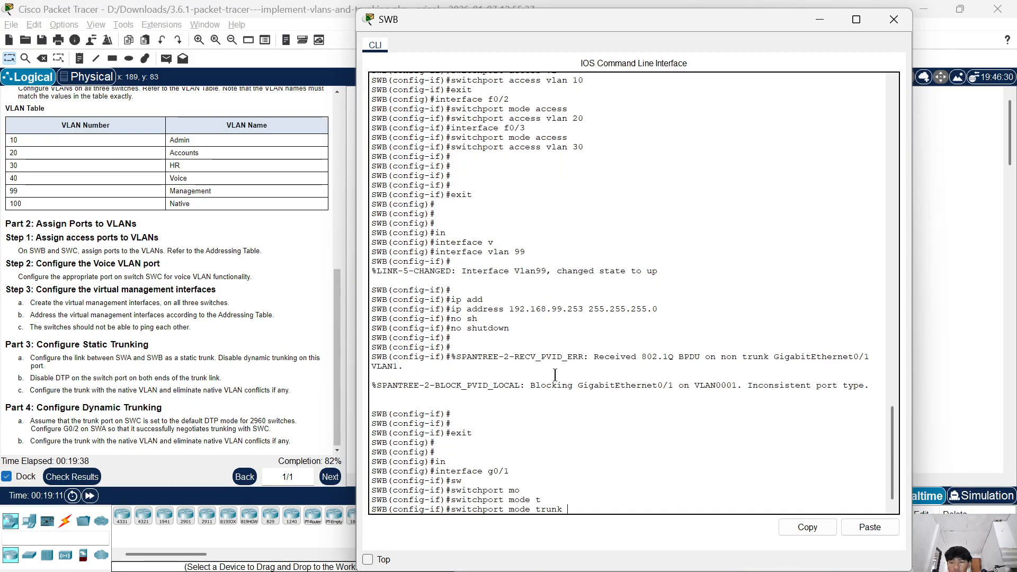
key(Return)
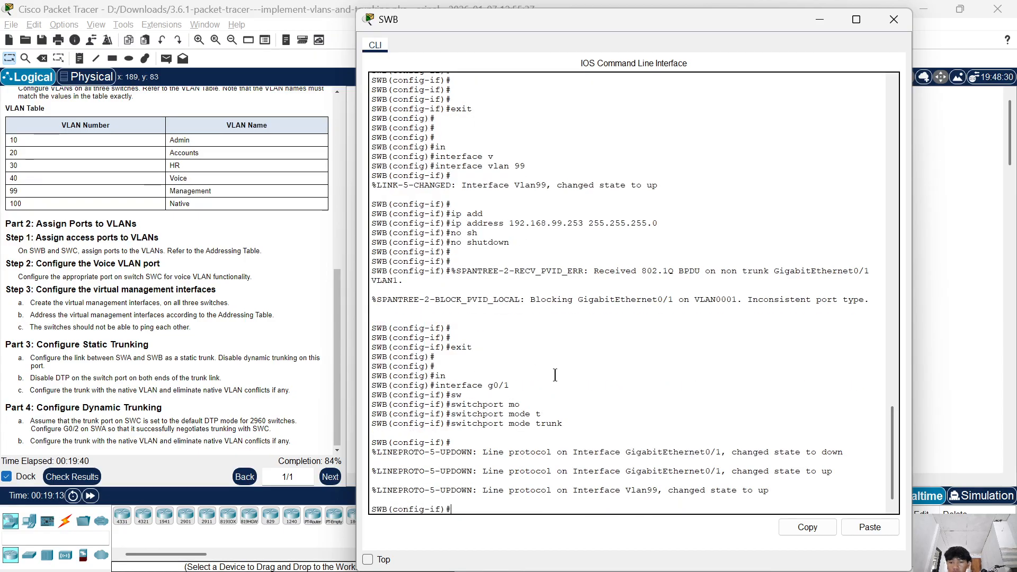
Disable DTP on SWB's interface g0/1 with switchport nonegotiate.
text(sw)
key(Tab)
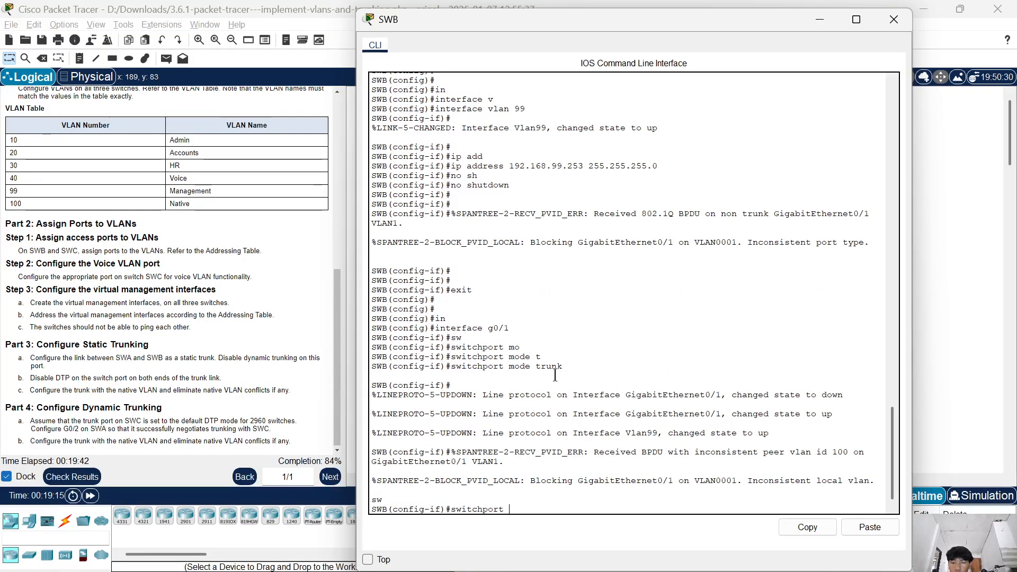
text(no)
key(Tab)
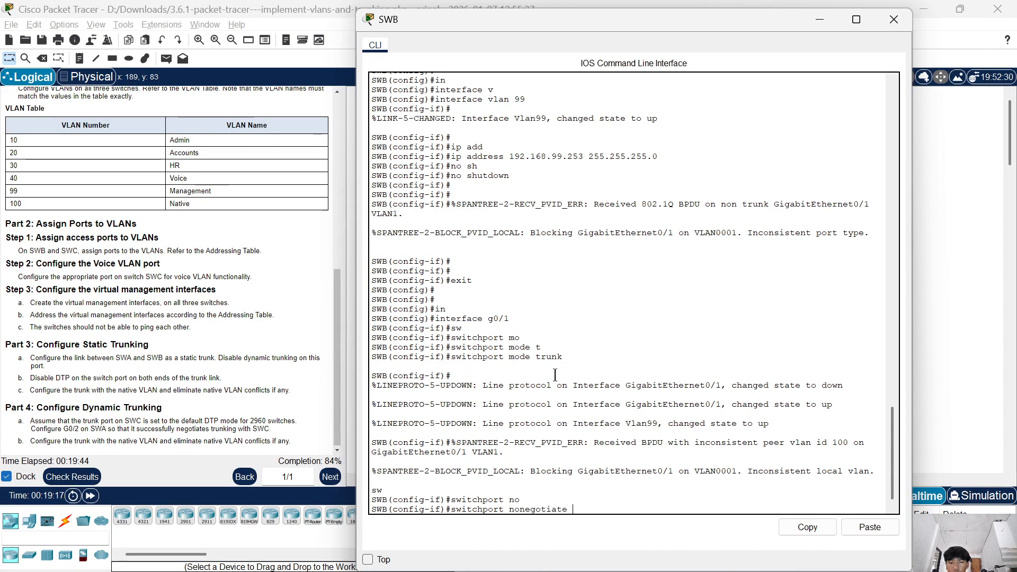
key(Return)
Set the native VLAN of SWB's g0/1 trunk to 100 with switchport trunk native vlan 100.
text(sw)
key(Tab)
text(t)
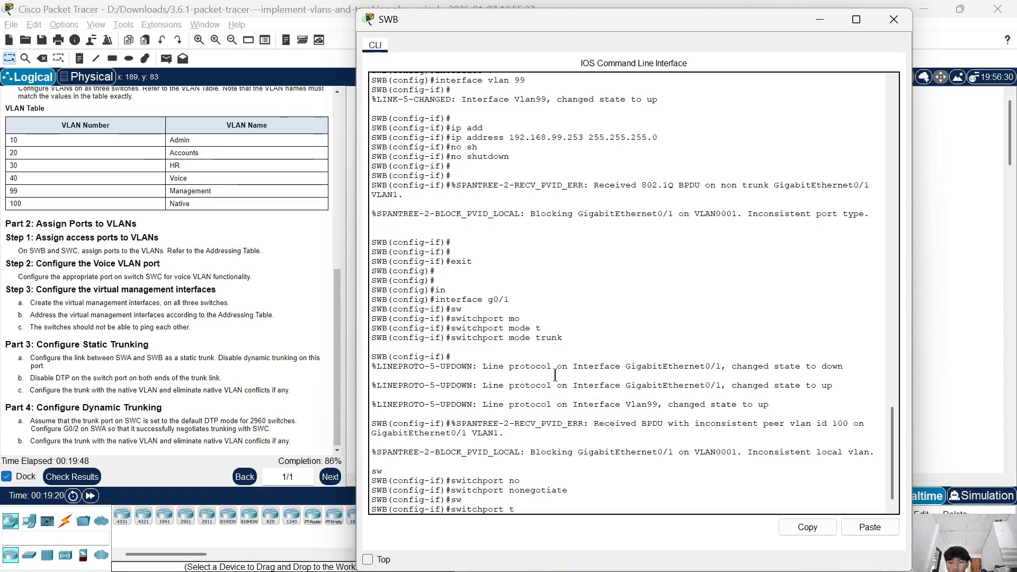
key(Tab)
text(na)
key(Tab)
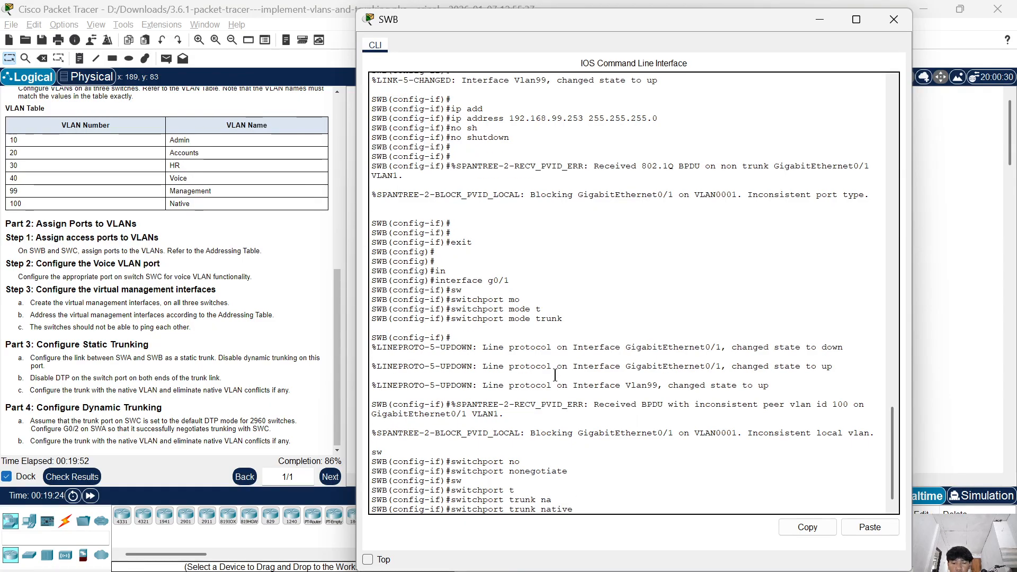
text(v)
key(Tab)
text(100)
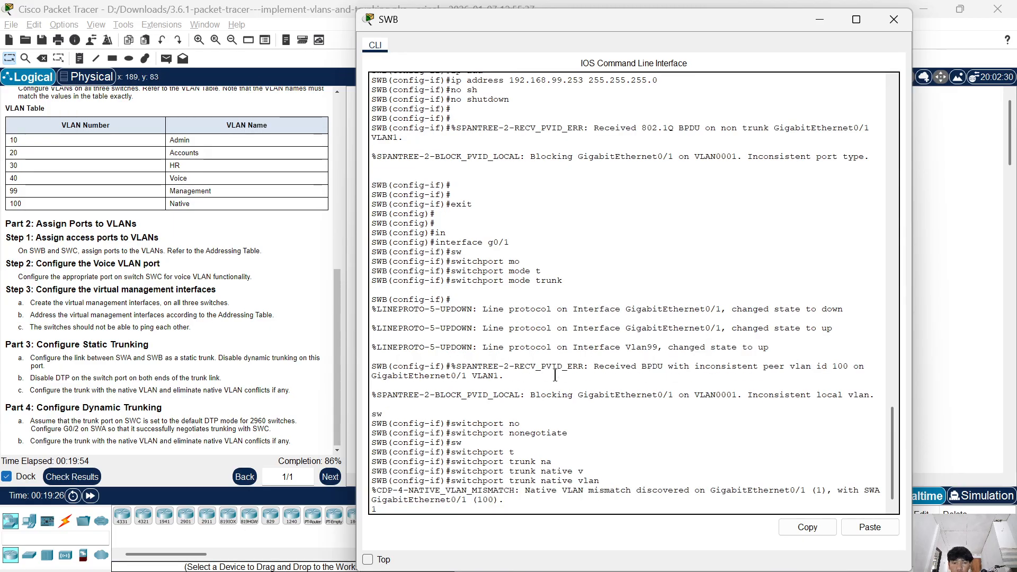
key(Return)
key(Return)
key(Return)
key(Return)
key(Return)
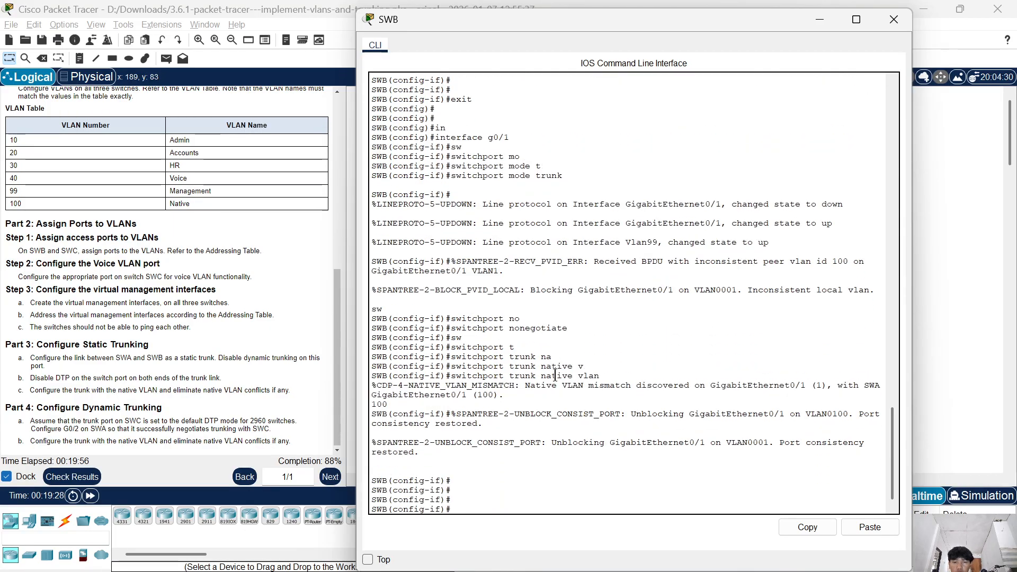
Reissue switchport trunk native vlan 100 on SWB's g0/1 from the command history and close the switch's CLI.
key(Up)
key(Up)
key(Down)
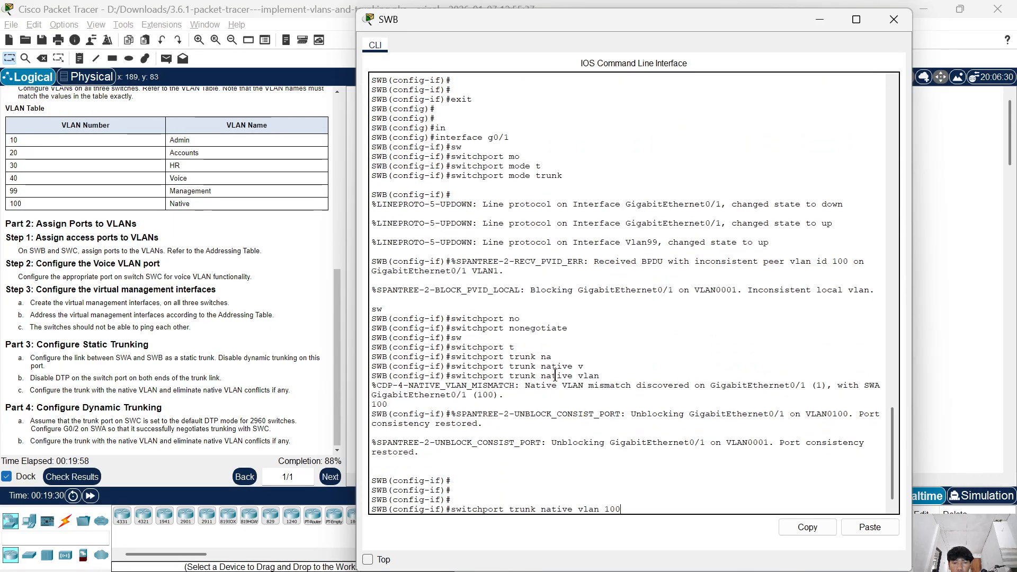
key(Return)
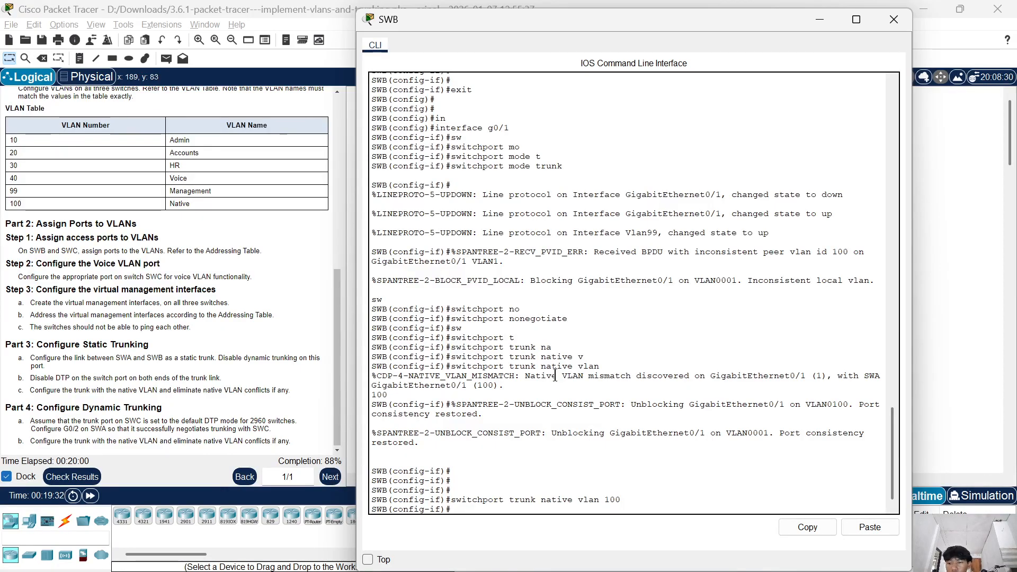
scroll(185, 316, down, 1)
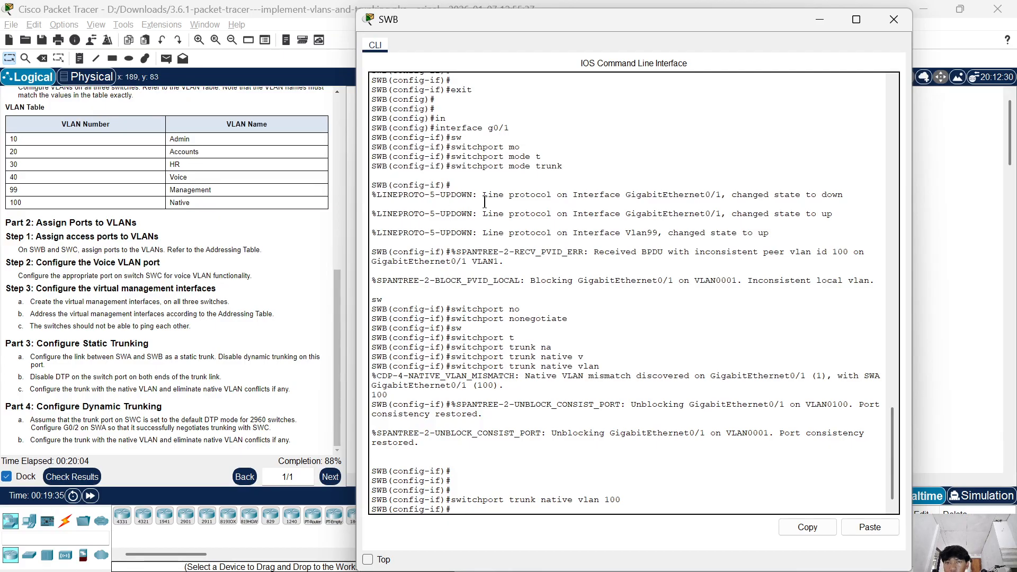
click(893, 20)
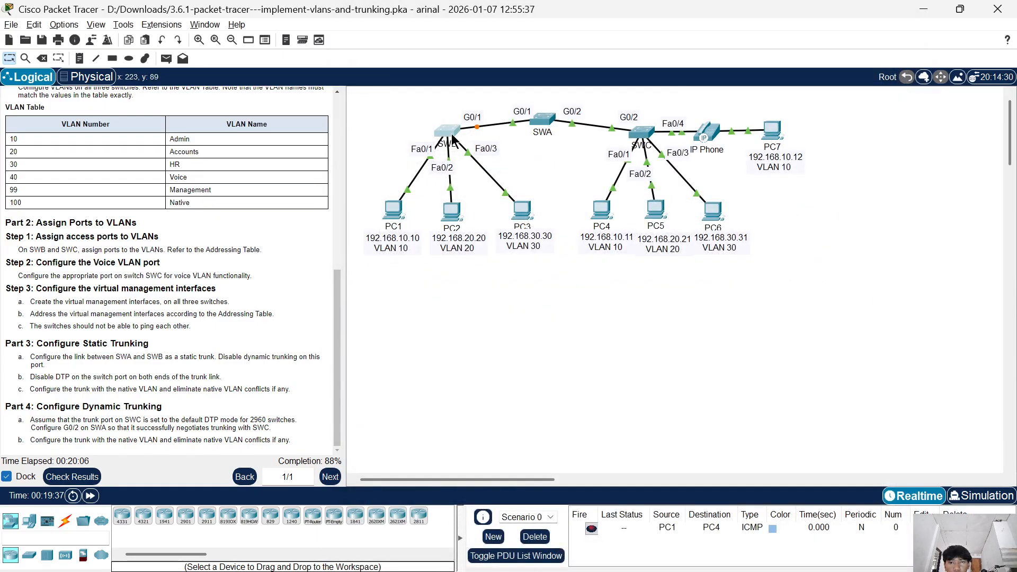
Open SWA's CLI, exit the current interface and enter configuration mode for interface g0/2.
click(542, 124)
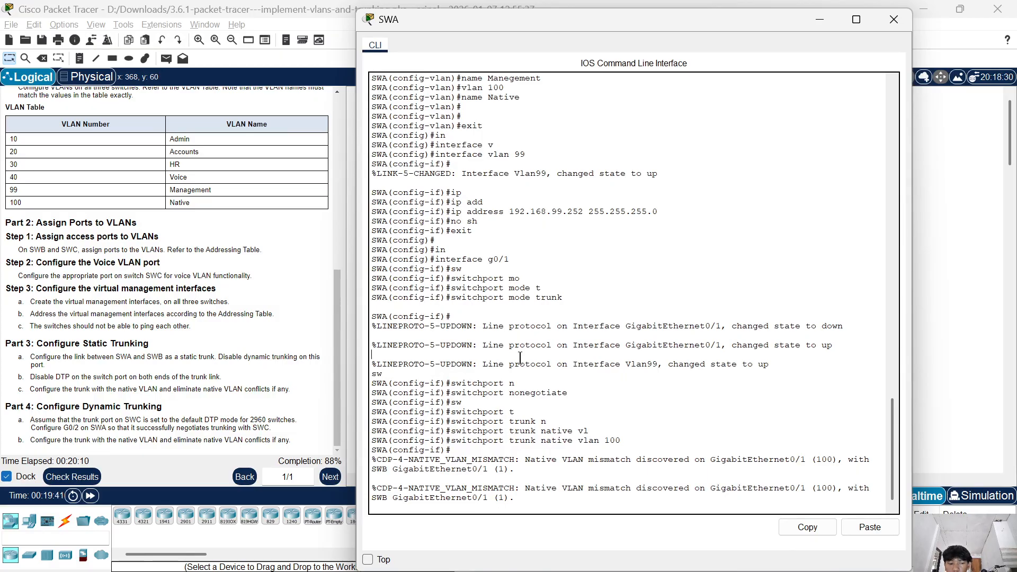
key(Return)
key(Return)
key(Return)
text(exit)
key(Return)
text(ig)#i)
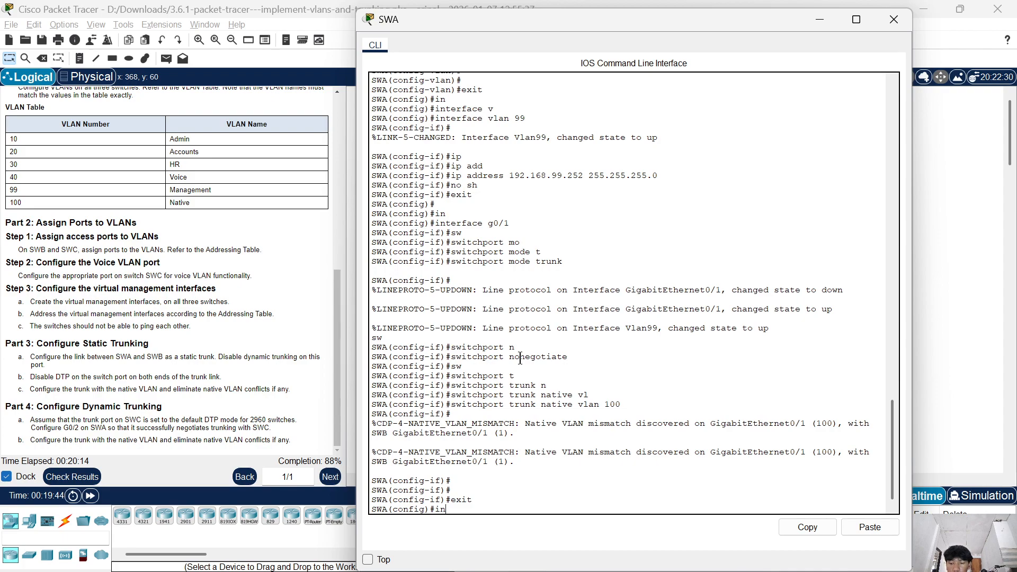
text(n)
key(Tab)
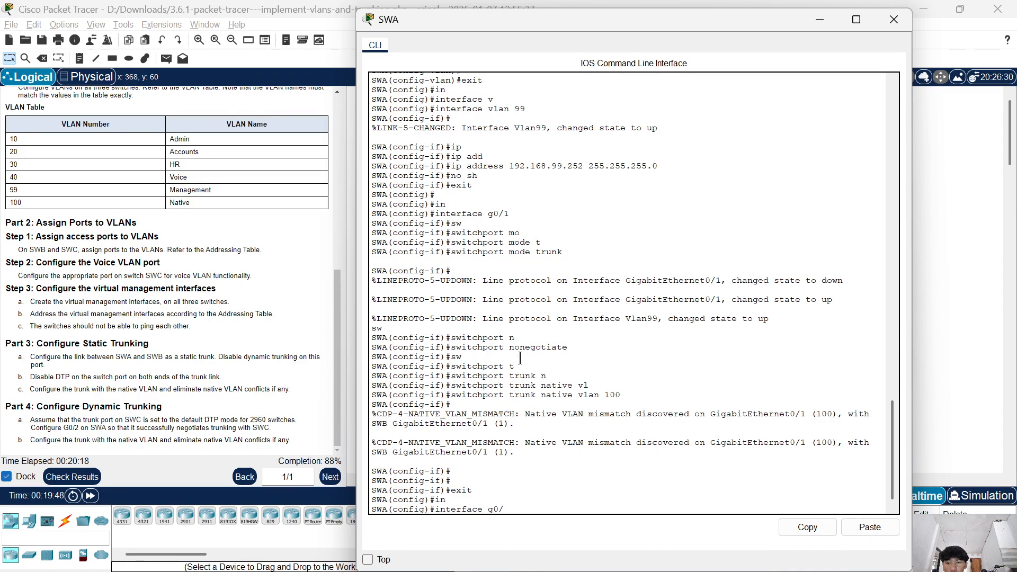
text(g0/2)
key(Return)
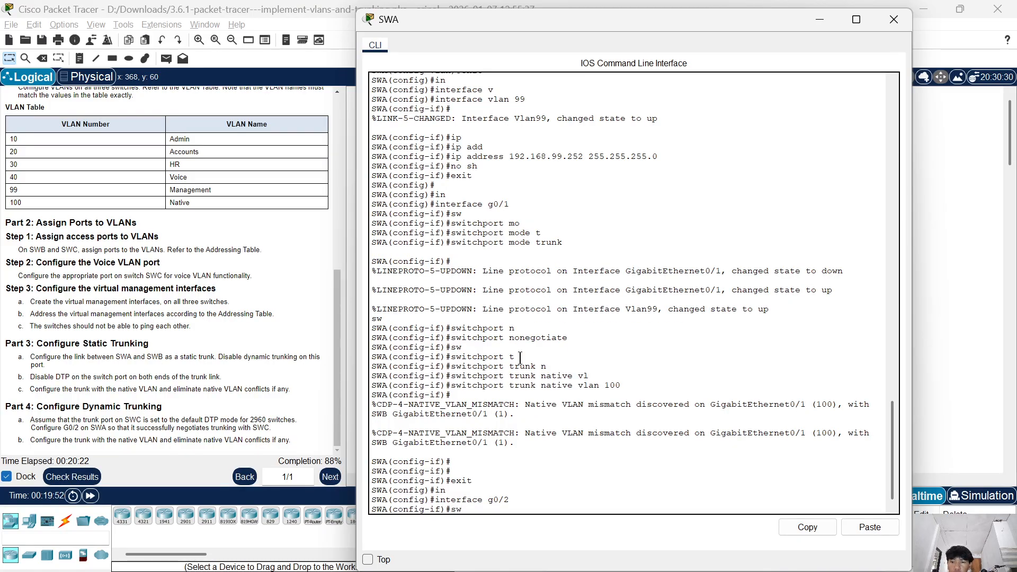
Set SWA's interface g0/2 to negotiate trunking with switchport mode dynamic desirable.
text(sw)
key(Tab)
text(mo)
key(Tab)
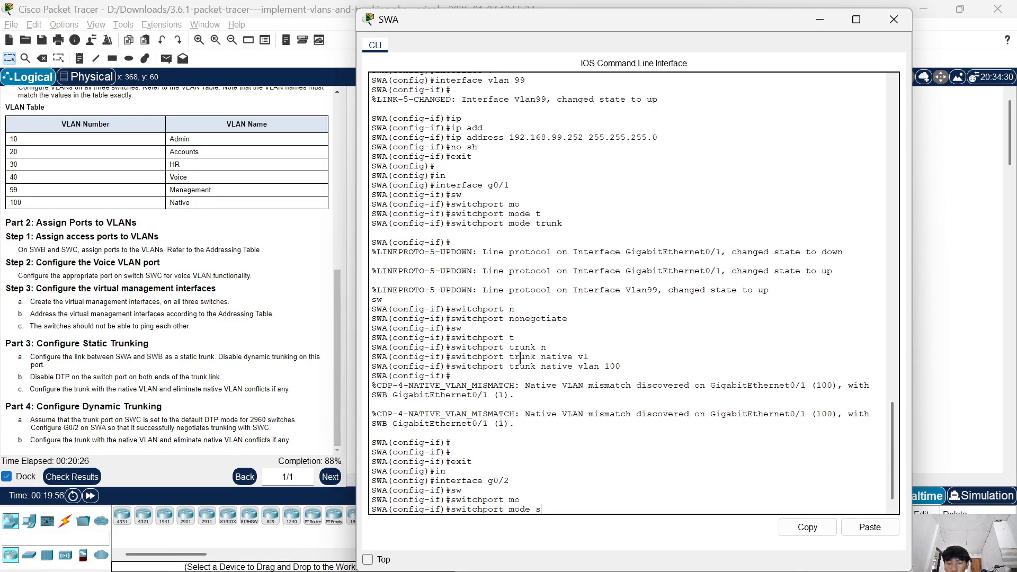
text(s)
key(BackSpace)
text(d)
key(Tab)
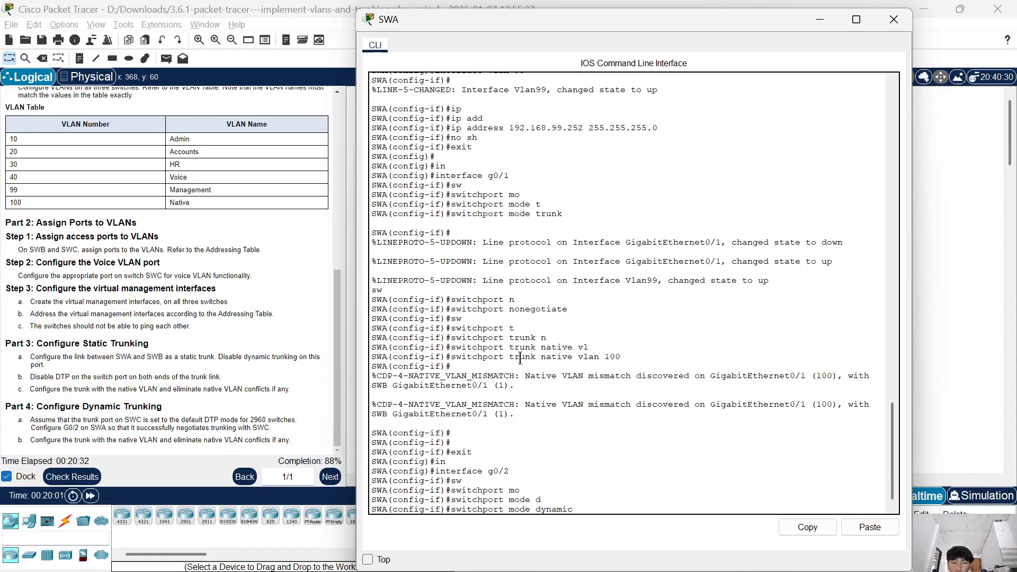
text(desirable)
key(Tab)
key(Return)
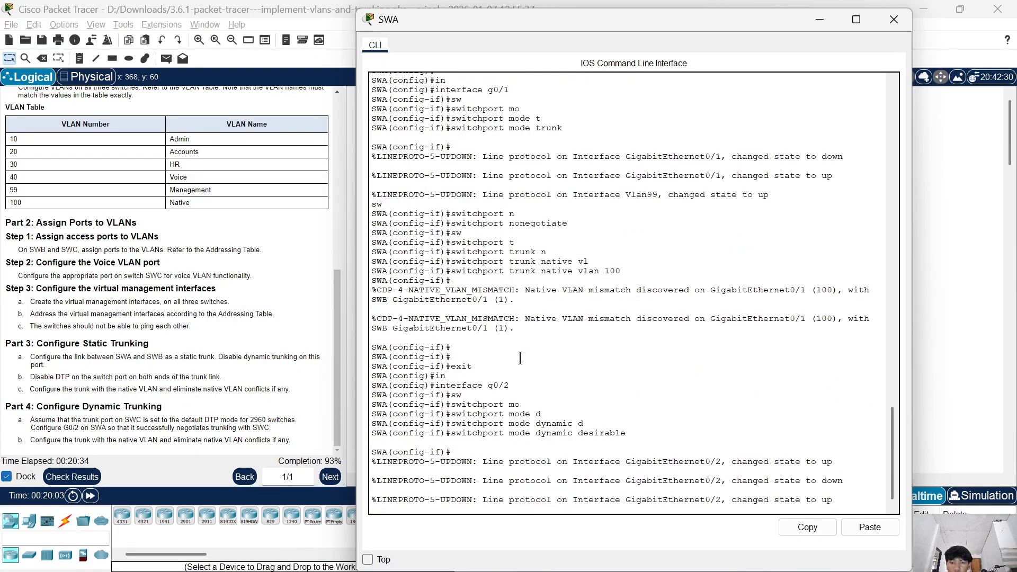
key(Return)
key(Return)
key(Return)
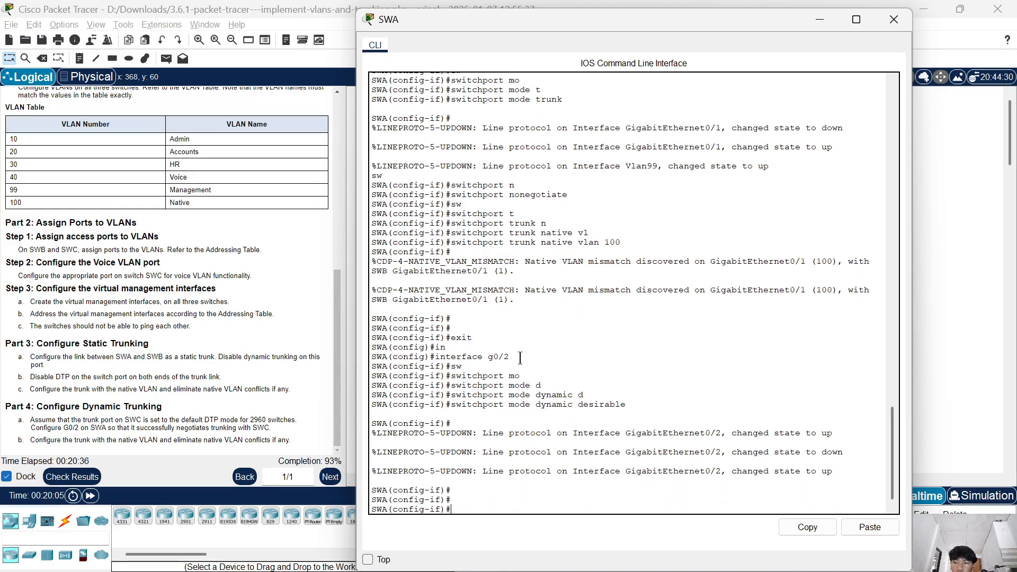
Close SWA's CLI, open SWC's CLI and exit its interface configuration mode to global configuration.
click(893, 20)
click(641, 133)
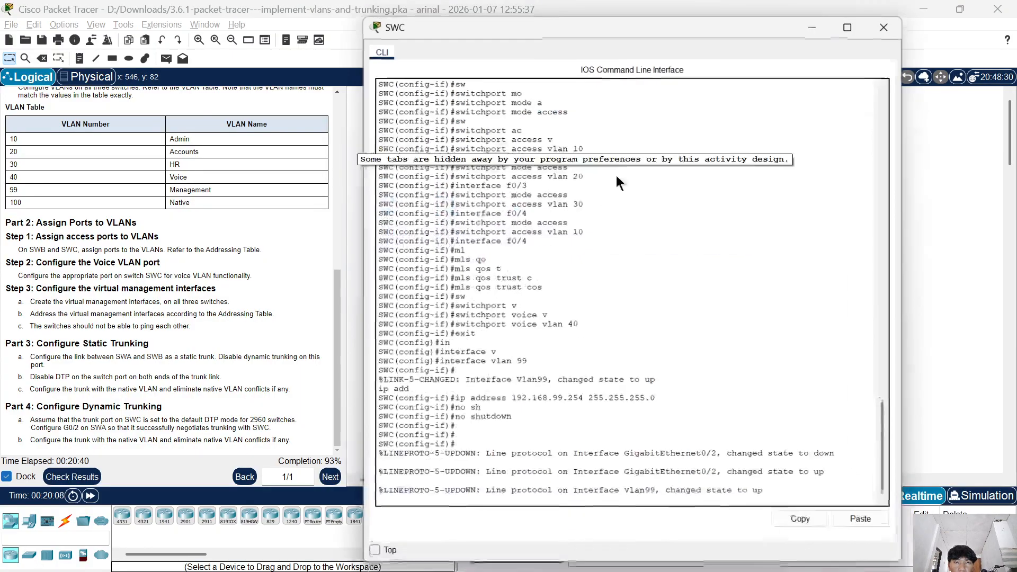
key(Return)
key(Return)
text(exit)
key(Return)
key(Return)
key(Return)
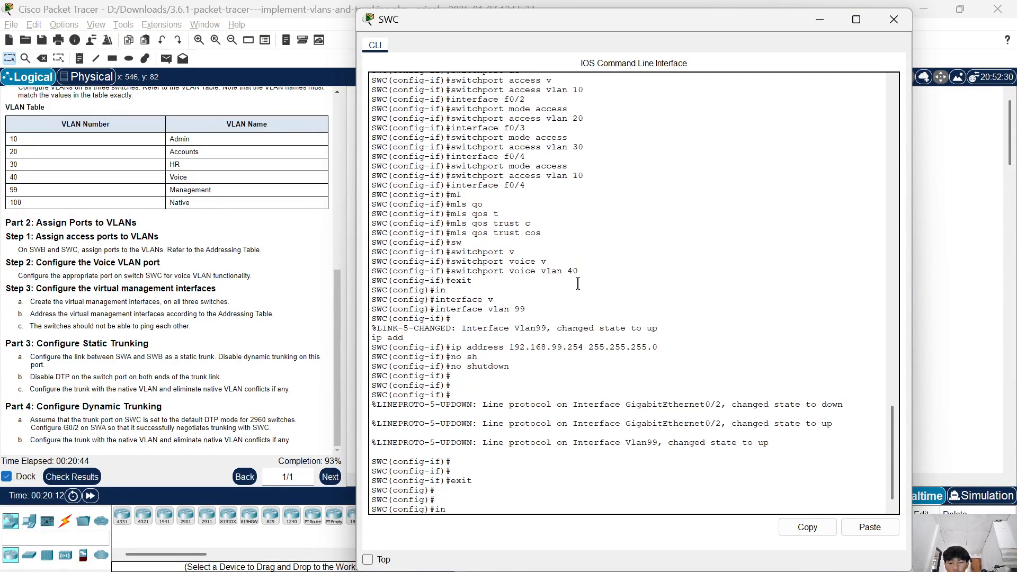
Enter SWC's interface gigabitEthernet 0/2 and set it as a trunk with switchport mode trunk.
text(in)
key(Tab)
text(g)
key(Tab)
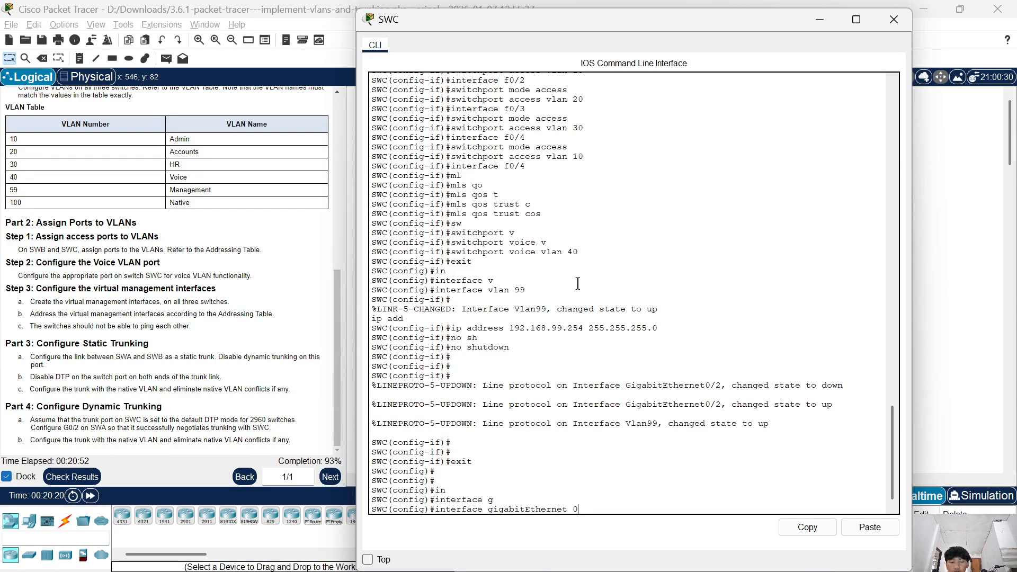
key(Return)
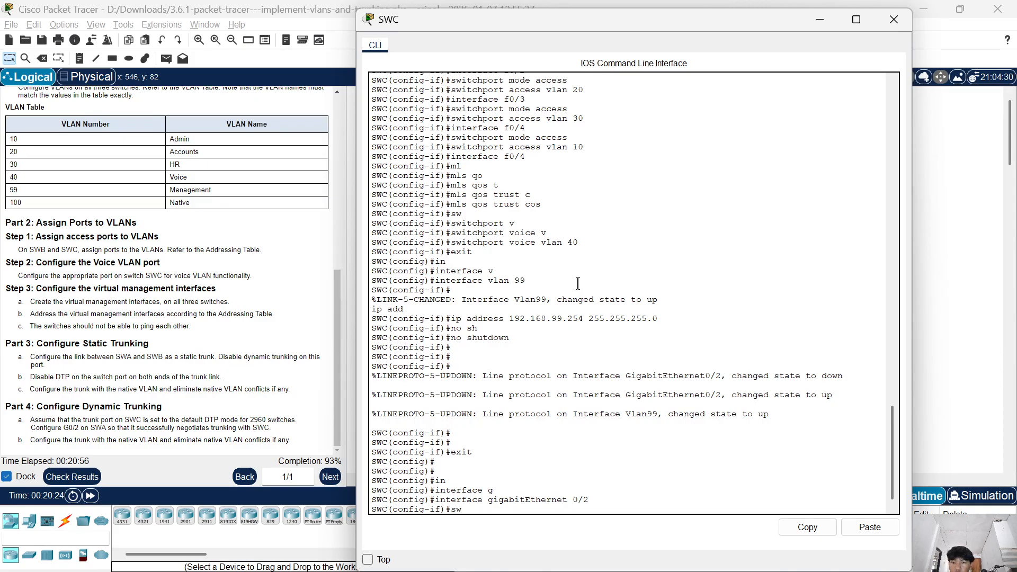
text(sw)
key(Tab)
text(mo)
key(Tab)
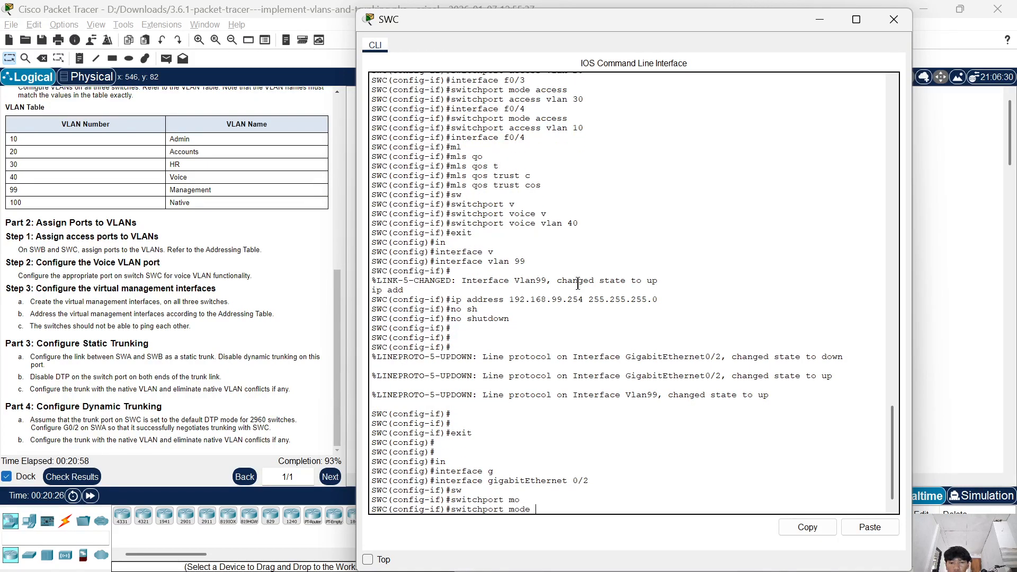
text(t)
key(Tab)
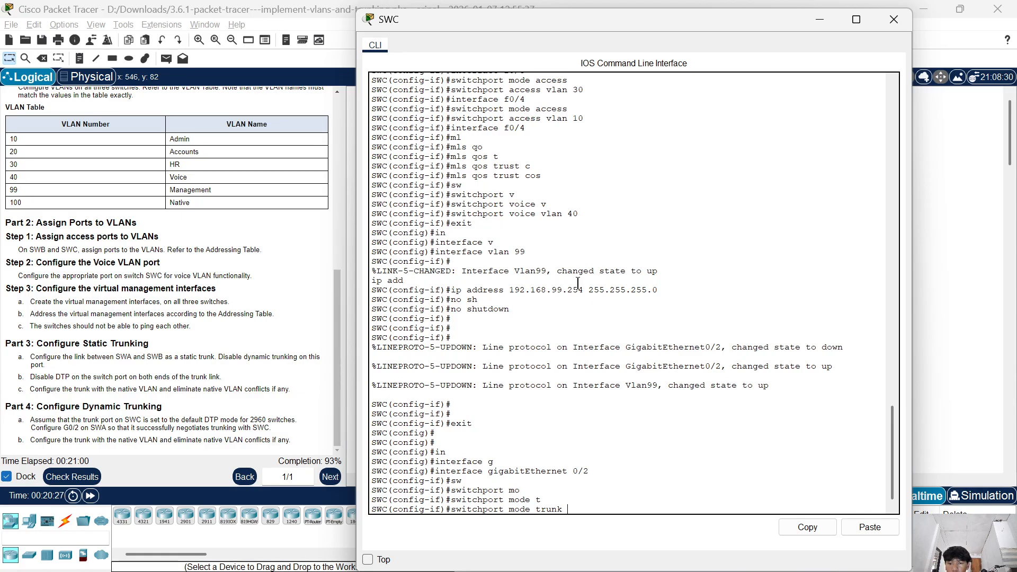
key(Return)
Set the native VLAN on SWC's gigabitEthernet 0/2 with switchport trunk native vlan 100 and close the switch's CLI.
text(sw)
key(Tab)
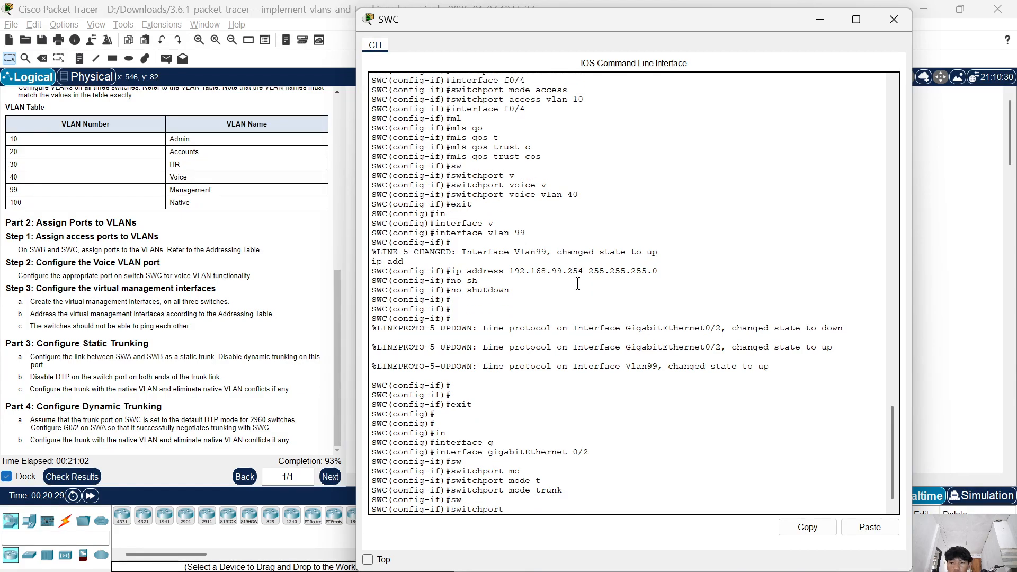
text(t)
key(Tab)
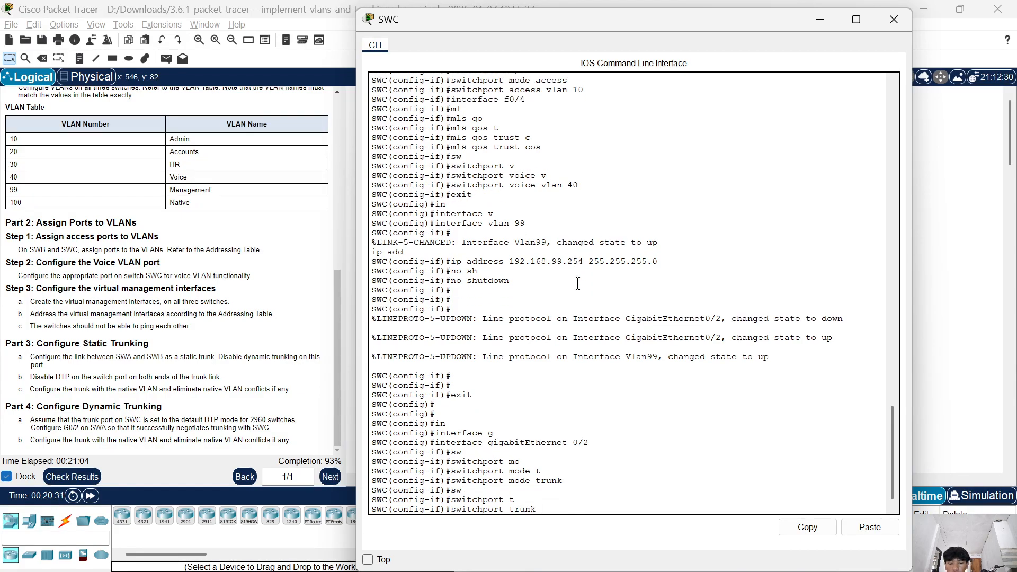
text(n)
key(Tab)
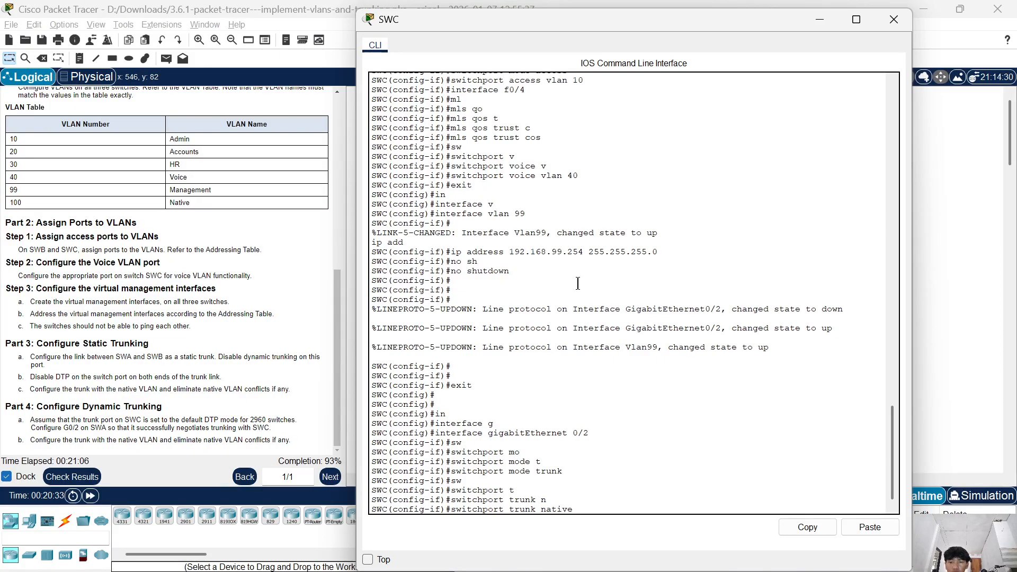
text(v)
key(Tab)
text(1)
key(Return)
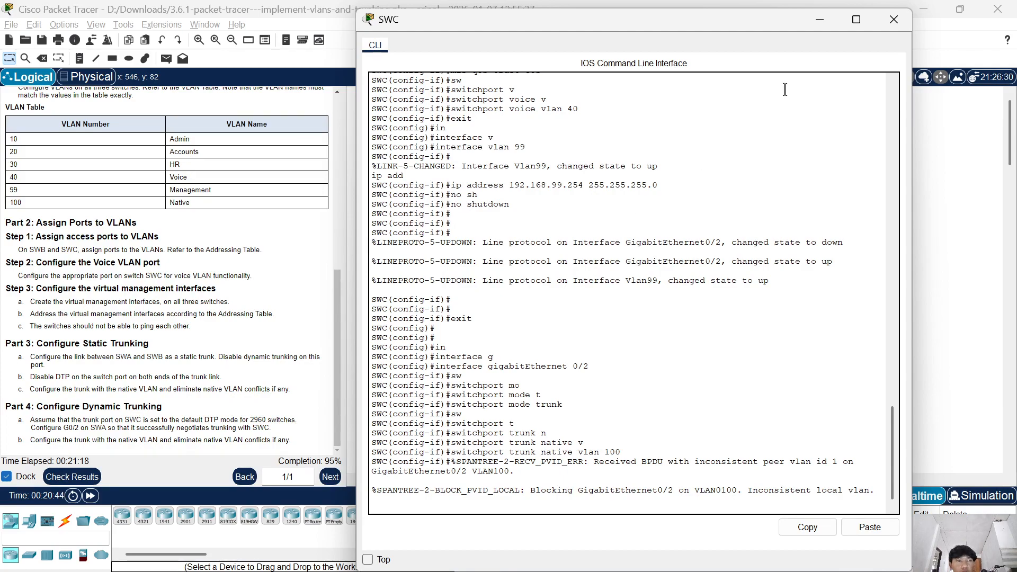
click(889, 26)
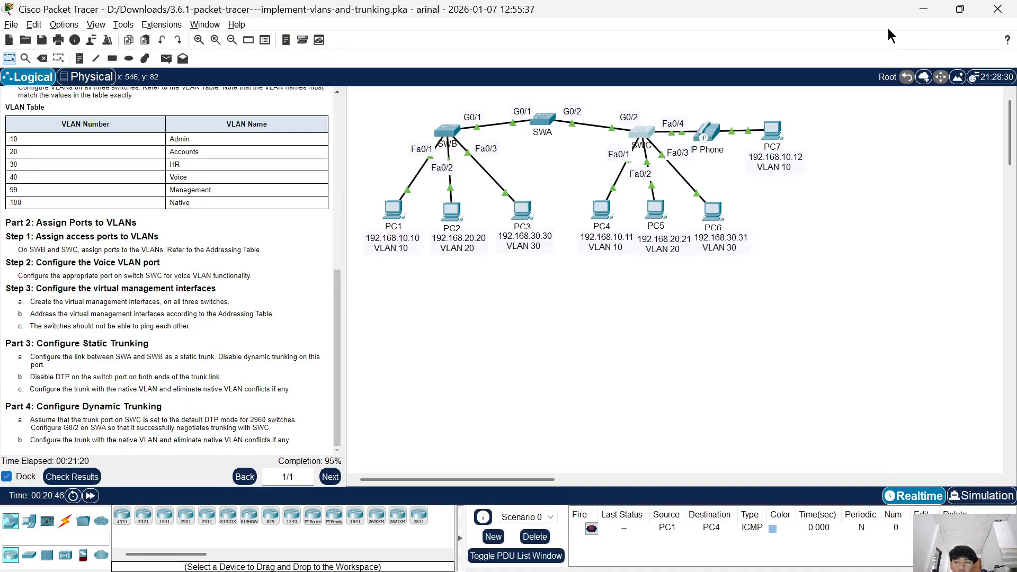
Check the activity results and review the assessment items of the switches for incorrect entries.
click(71, 476)
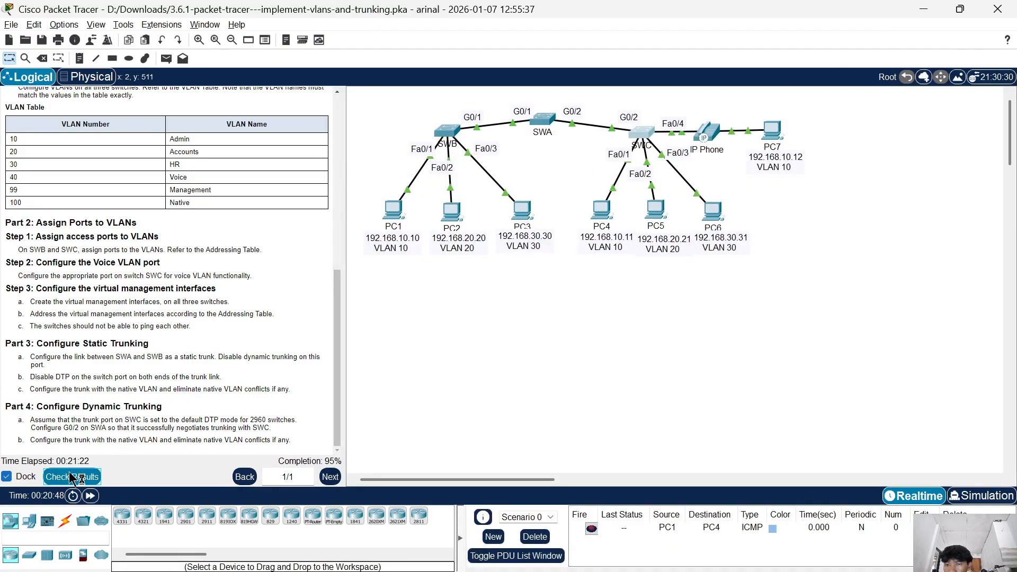
click(136, 89)
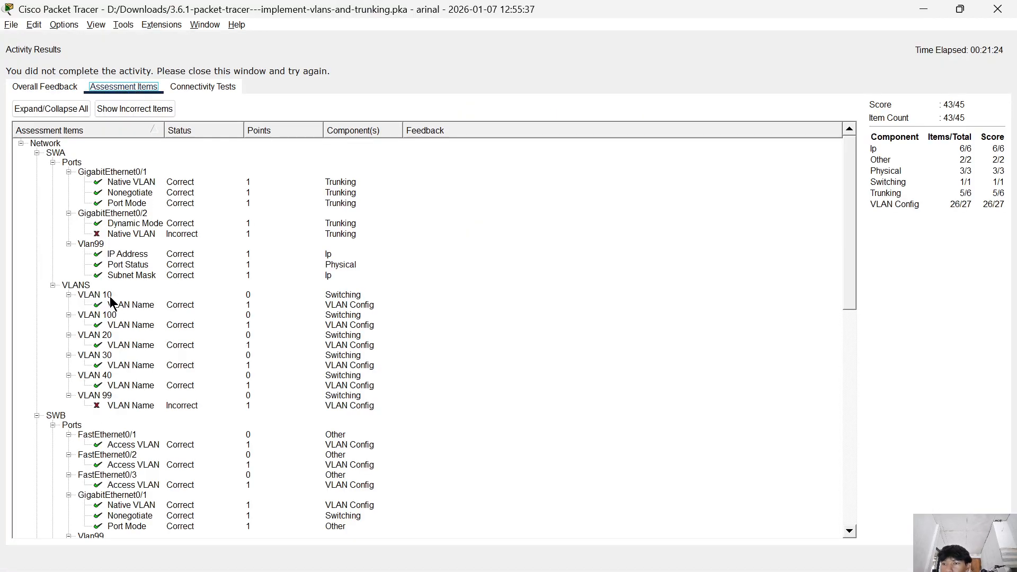
scroll(121, 276, down, 1)
scroll(121, 278, down, 15)
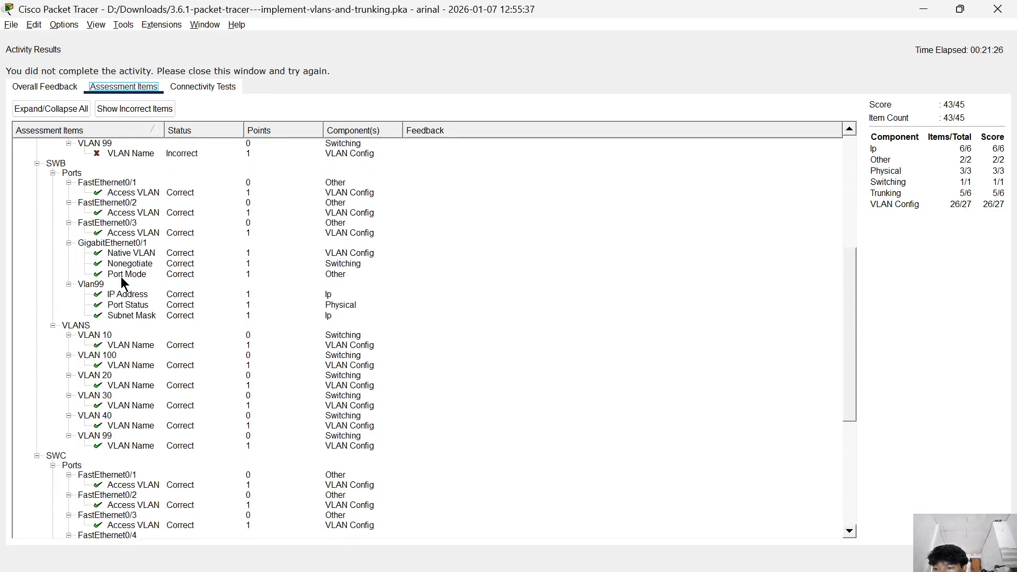
scroll(122, 277, up, 16)
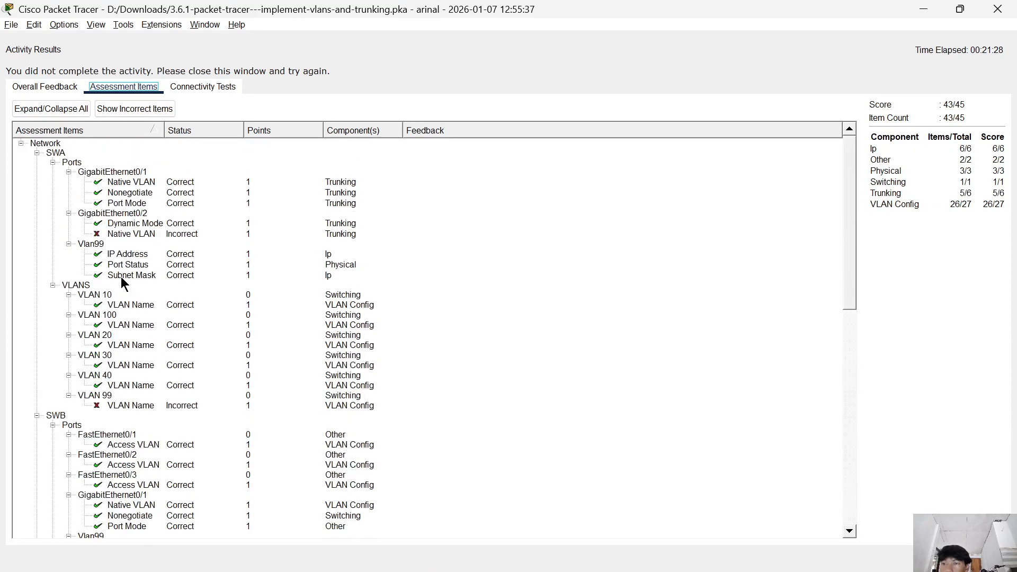
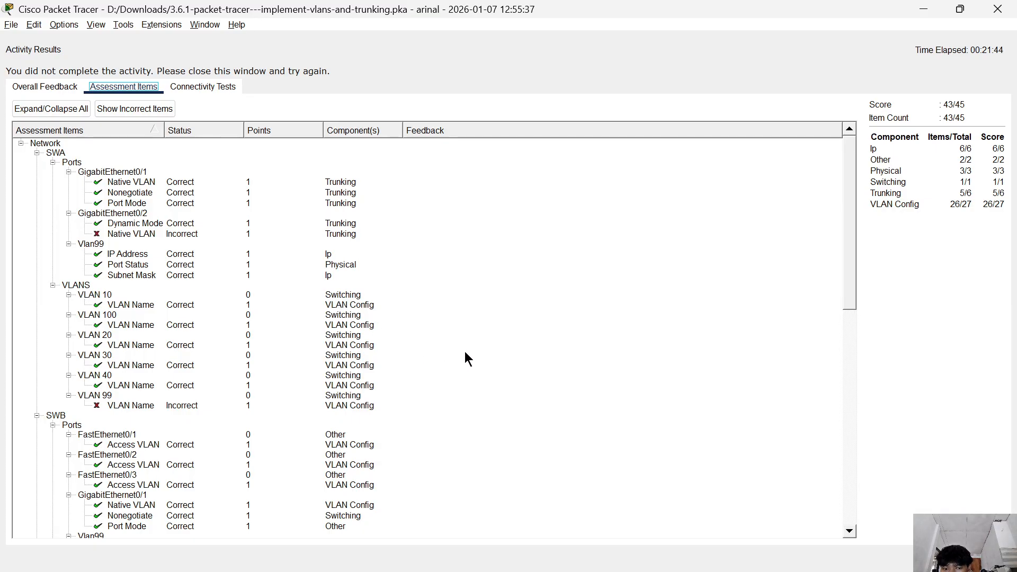
Close the activity results and open SWA's CLI, placing its window over the instructions.
click(986, 557)
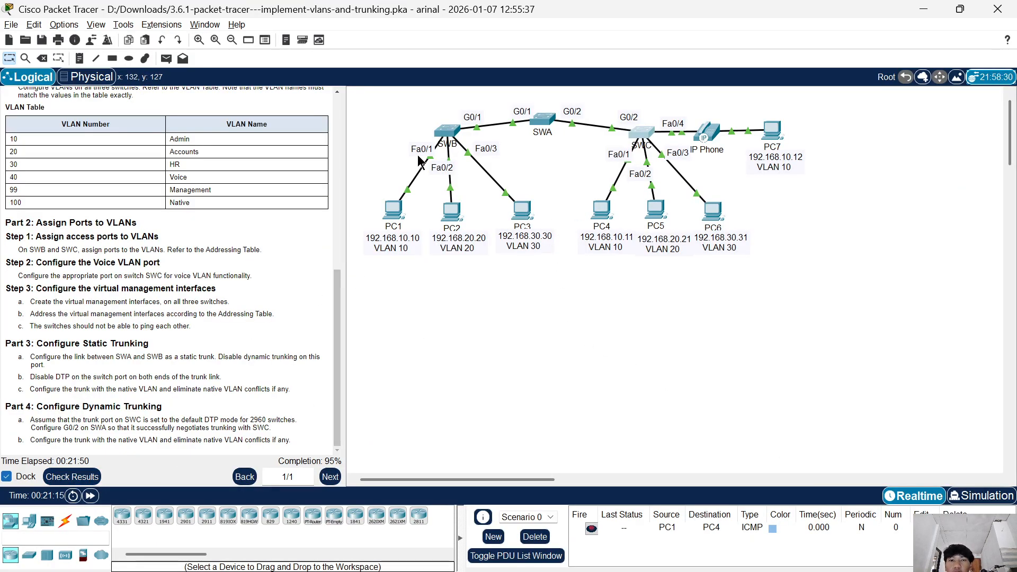
click(543, 120)
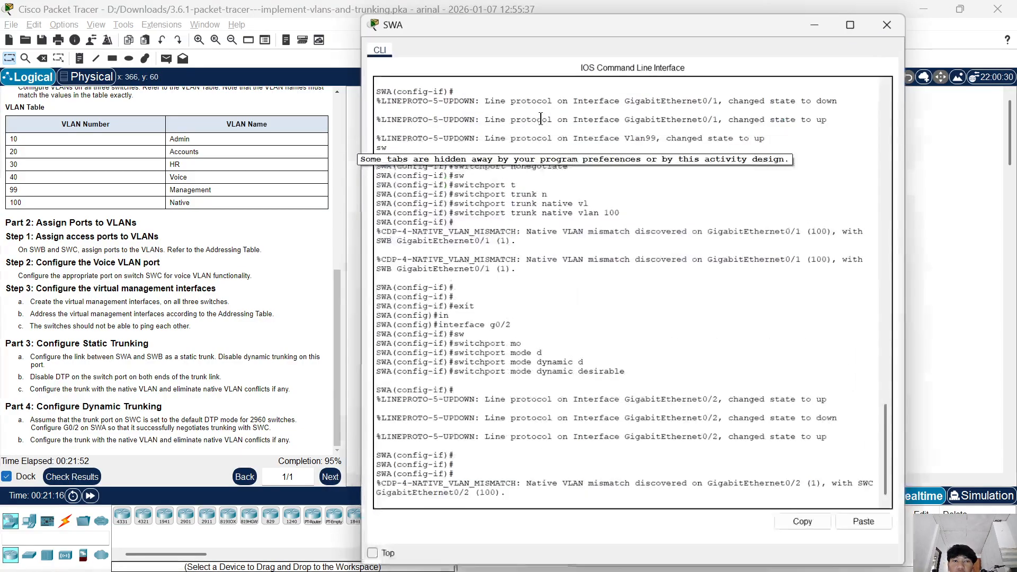
drag(486, 20, 297, 5)
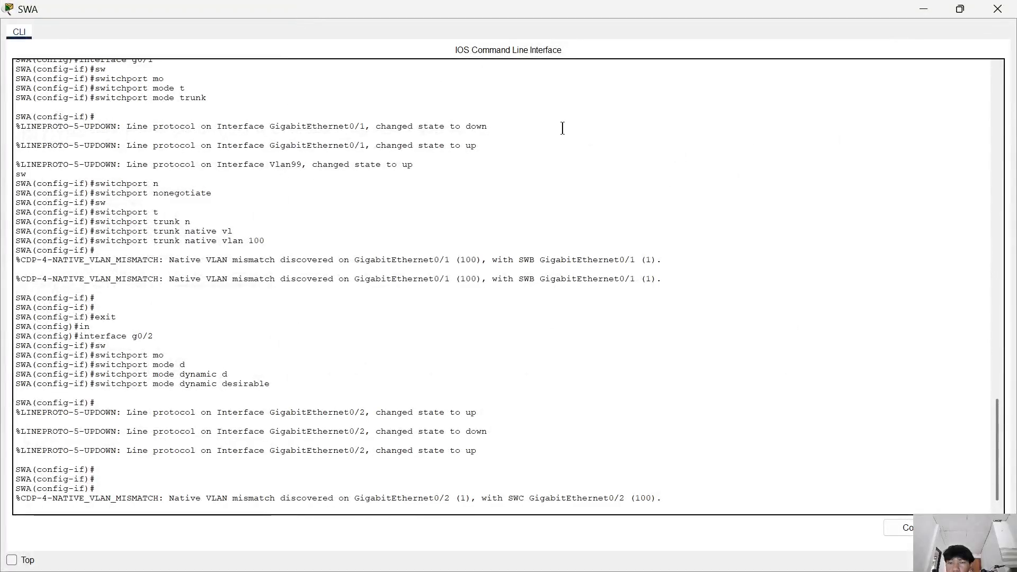
click(949, 12)
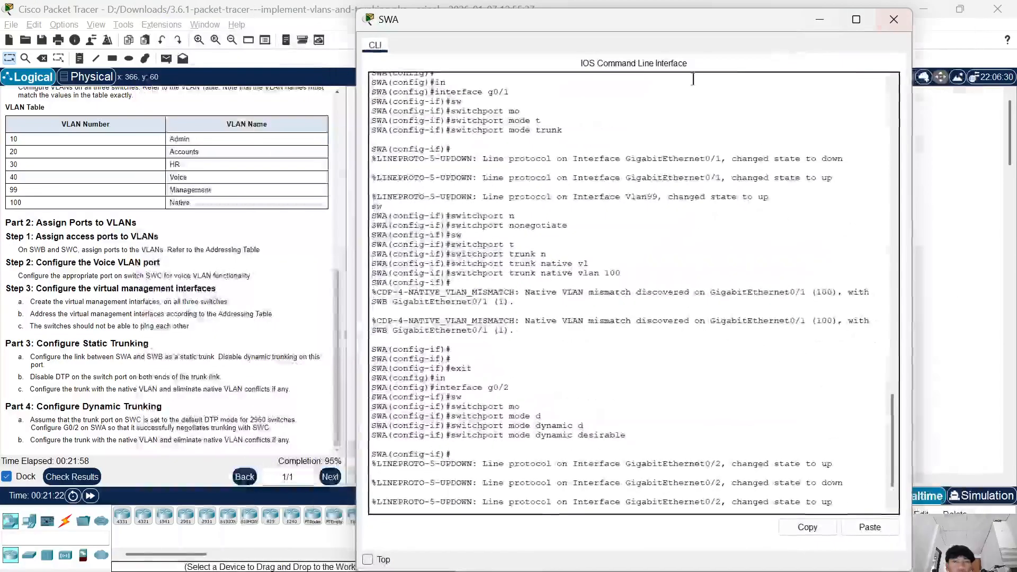
drag(485, 19, 177, 21)
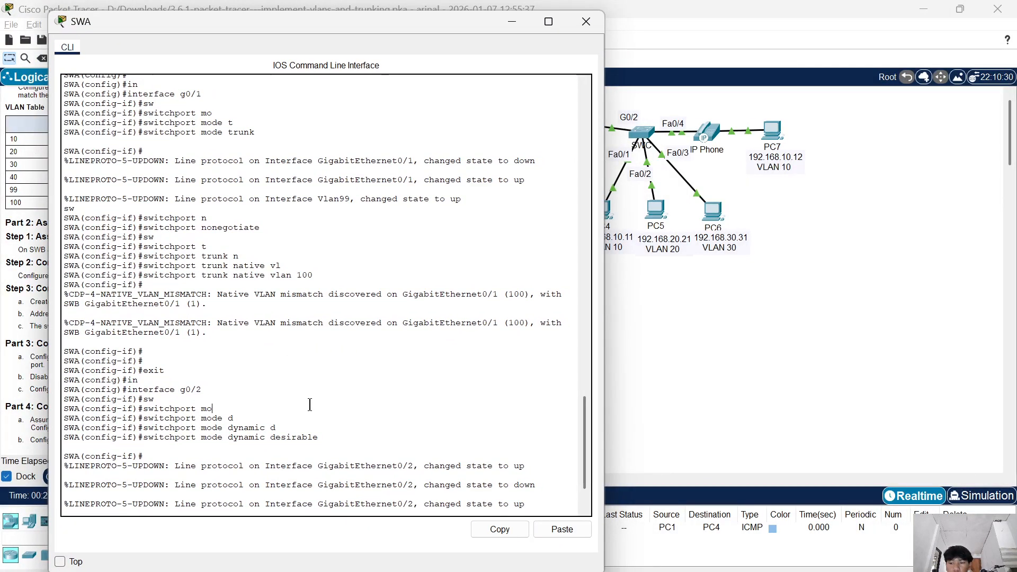
Exit SWA's current interface configuration mode to global configuration and enter interface g0/2.
key(Return)
key(Return)
key(Return)
key(Return)
key(Return)
key(Return)
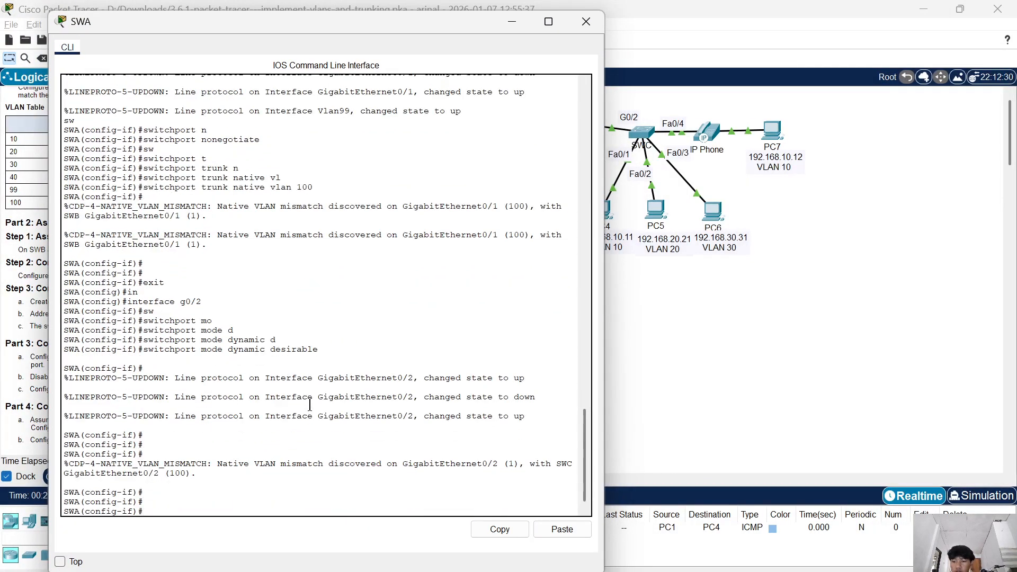
text(exit)
key(Return)
key(Return)
key(Return)
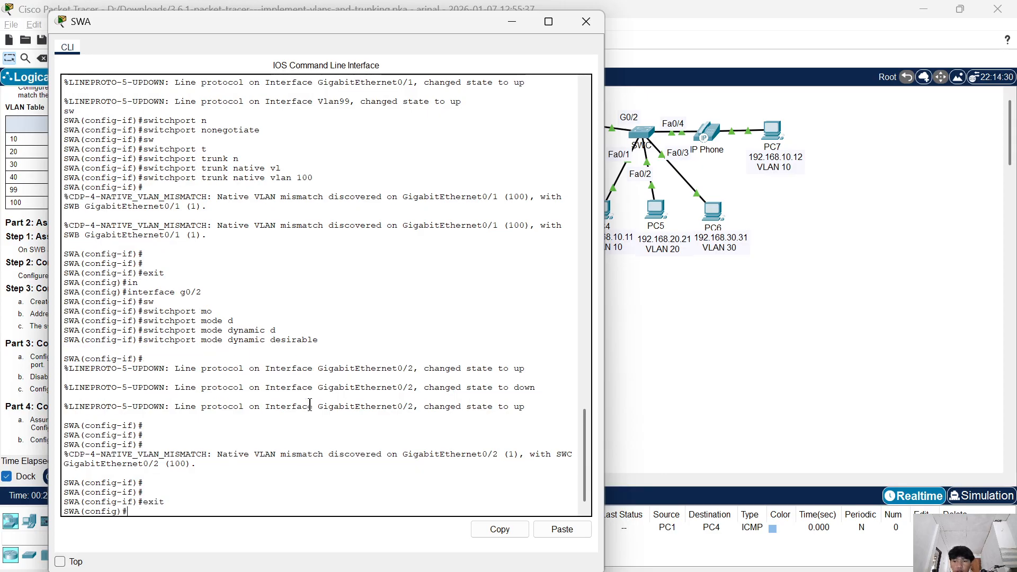
text(in)
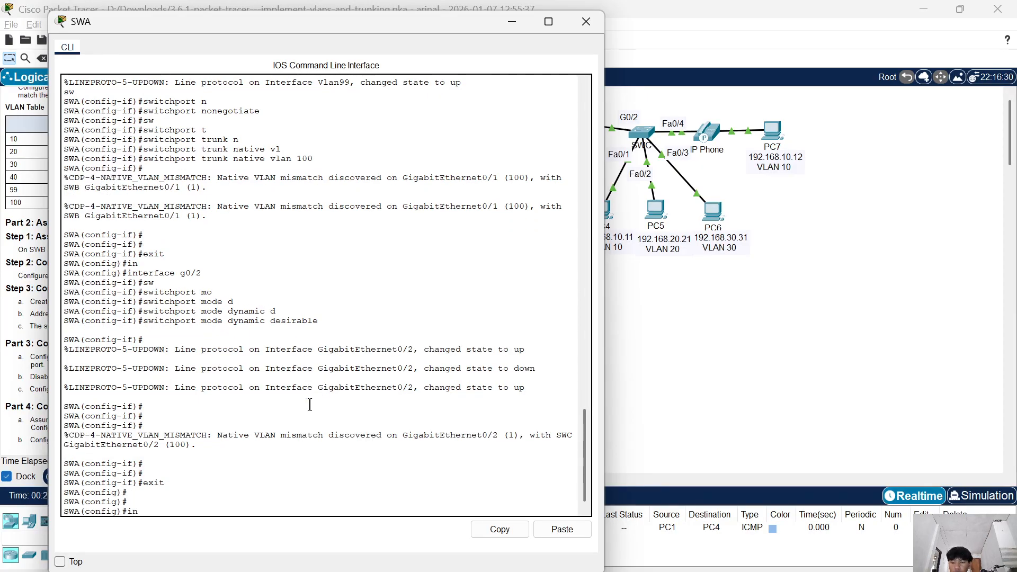
key(Tab)
text(g0/2)
key(Return)
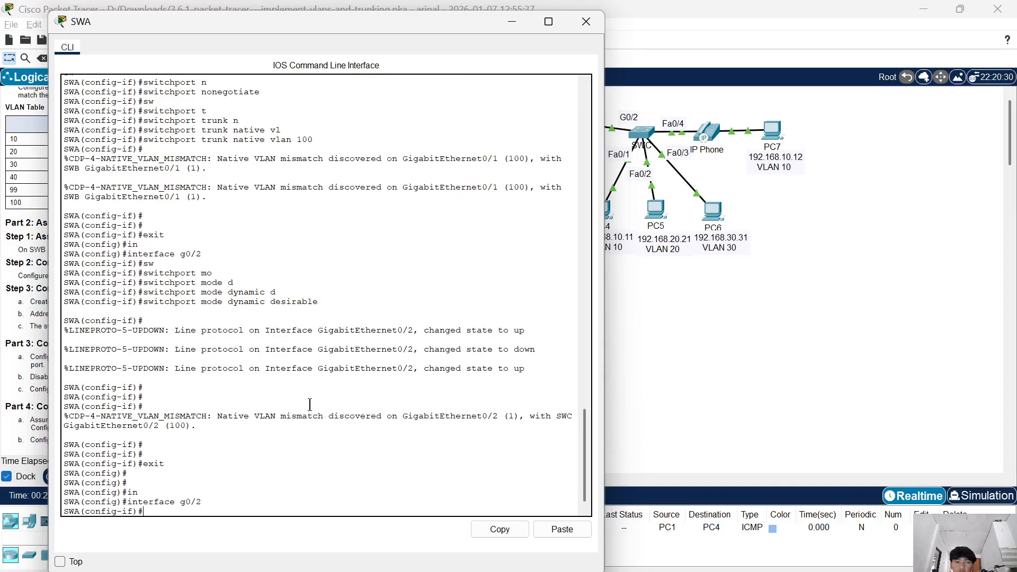
Set the native VLAN on SWA's g0/2 trunk with switchport trunk native vlan 100.
text(sw)
key(Tab)
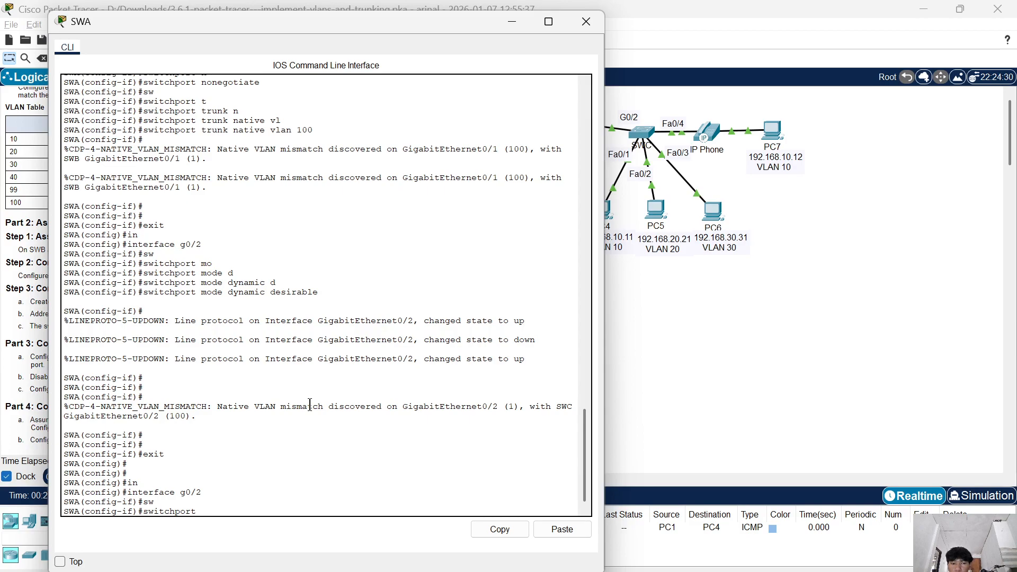
text(t)
key(Tab)
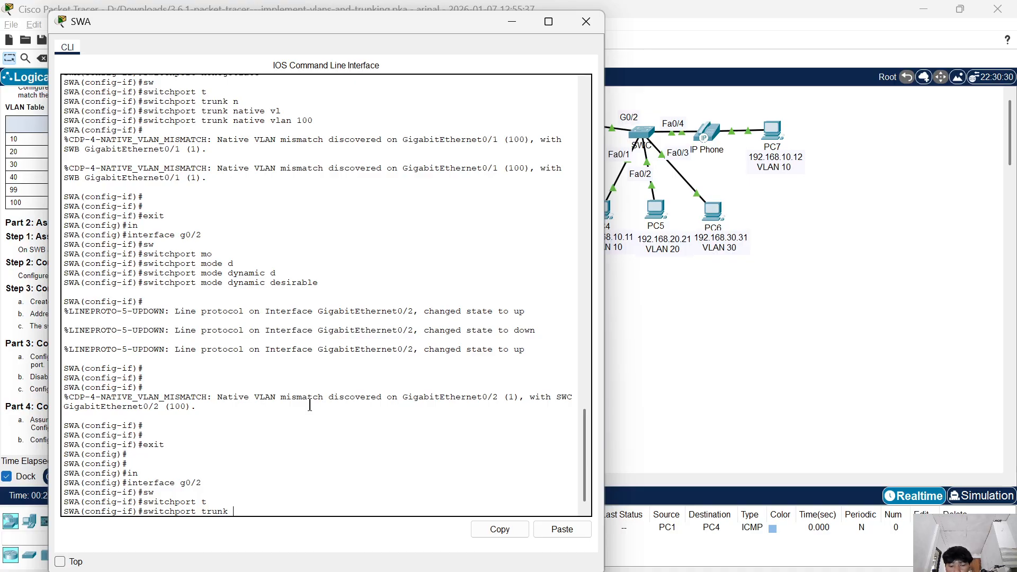
text(n)
key(Tab)
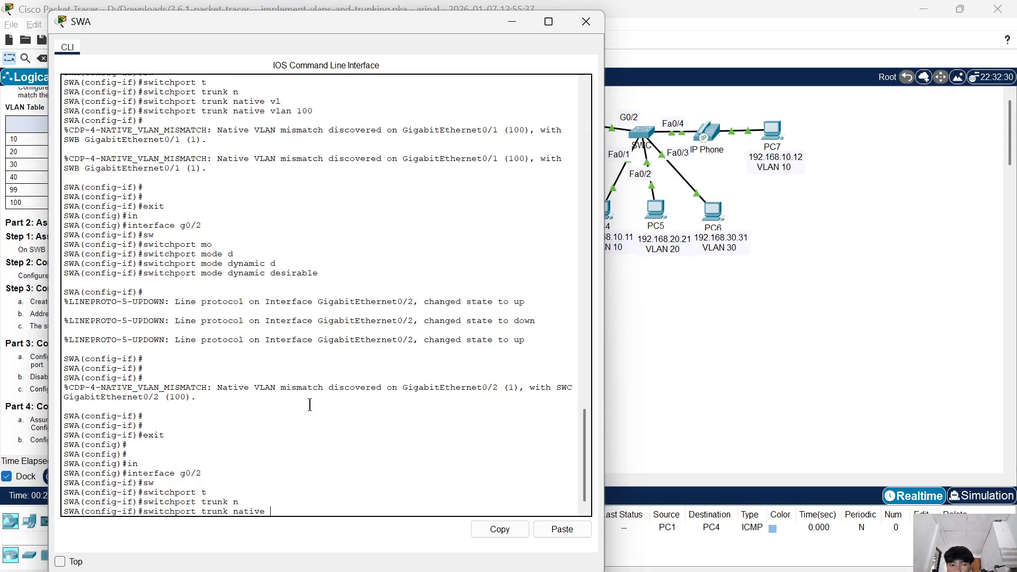
text(v)
key(Tab)
text(100)
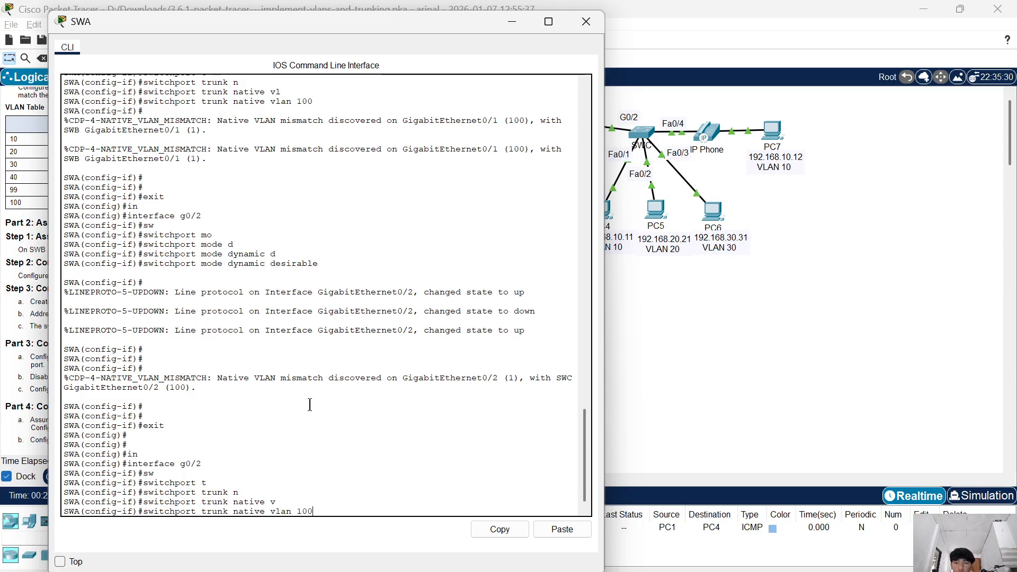
key(Return)
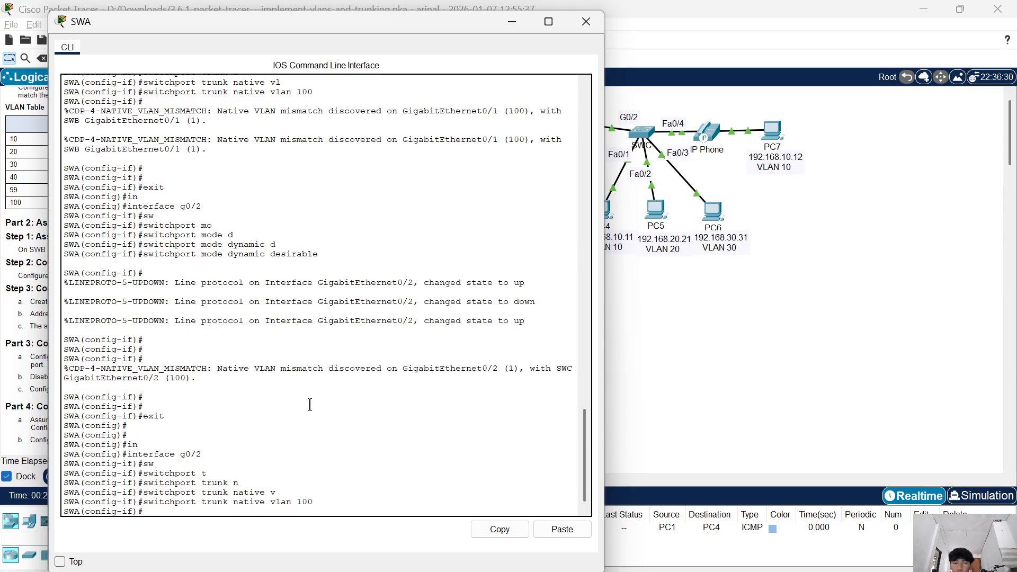
Set SWA's g0/2 to negotiate trunking with switchport mode dynamic desirable.
text(sw)
key(Tab)
text(mo)
key(Tab)
text(dy)
key(Tab)
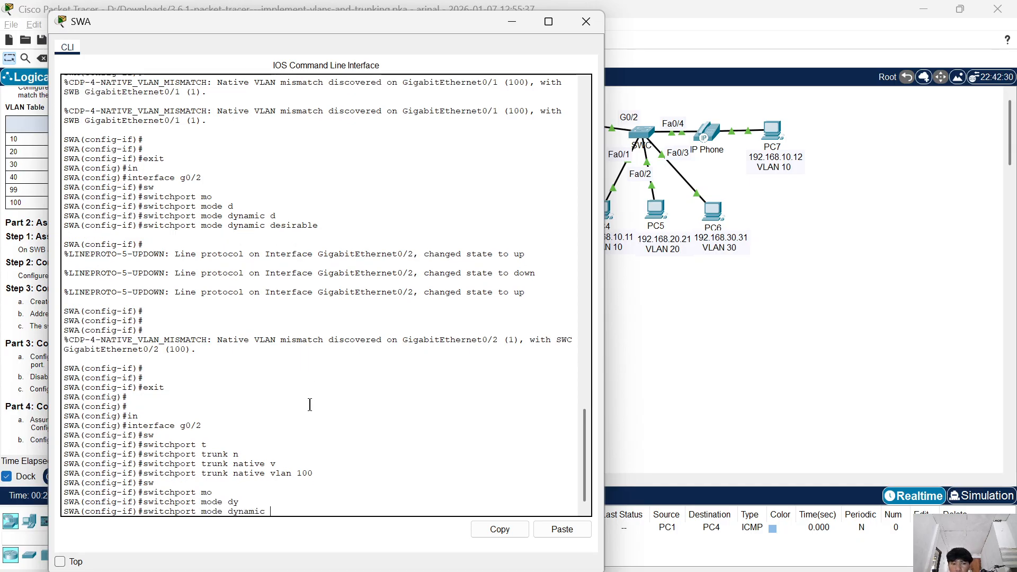
text(de)
key(Tab)
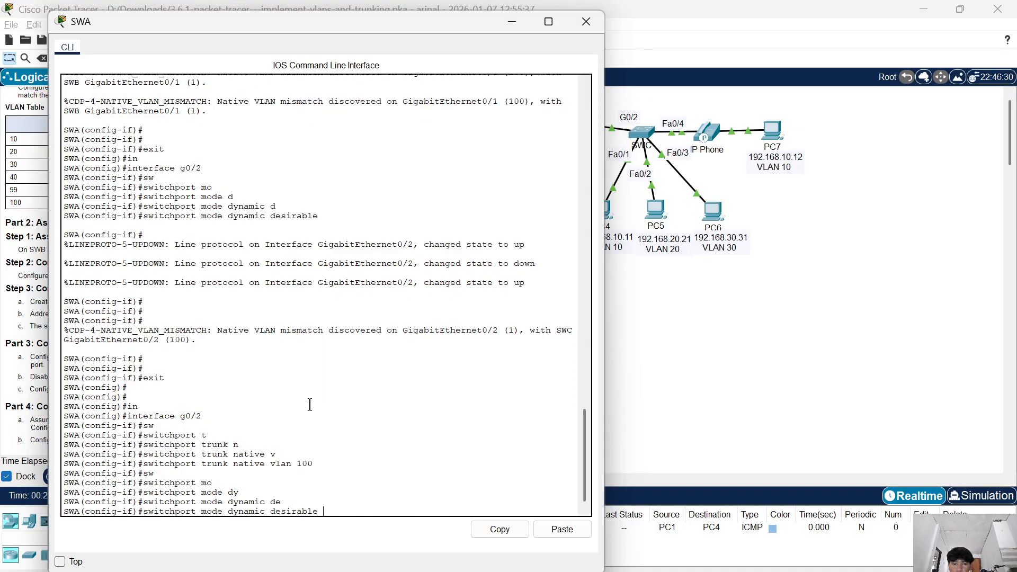
key(Return)
Check the activity results and look through the assessment items for SWA and SWB for remaining incorrect entries.
drag(243, 22, 541, 40)
click(86, 479)
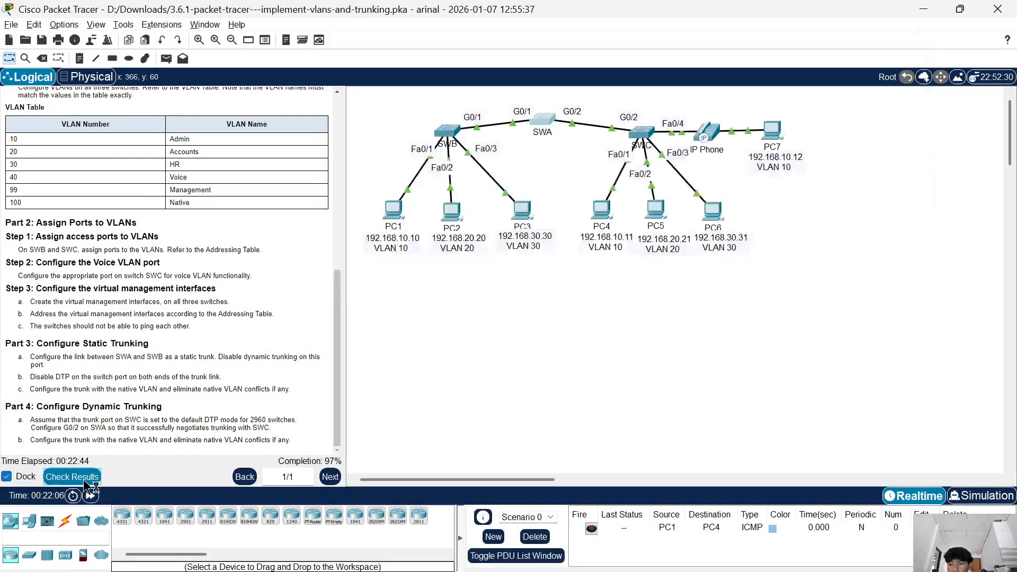
click(126, 96)
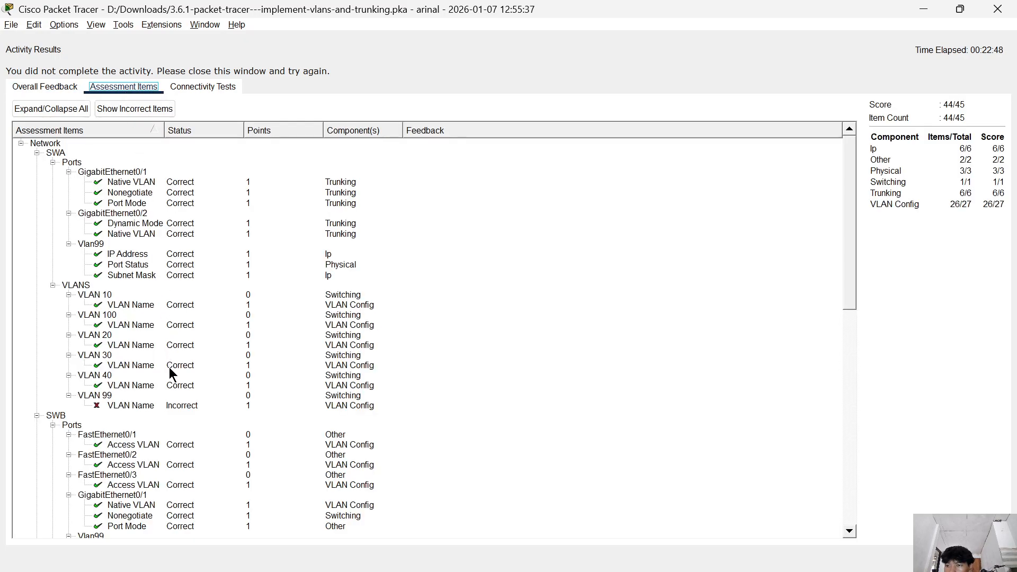
scroll(170, 367, down, 1)
scroll(169, 367, up, 1)
scroll(169, 369, down, 2)
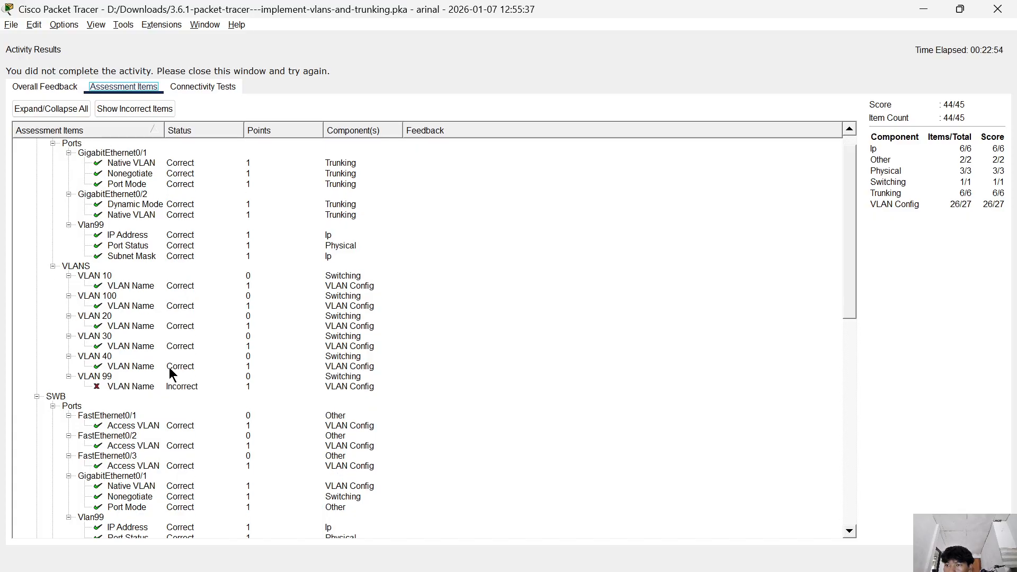
scroll(171, 370, up, 2)
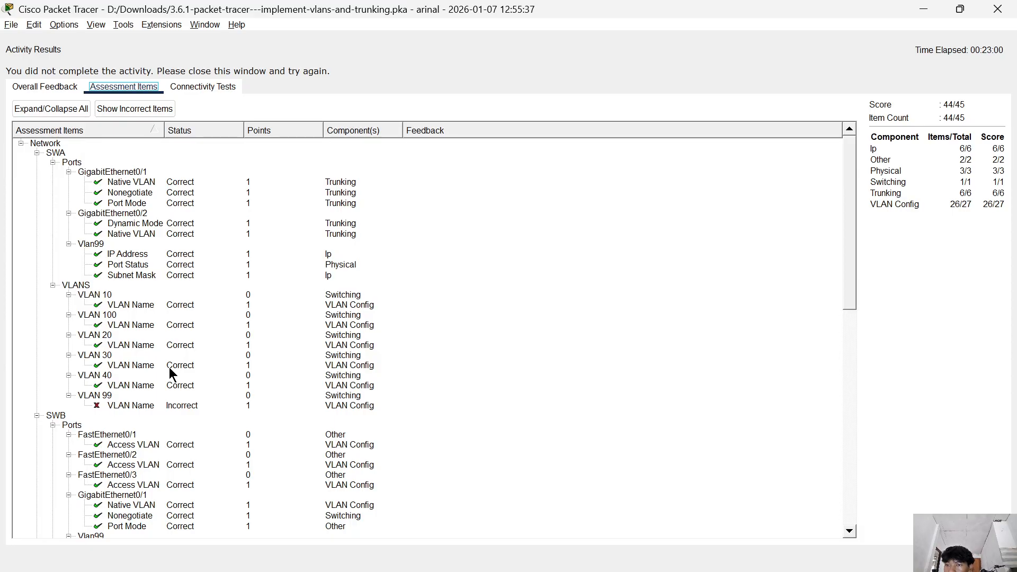
scroll(170, 367, down, 3)
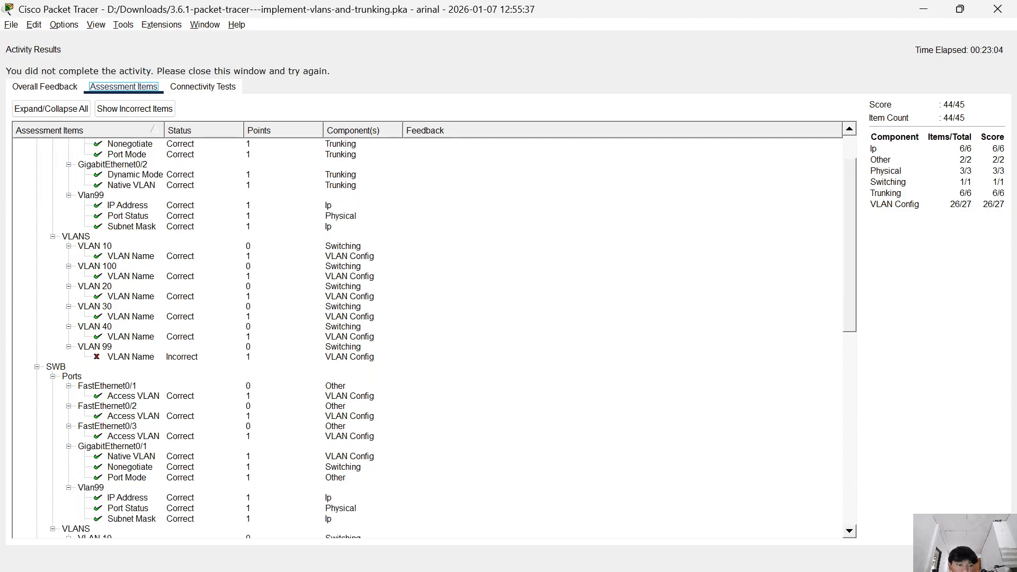
Close the activity results, reopen SWA's CLI and exit interface g0/2 to global configuration mode.
click(989, 558)
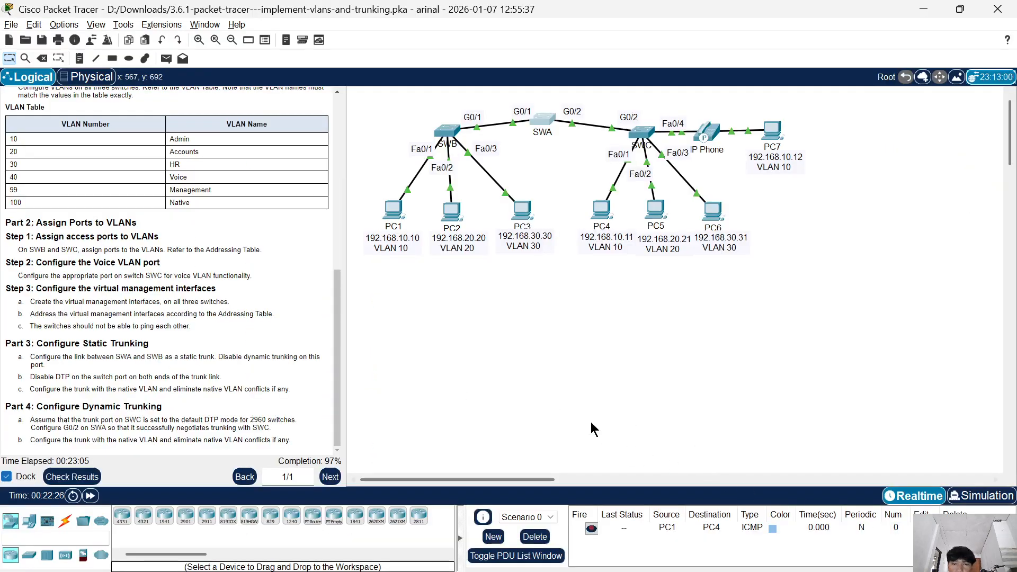
click(546, 121)
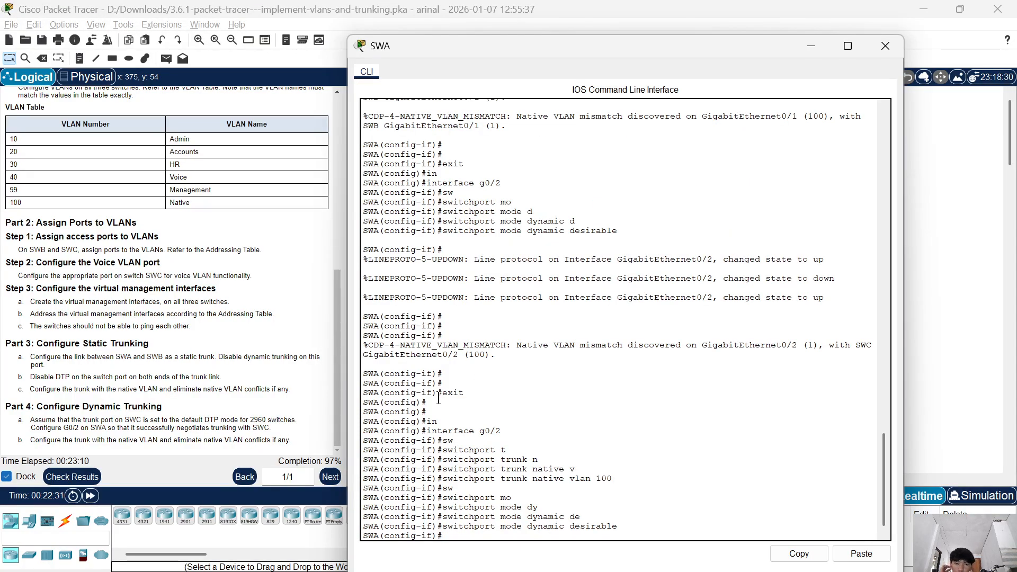
text(in)
key(Tab)
key(BackSpace)
key(BackSpace)
text(exit)
key(Return)
Enter SWA's management interface configuration with interface vlan 99.
text(in)
key(Tab)
text(v)
key(Tab)
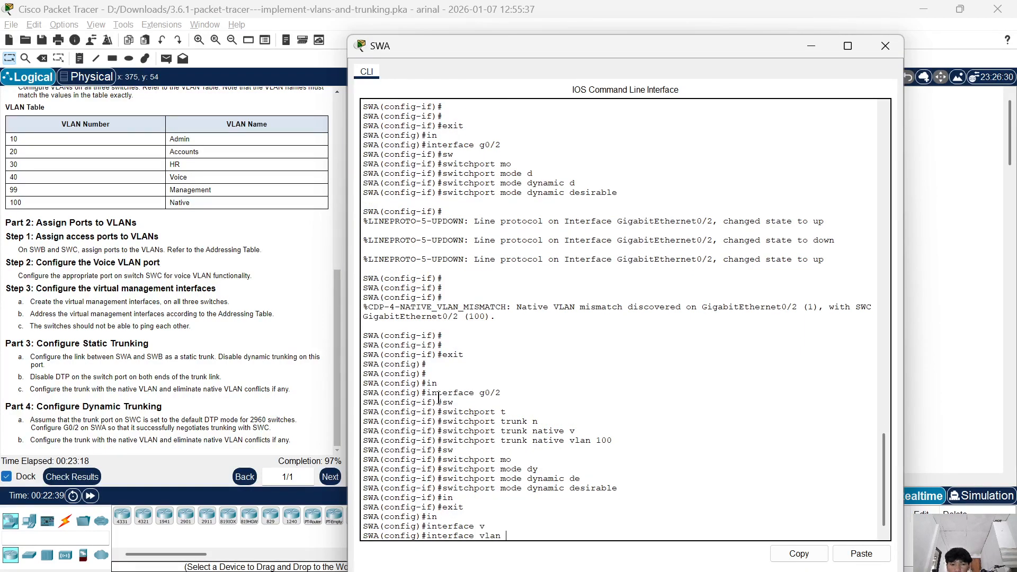
text(1)
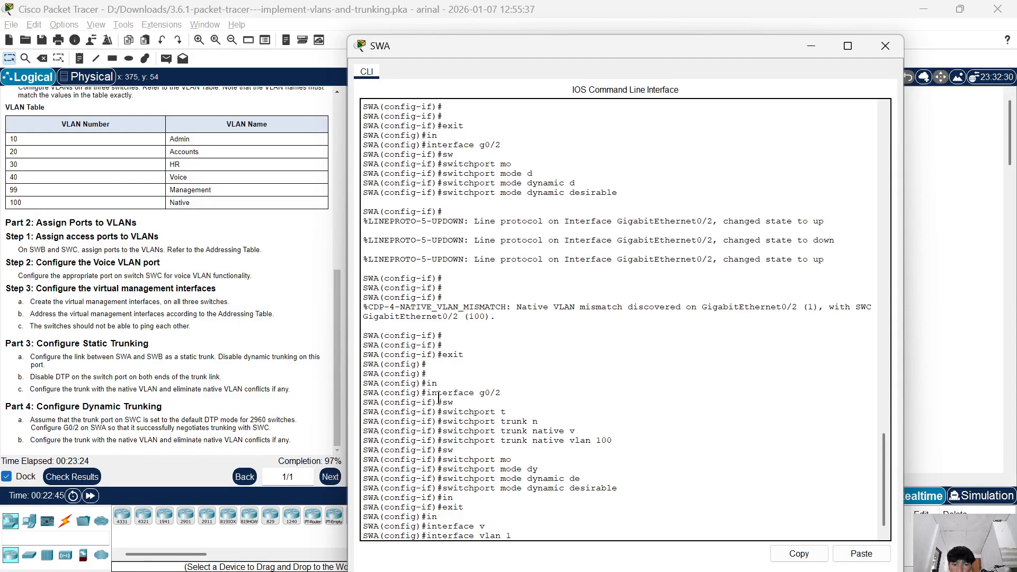
key(BackSpace)
text(99)
key(Return)
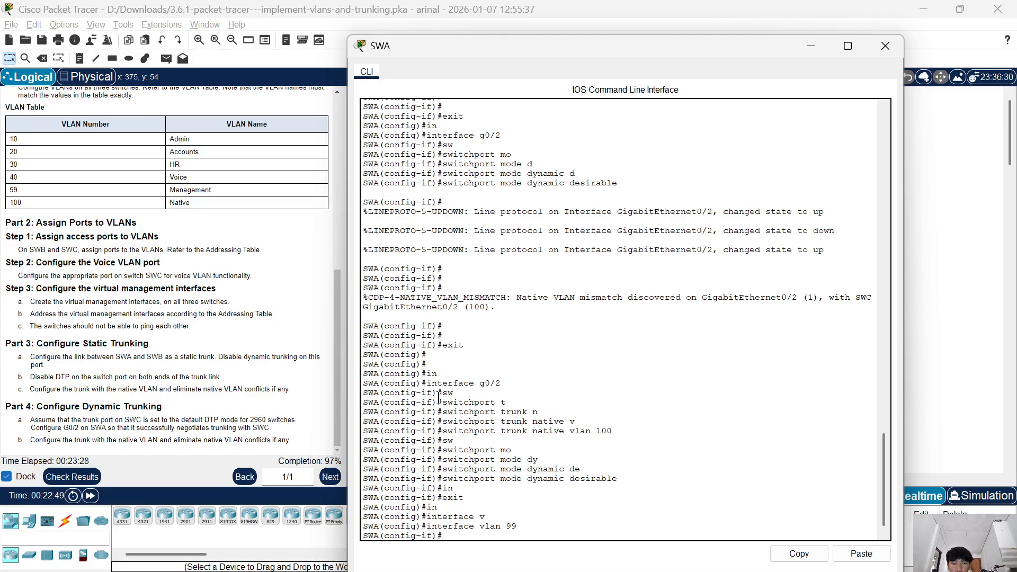
Assign SWA's VLAN 99 interface the IP address 192.168.99.252 with subnet mask 255.255.255.0.
text(ip)
key(Tab)
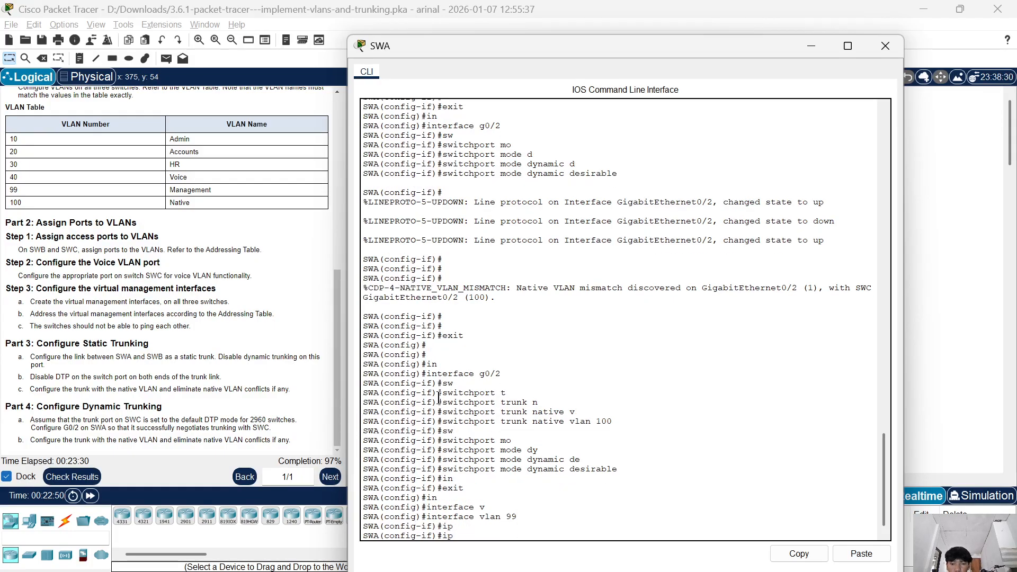
text(add)
key(Tab)
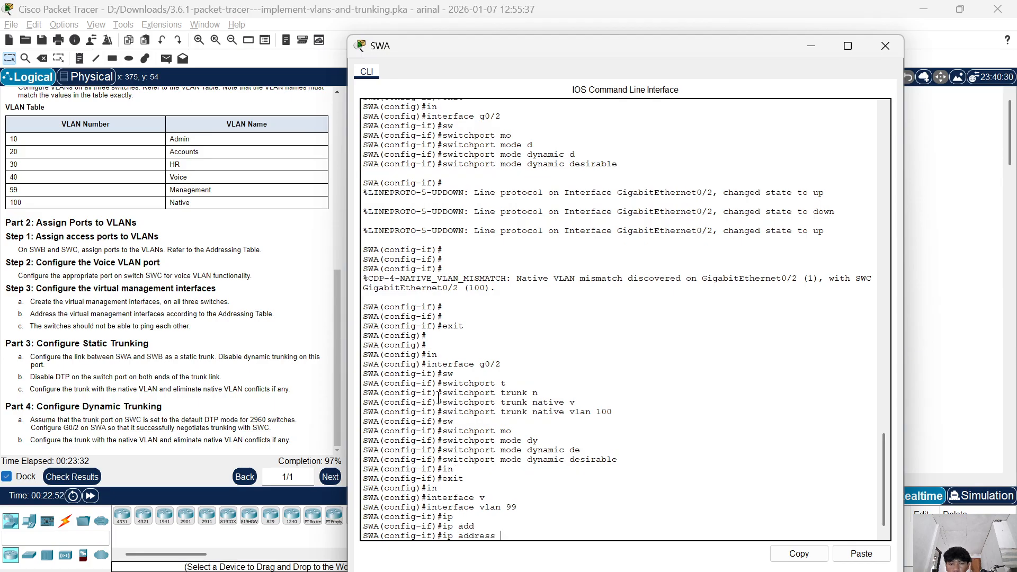
text(192.1)
text(68.1)
text(99)
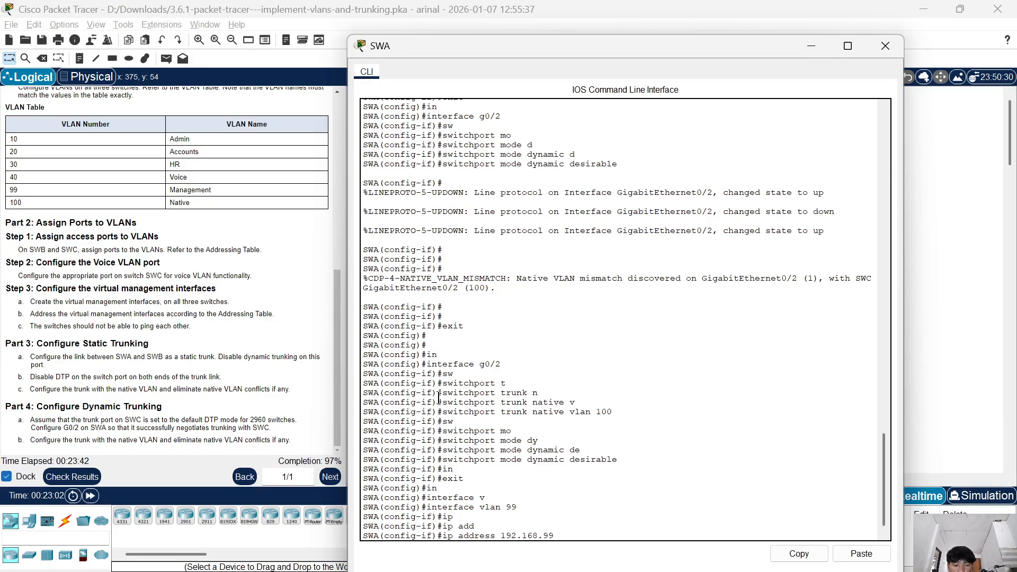
text(.252)
text( 255.2)
text(55)
text(.255)
text(.)
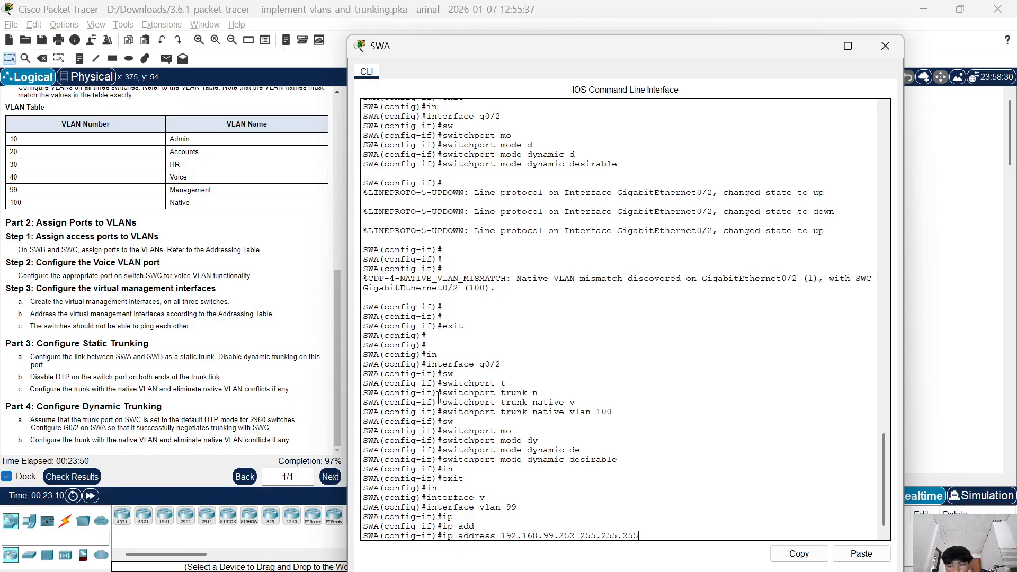
text(0)
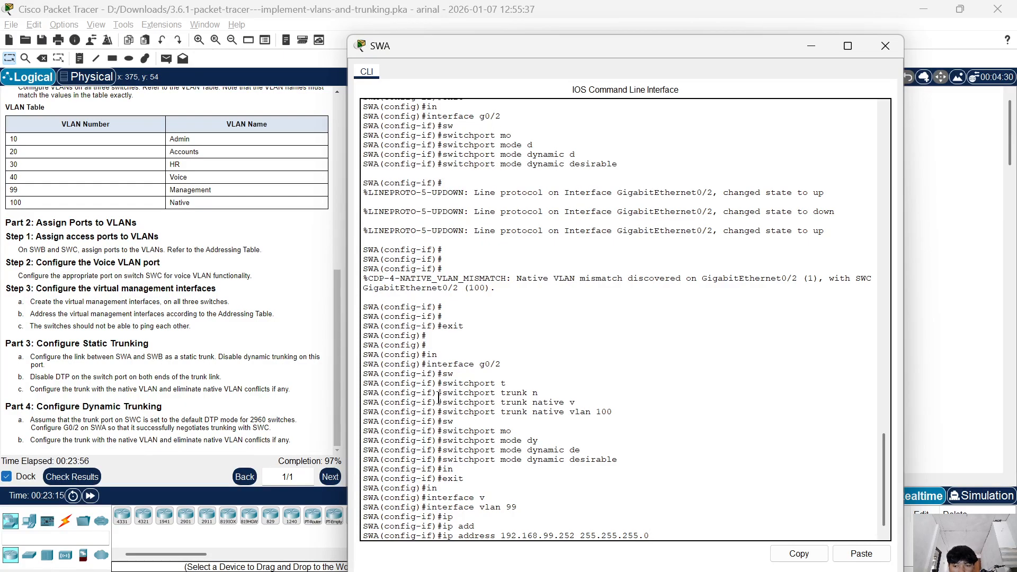
key(Return)
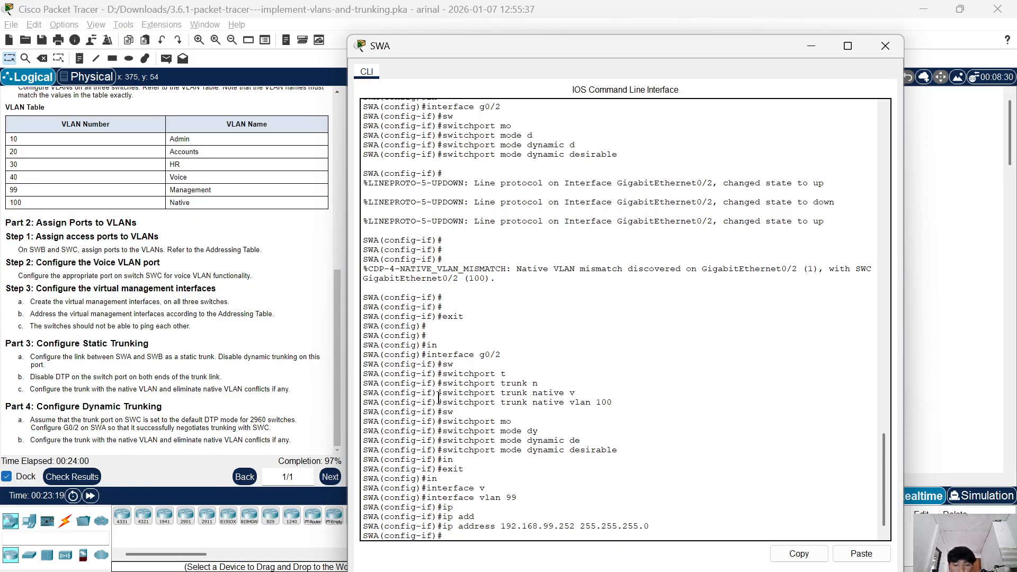
Enable SWA's VLAN 99 interface with no shutdown.
text(no sh)
key(Tab)
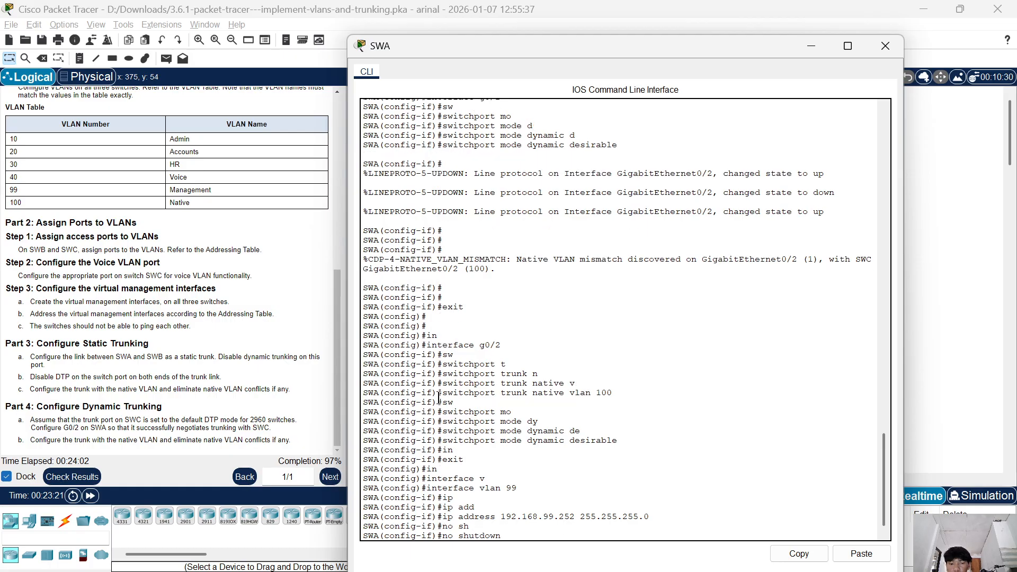
key(Return)
key(Return)
key(Return)
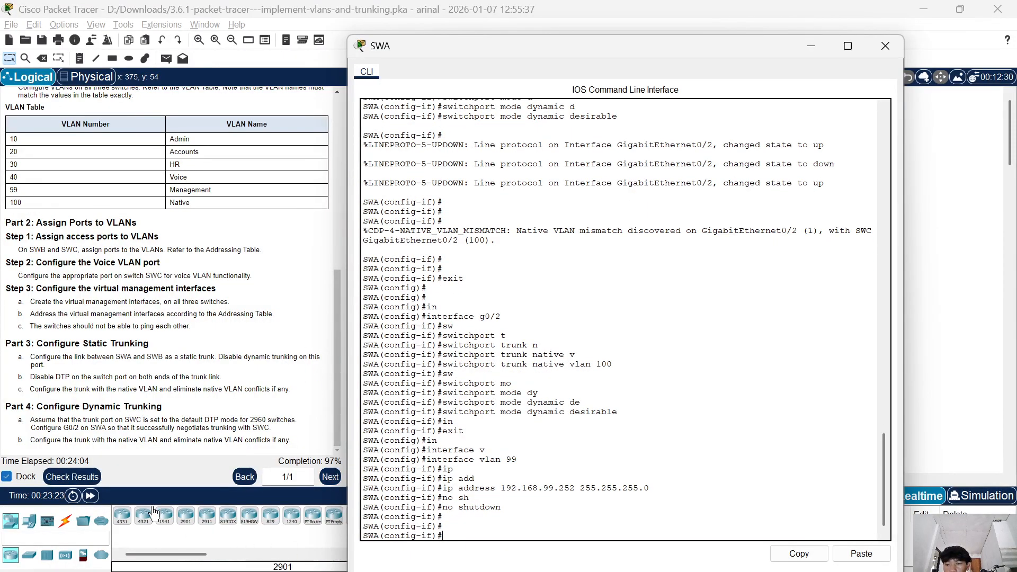
Check the activity results and review the assessment items for SWA's incorrect entries.
click(80, 476)
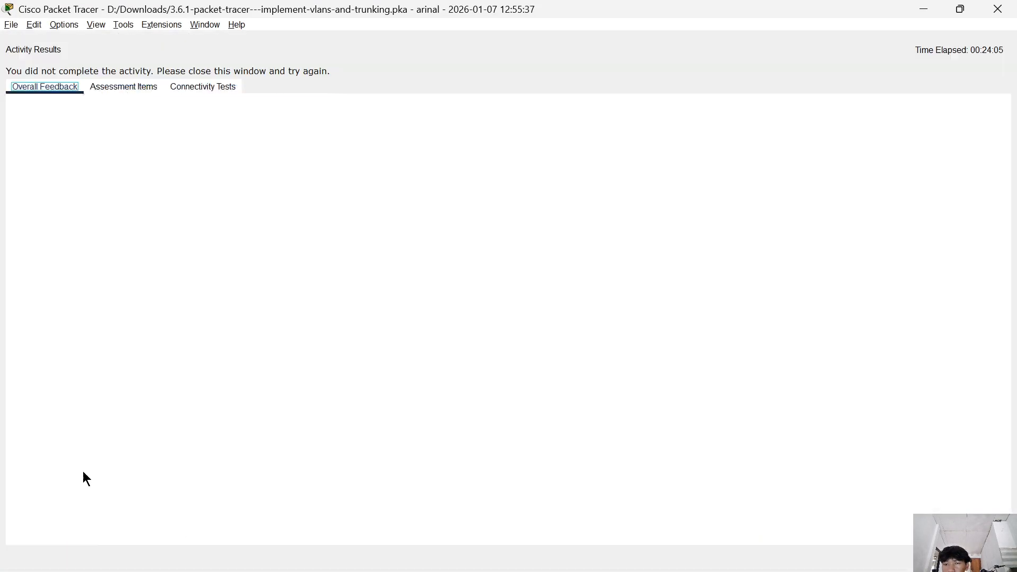
click(114, 90)
scroll(192, 358, down, 1)
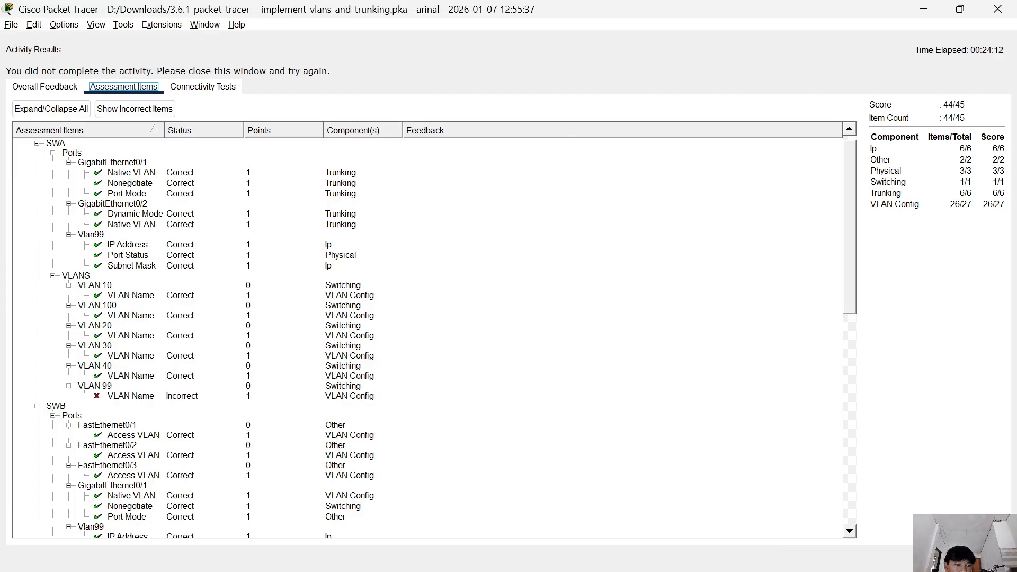
click(985, 558)
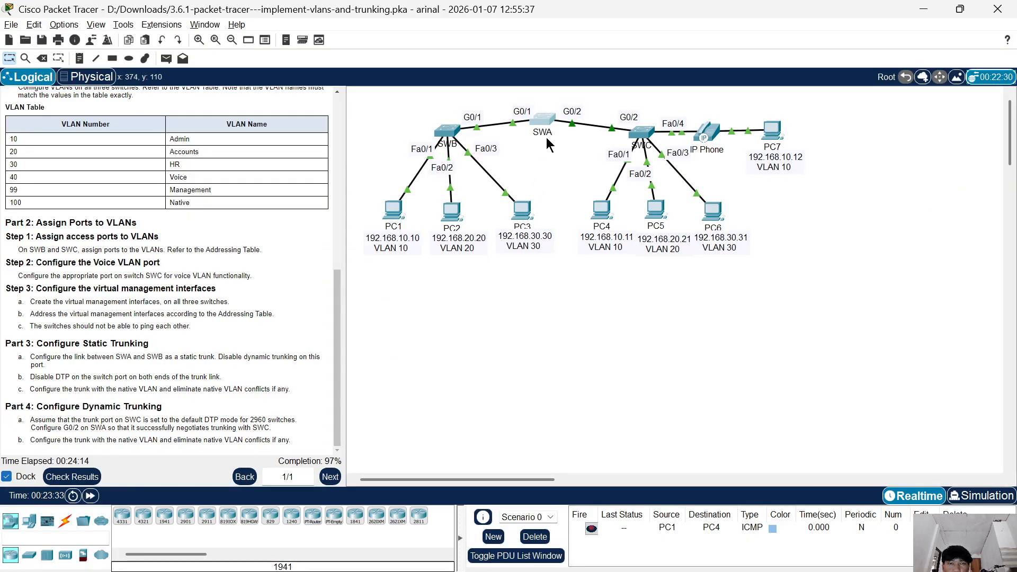
Reopen SWA's CLI, exit the VLAN 99 interface and enter VLAN configuration mode with vlan 99.
click(546, 123)
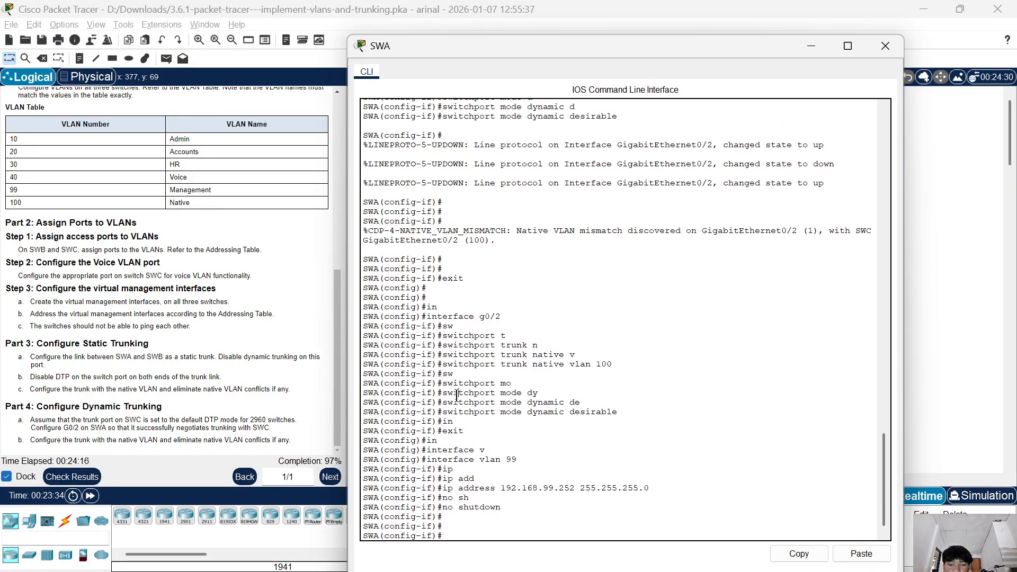
text(exit)
key(Return)
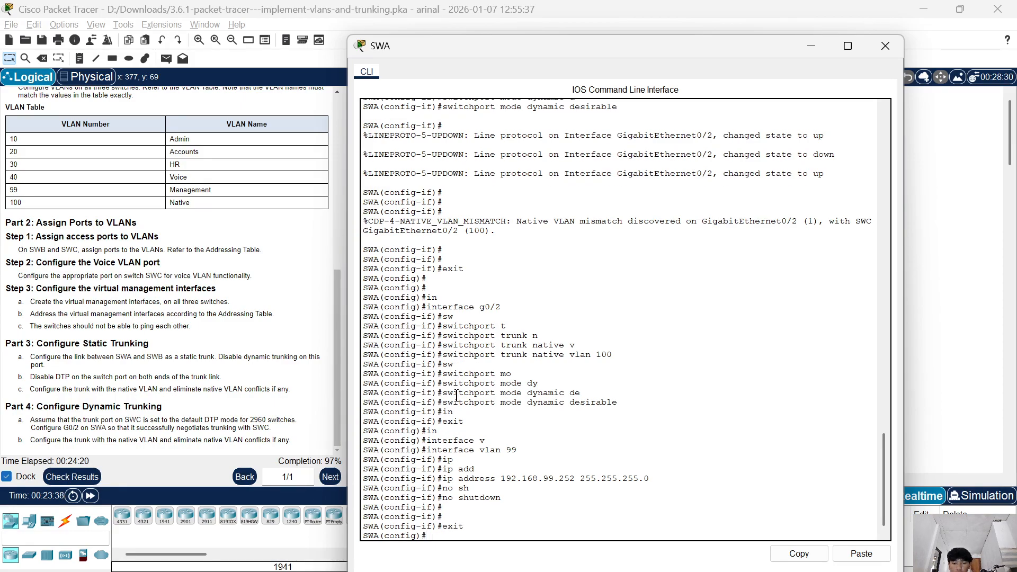
text(vlan)
key(Tab)
text(99)
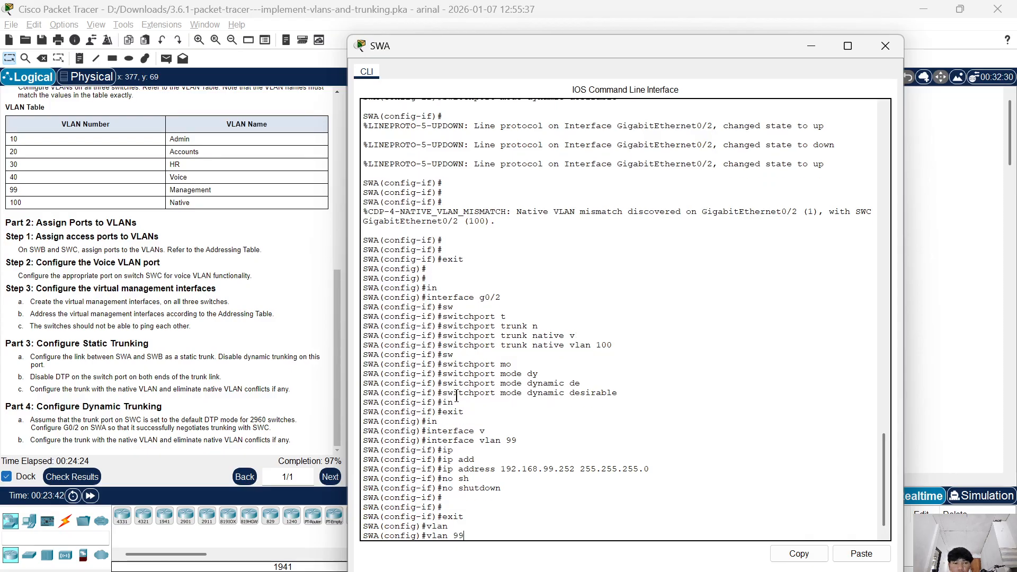
key(Return)
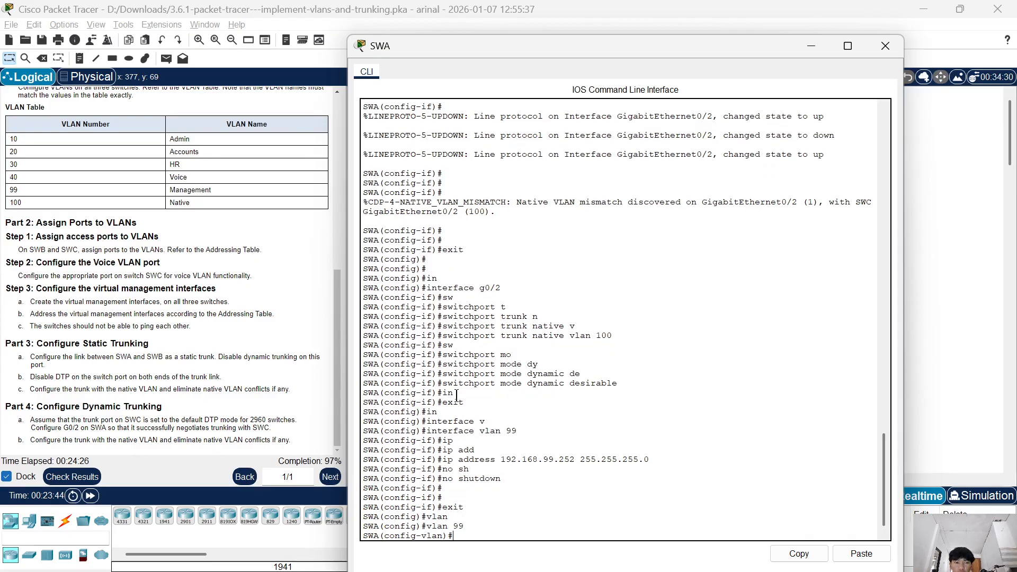
Name VLAN 99 Management on SWA and close the switch's window.
text(nam)
key(Tab)
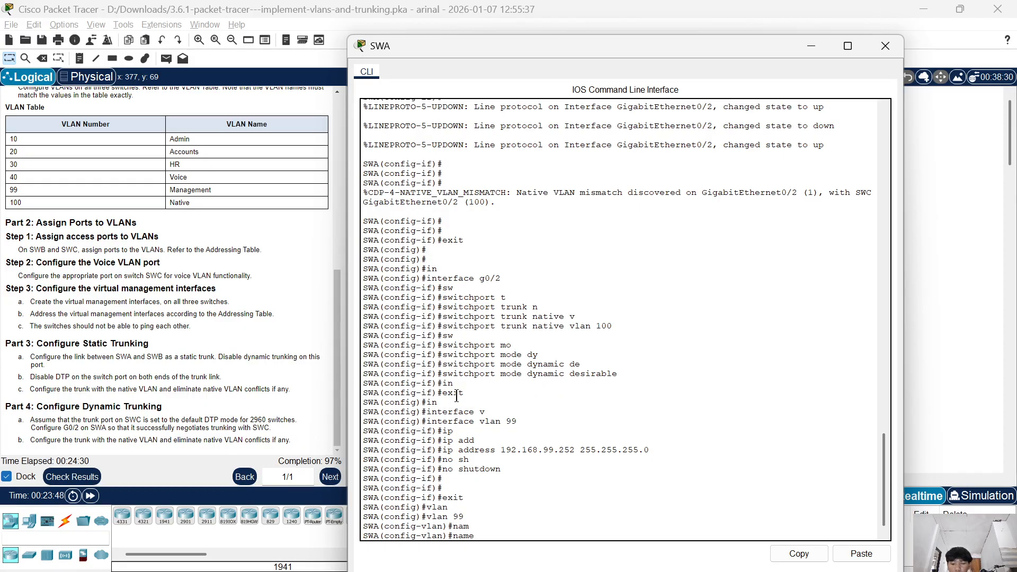
text(Management)
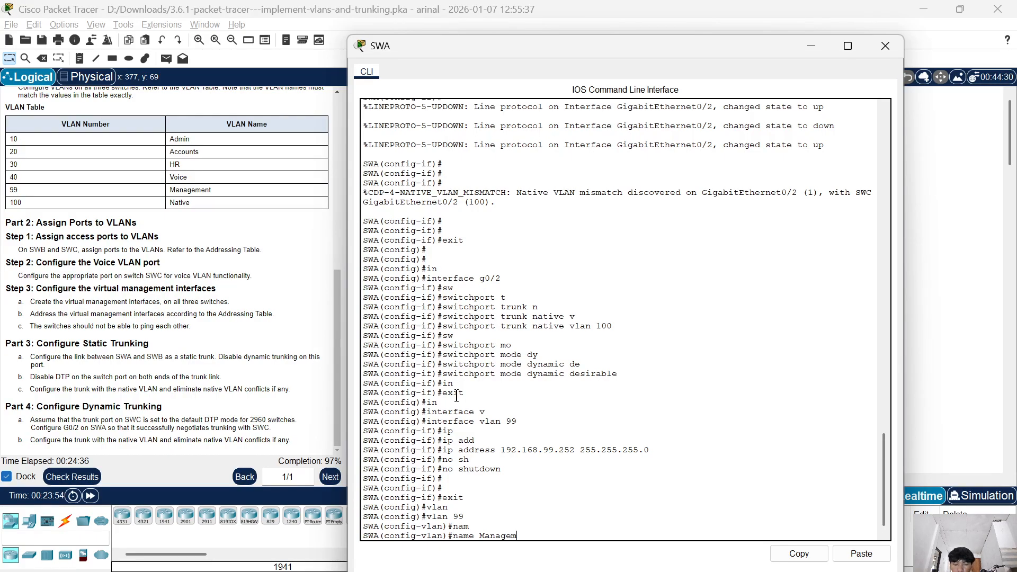
key(Return)
key(Return)
key(Return)
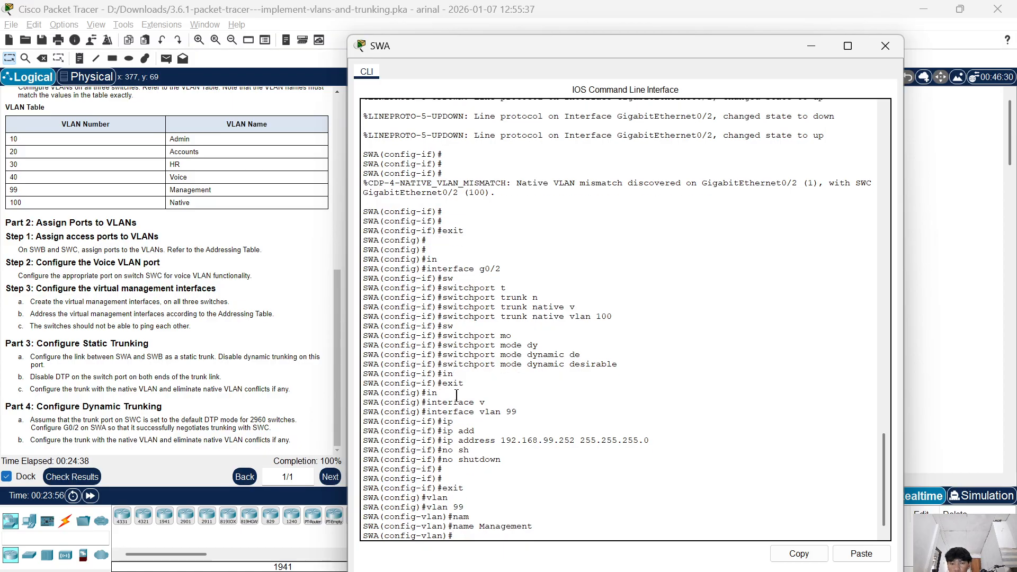
click(892, 47)
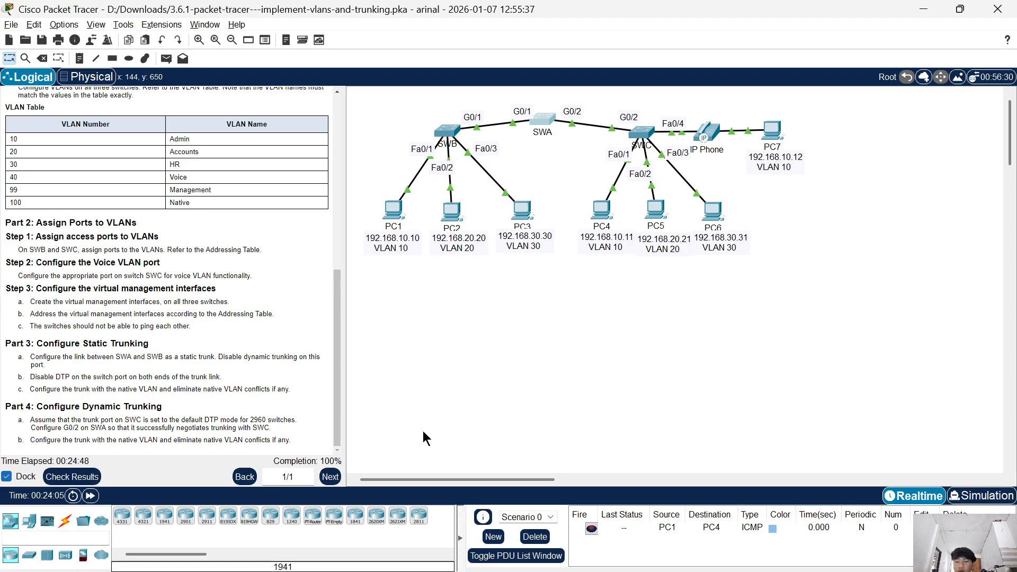
key(alt+Tab)
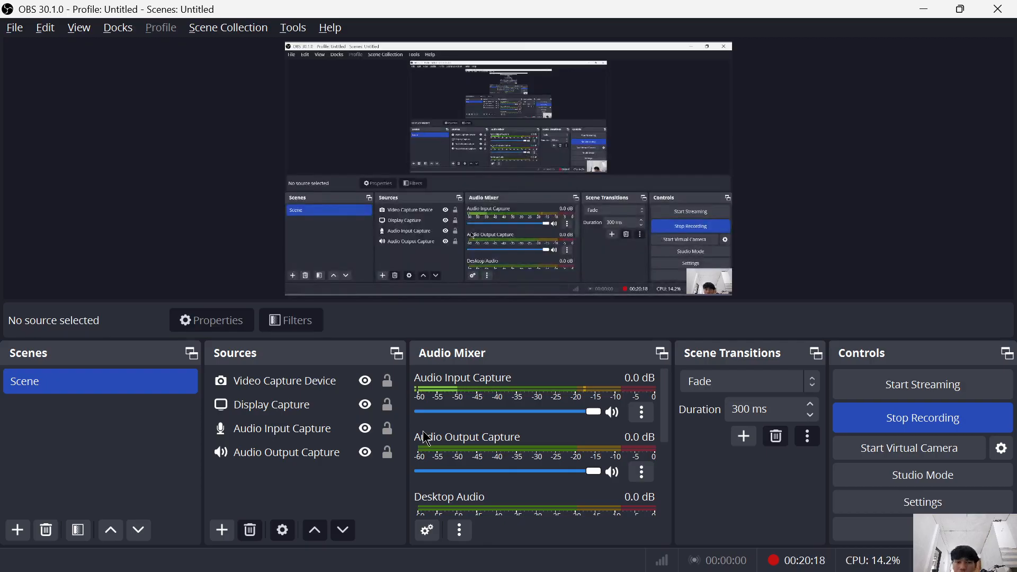